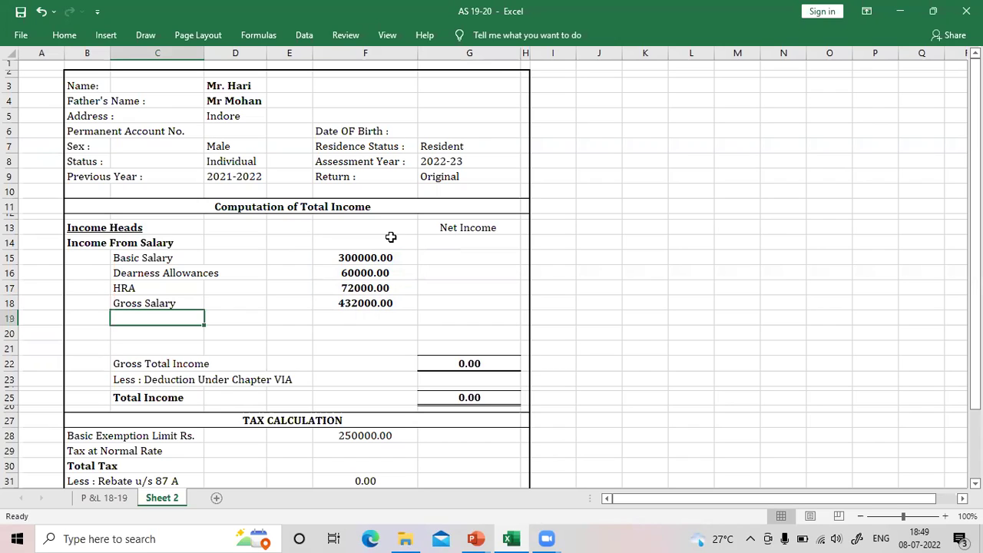
# Enter the label "Deduction -" in C19, below Gross Salary
pyautogui.write('Deductiin')
pyautogui.press('BackSpace')
pyautogui.press('BackSpace')
pyautogui.write('on -')
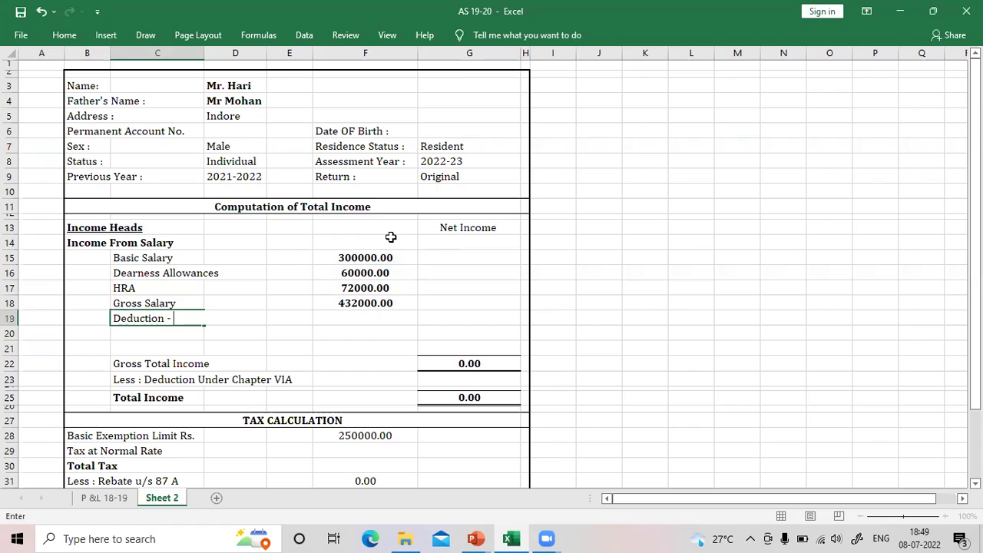
pyautogui.press('Return')
# Add a "Standard Deduction" line in row 20 with the amount -50000 in F20
pyautogui.write('Stan')
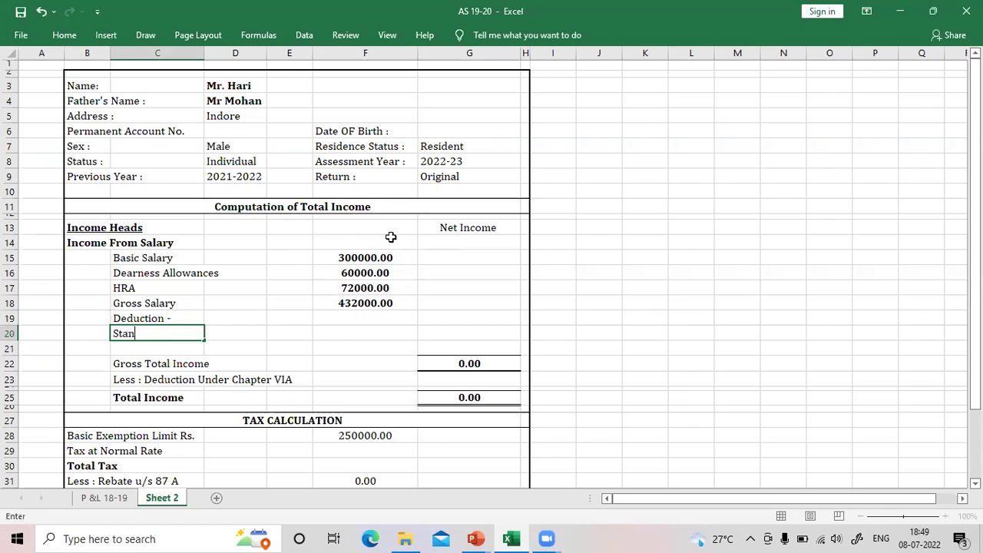
pyautogui.write('dard Deduction')
pyautogui.press('Tab')
pyautogui.press('Tab')
pyautogui.press('Tab')
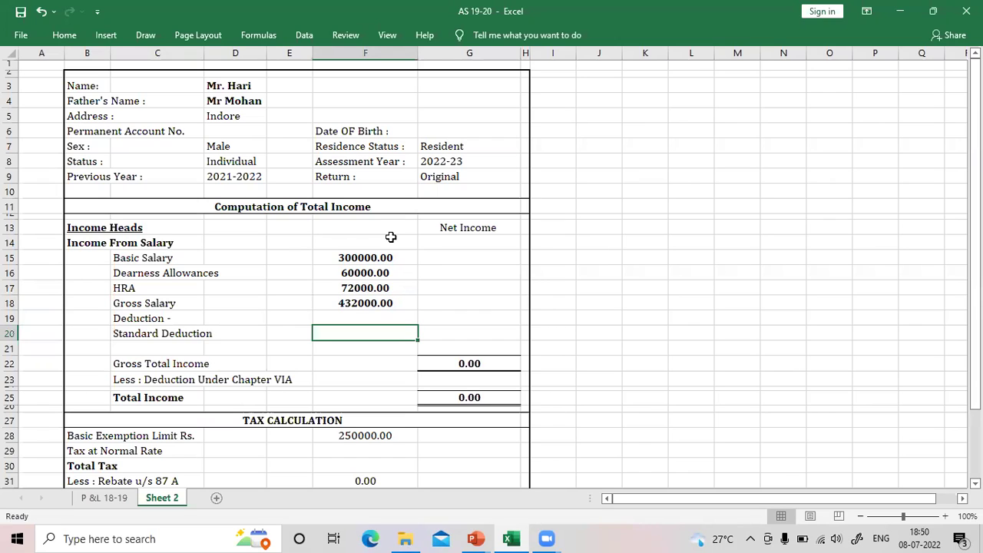
pyautogui.write('-50000')
pyautogui.press('Return')
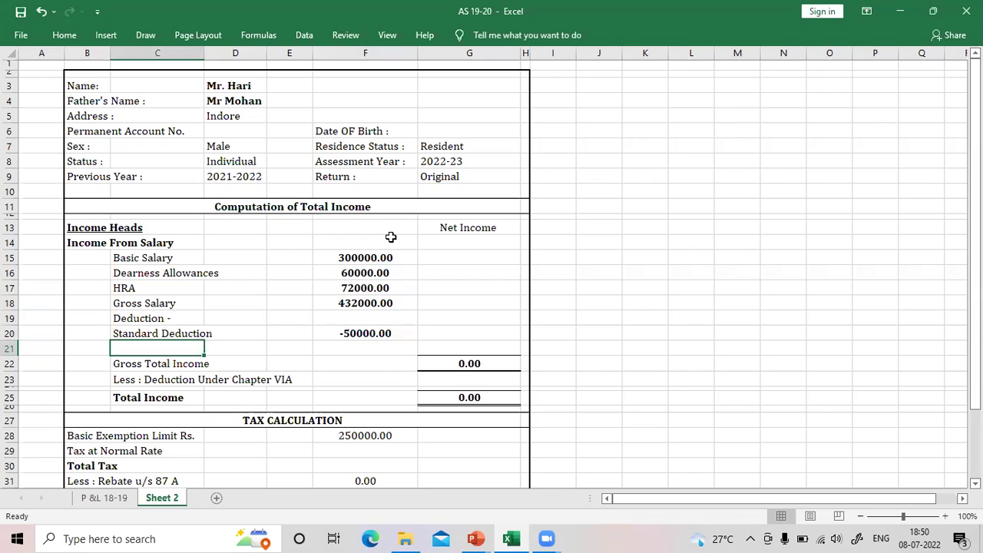
pyautogui.press('Right')
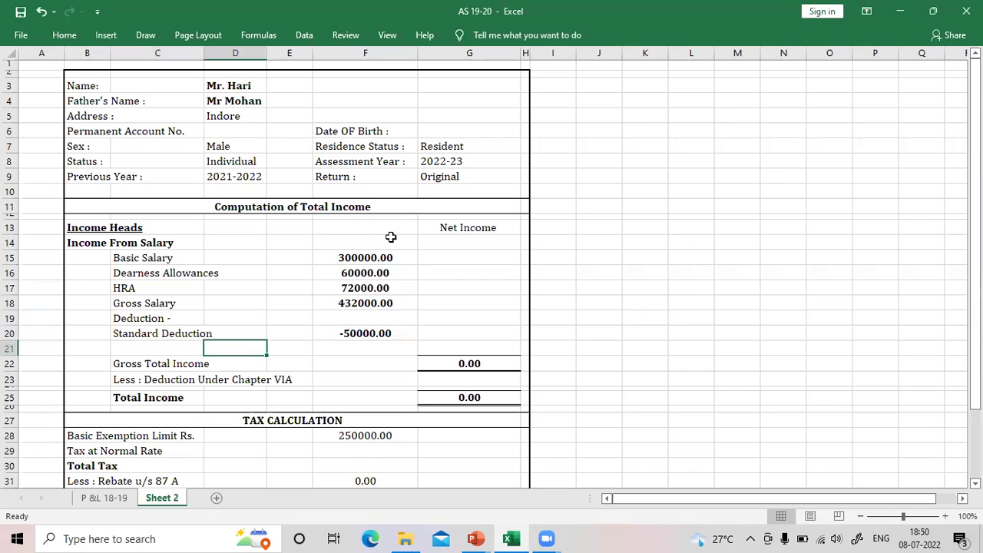
pyautogui.press('Right')
pyautogui.press('Right')
pyautogui.press('Right')
pyautogui.press('Up')
pyautogui.press('Up')
pyautogui.press('Up')
pyautogui.press('Up')
pyautogui.press('Up')
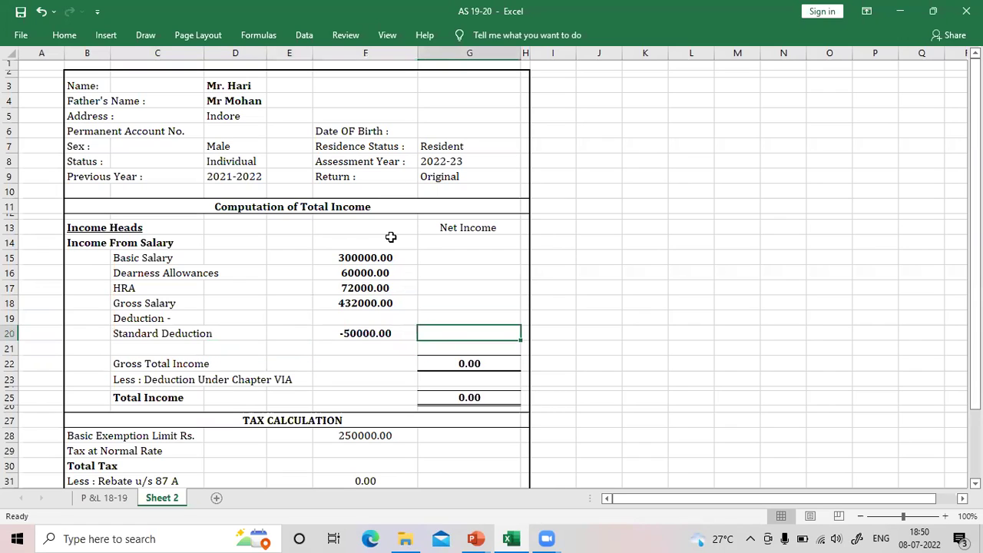
pyautogui.press('Up')
pyautogui.press('Up')
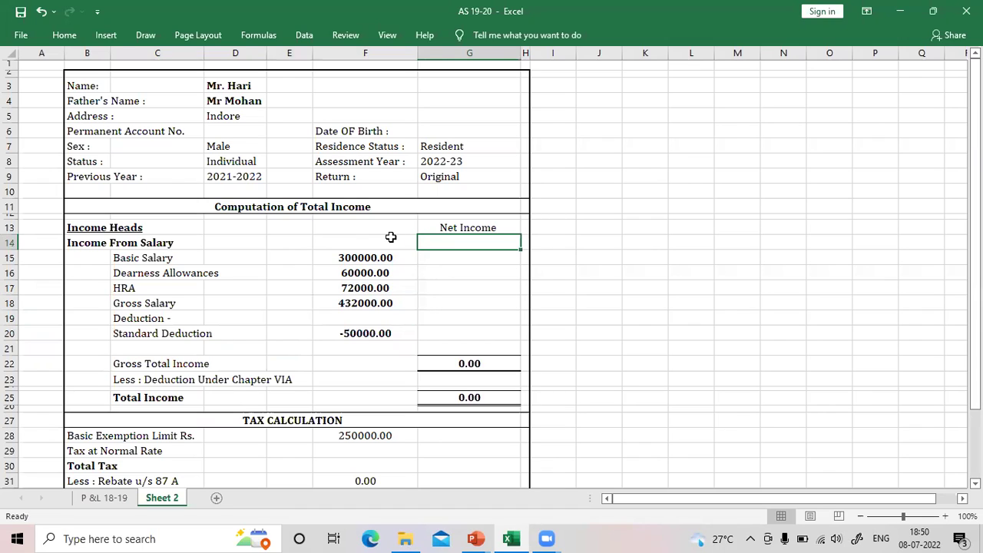
pyautogui.write('=4320000')
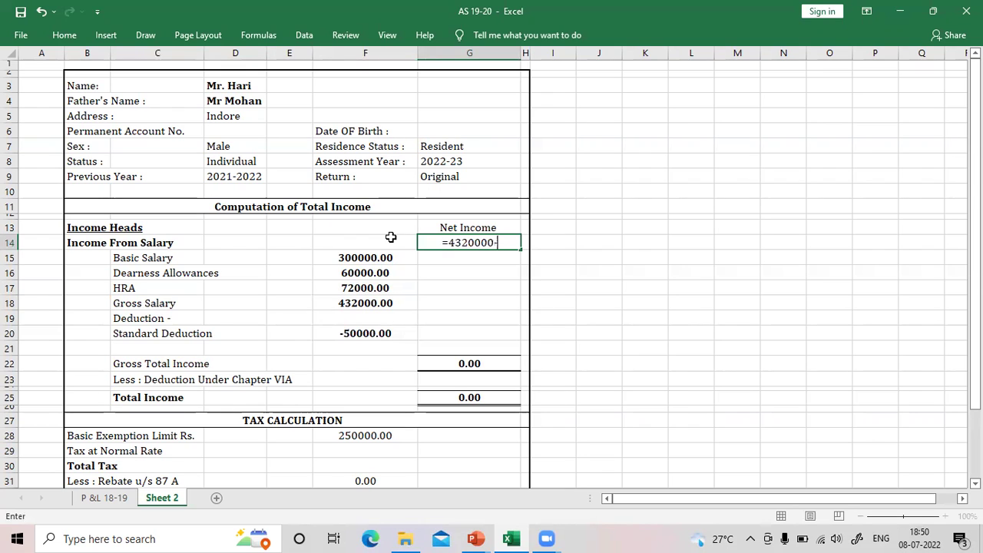
pyautogui.write('-50000')
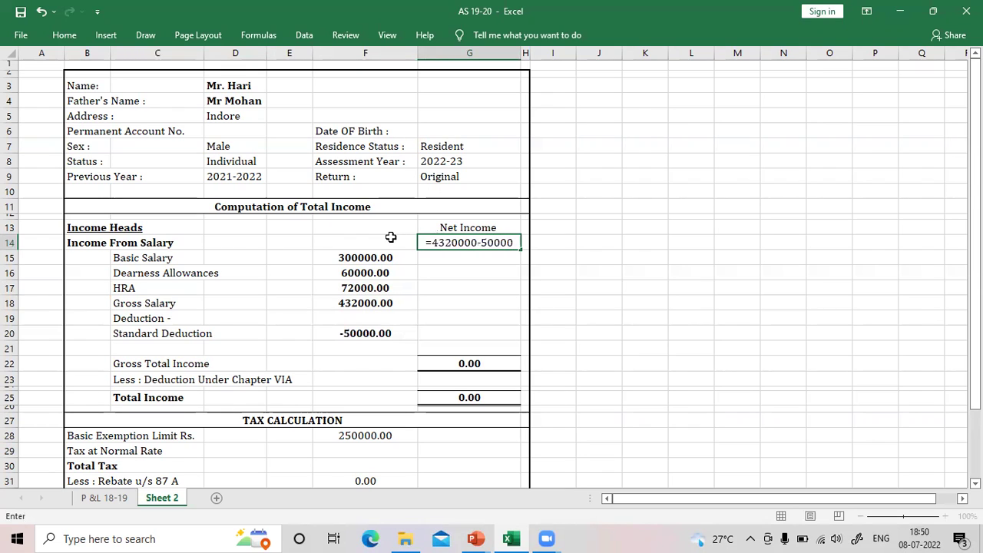
pyautogui.press('Return')
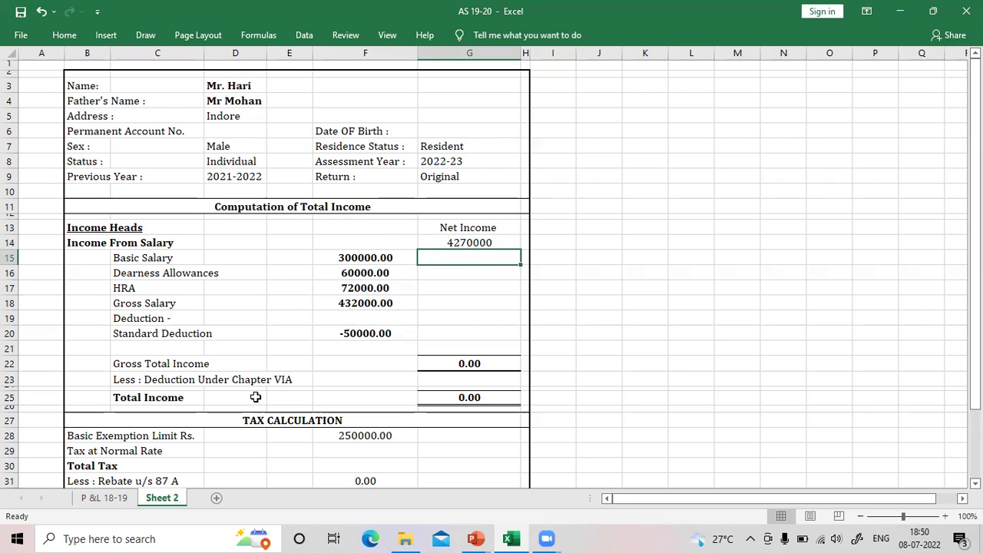
pyautogui.doubleClick(469, 243)
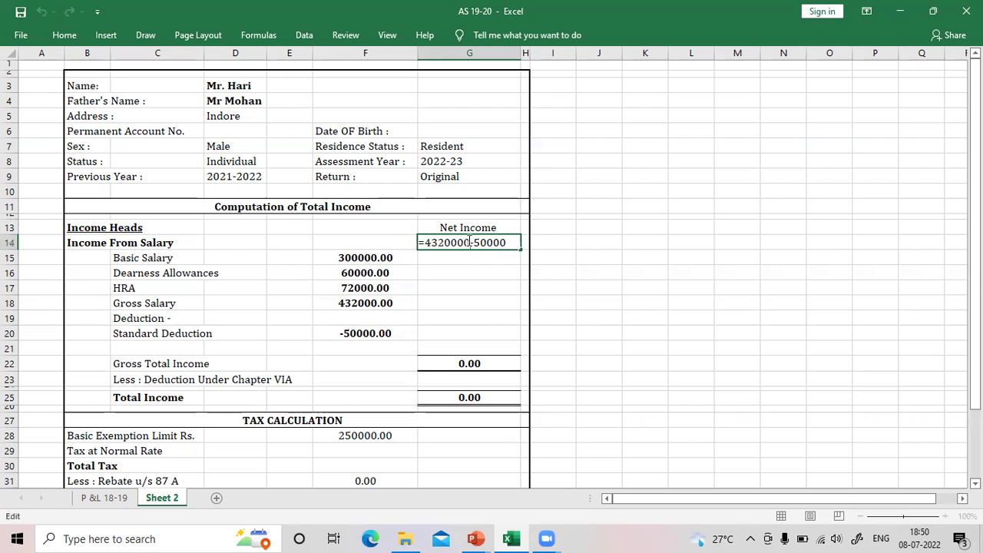
pyautogui.press('BackSpace')
pyautogui.press('Return')
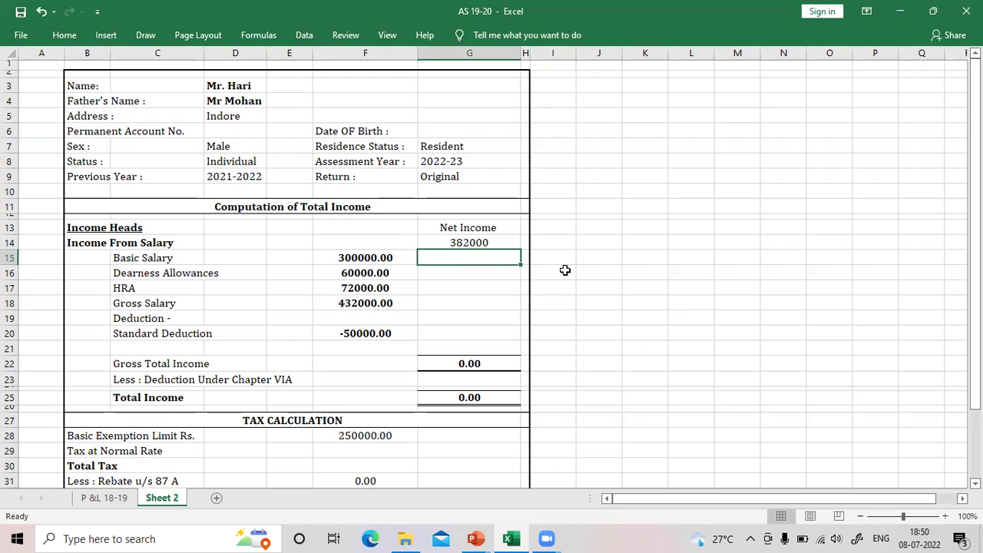
pyautogui.click(345, 305)
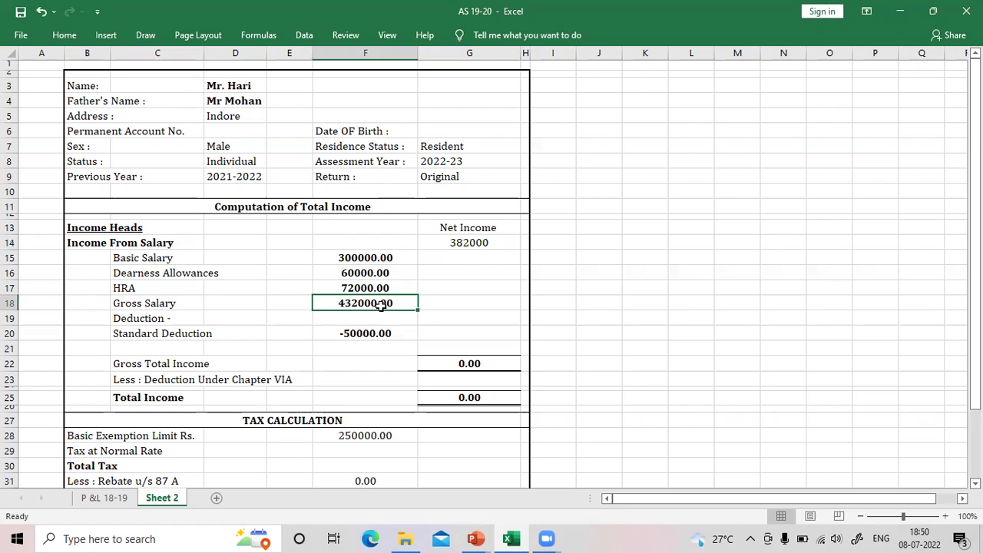
pyautogui.click(147, 334)
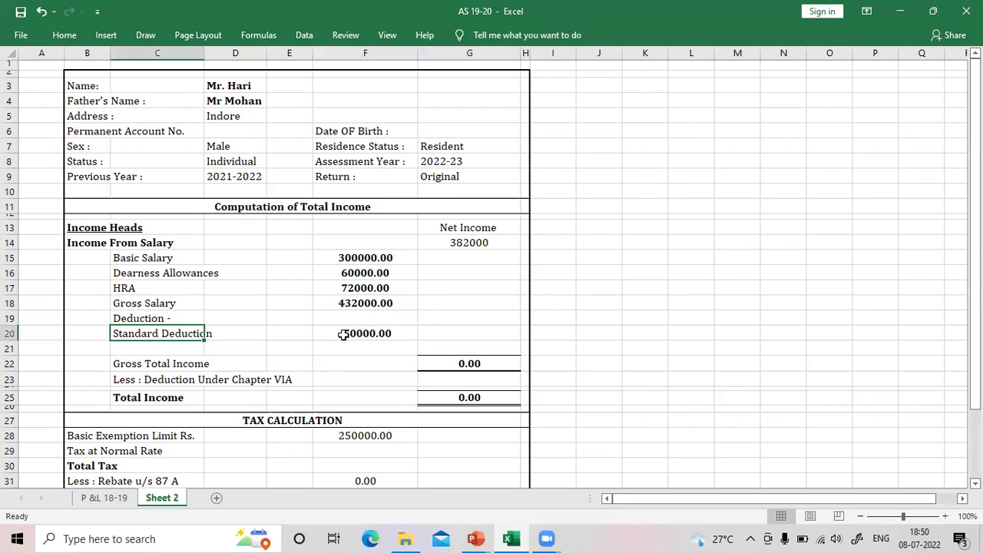
pyautogui.click(343, 335)
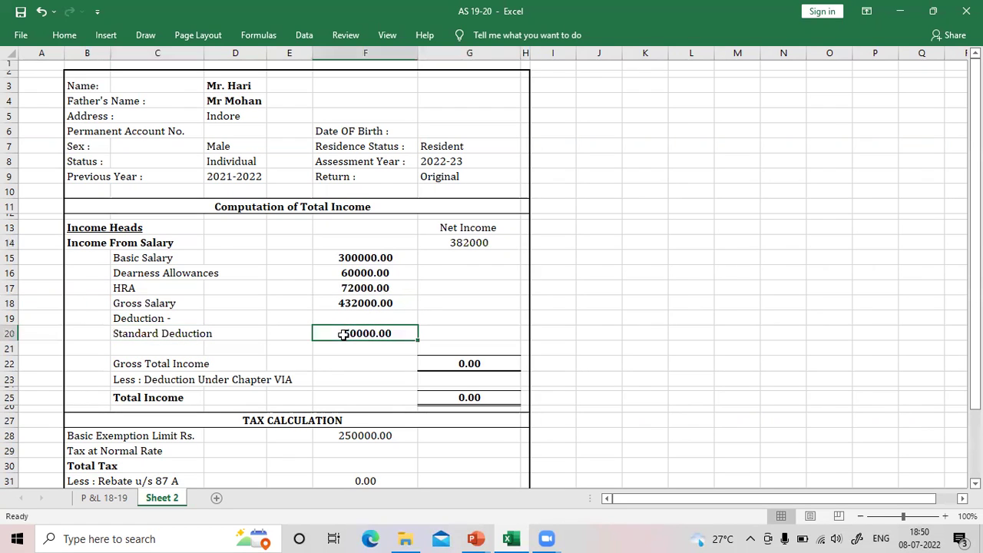
# Make the net salary income in G14 bold
pyautogui.click(450, 242)
pyautogui.hotkey('ctrl', 'b')
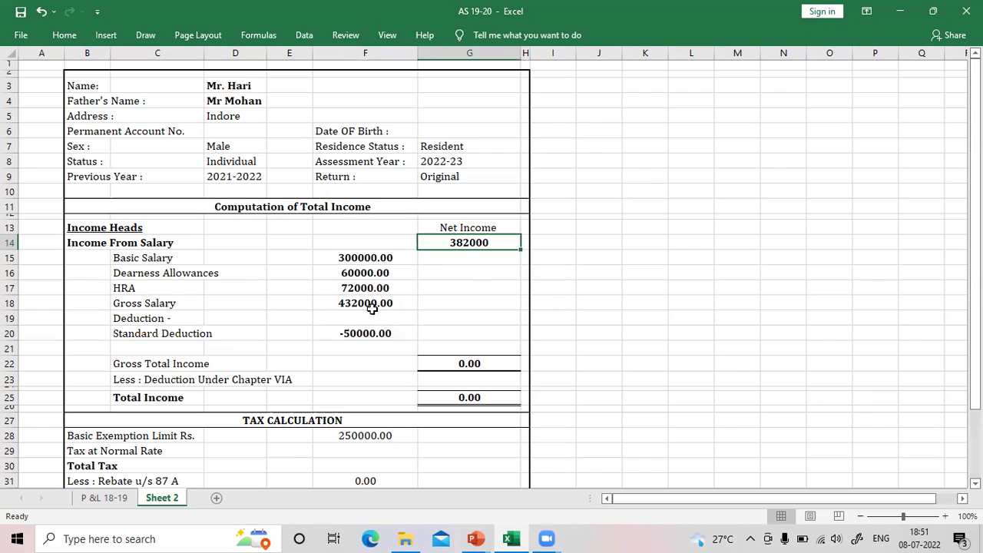
pyautogui.click(372, 305)
pyautogui.click(358, 332)
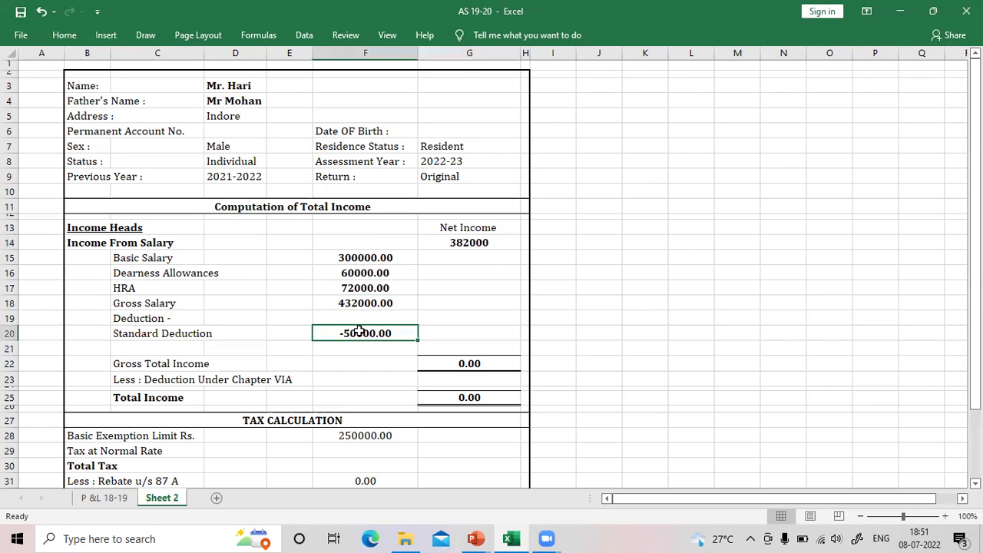
pyautogui.click(446, 243)
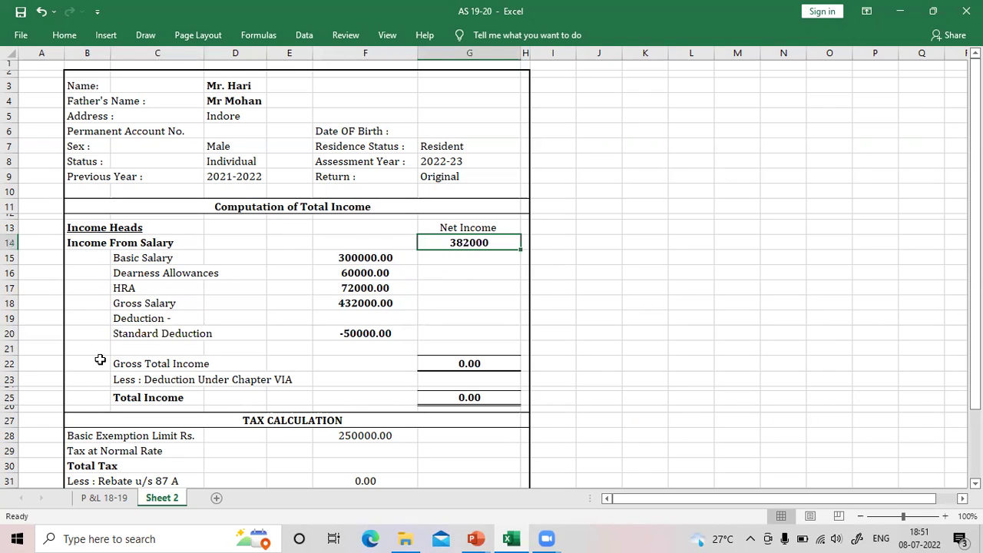
# Insert seven blank rows at row 22, above Gross Total Income
pyautogui.click(10, 363)
pyautogui.hotkey('ctrl', 'shift', '+')
pyautogui.hotkey('ctrl', 'shift', '+')
pyautogui.hotkey('ctrl', 'shift', '+')
pyautogui.hotkey('ctrl', 'shift', '+')
pyautogui.hotkey('ctrl', 'shift', '+')
pyautogui.hotkey('ctrl', 'shift', '+')
pyautogui.hotkey('ctrl', 'shift', '+')
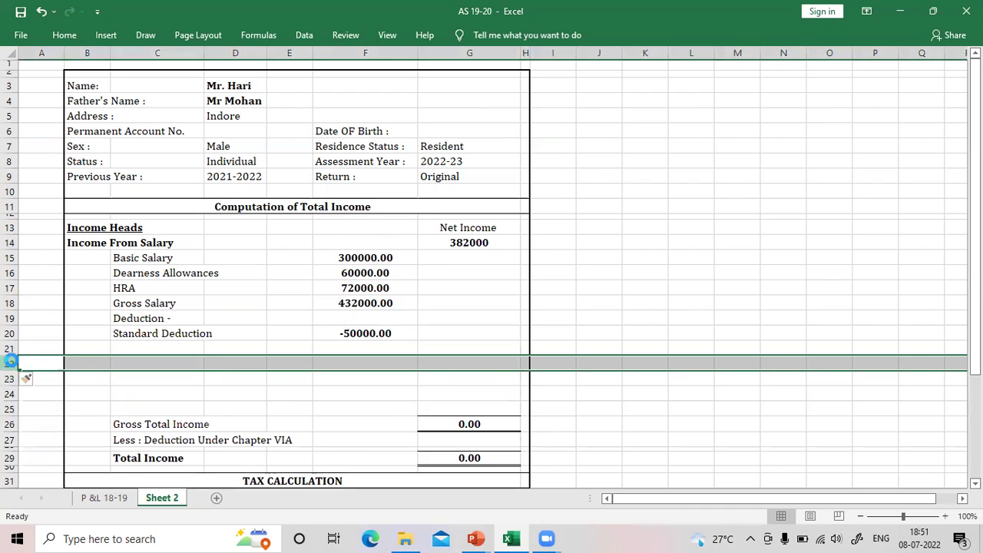
# Enter the heading "Income From House Property" in B22
pyautogui.press('Right')
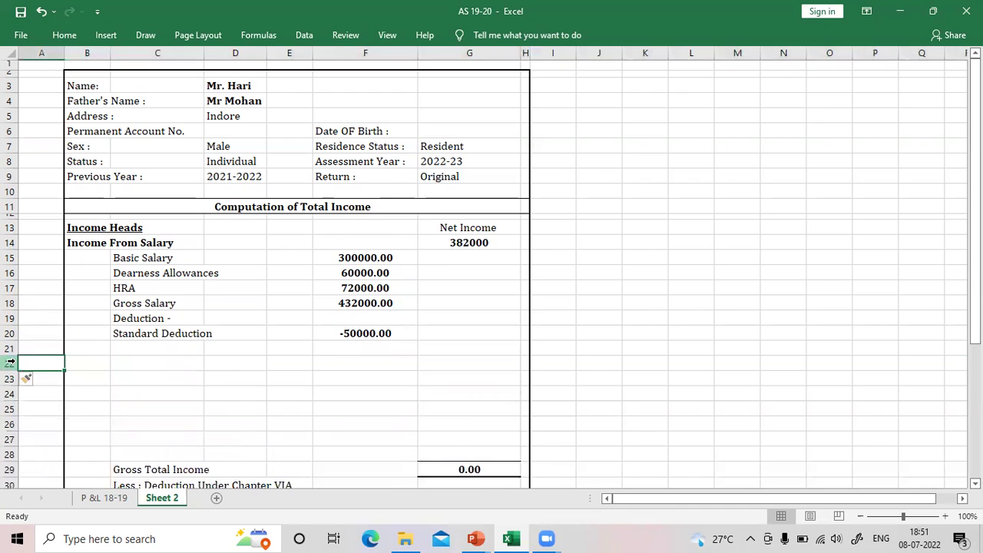
pyautogui.write('Income ')
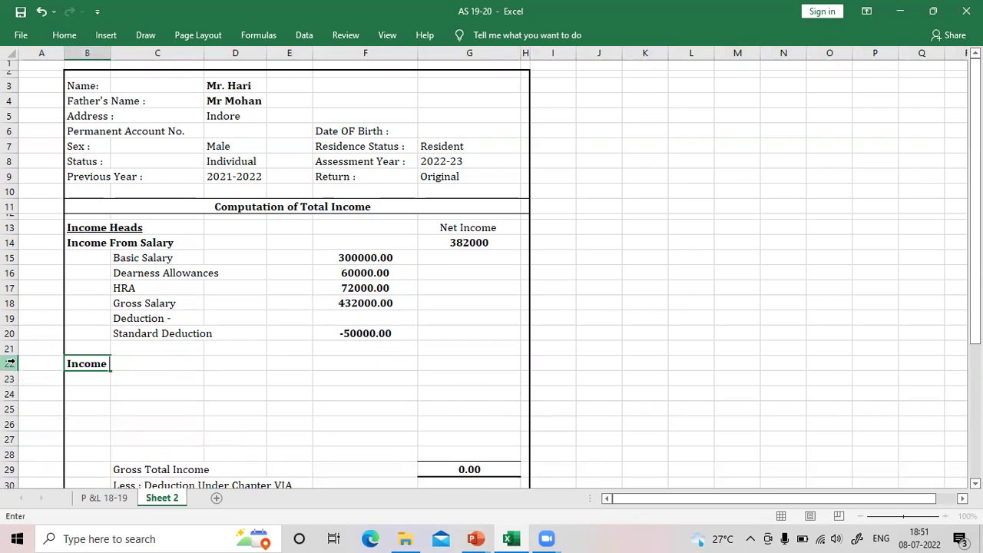
pyautogui.write('From House Property')
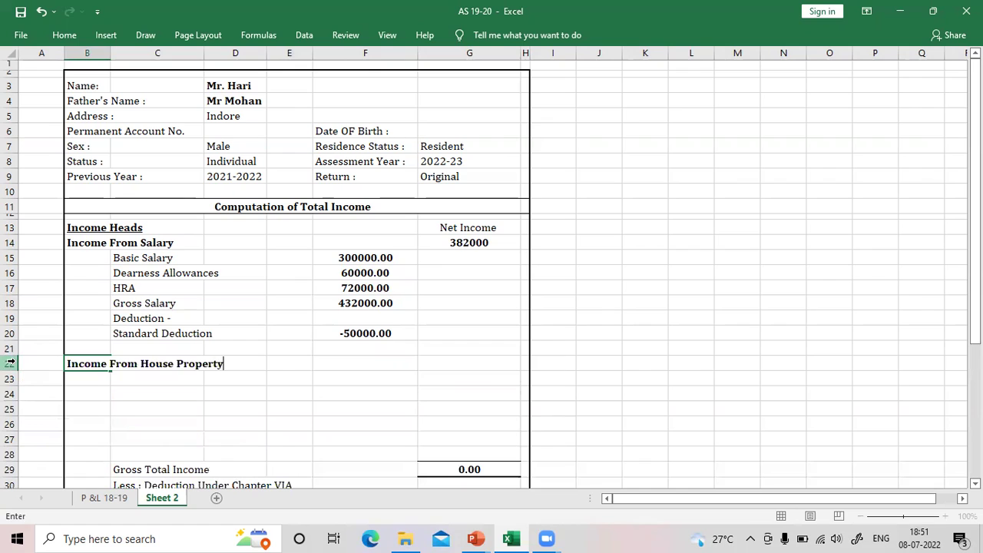
pyautogui.press('Return')
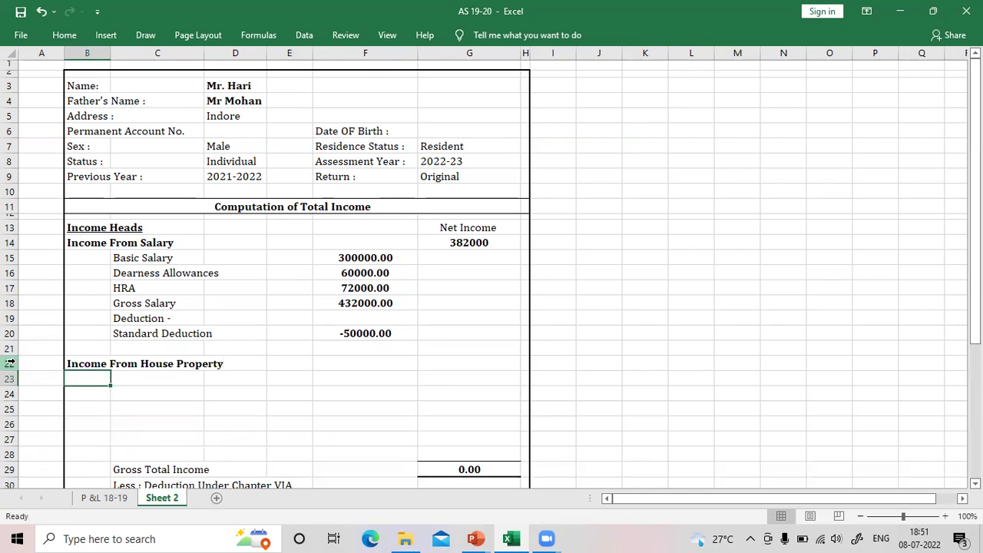
# Add an "Annual Value" line in row 23 under the house property heading, with 0 in F23
pyautogui.press('Right')
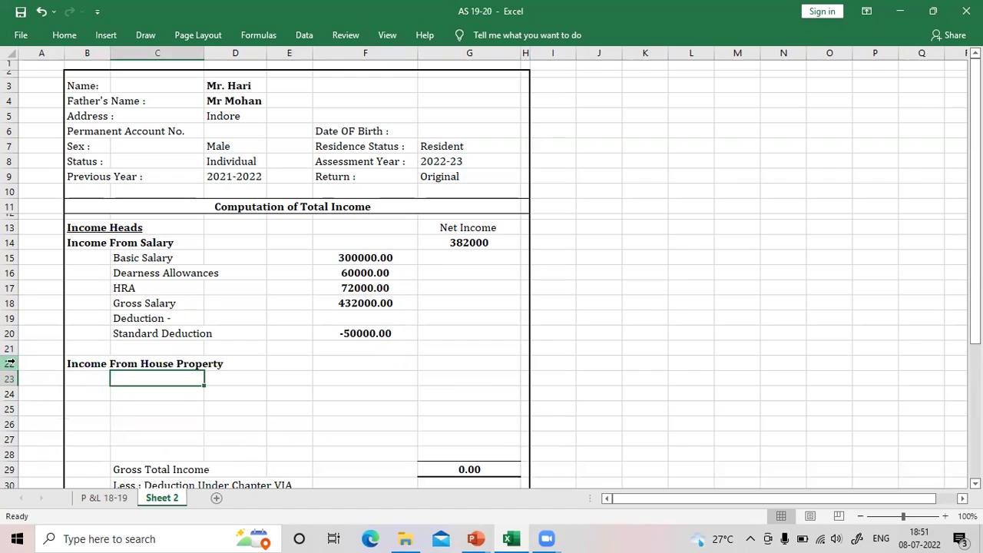
pyautogui.write('Annual Value')
pyautogui.press('Right')
pyautogui.press('Right')
pyautogui.press('Right')
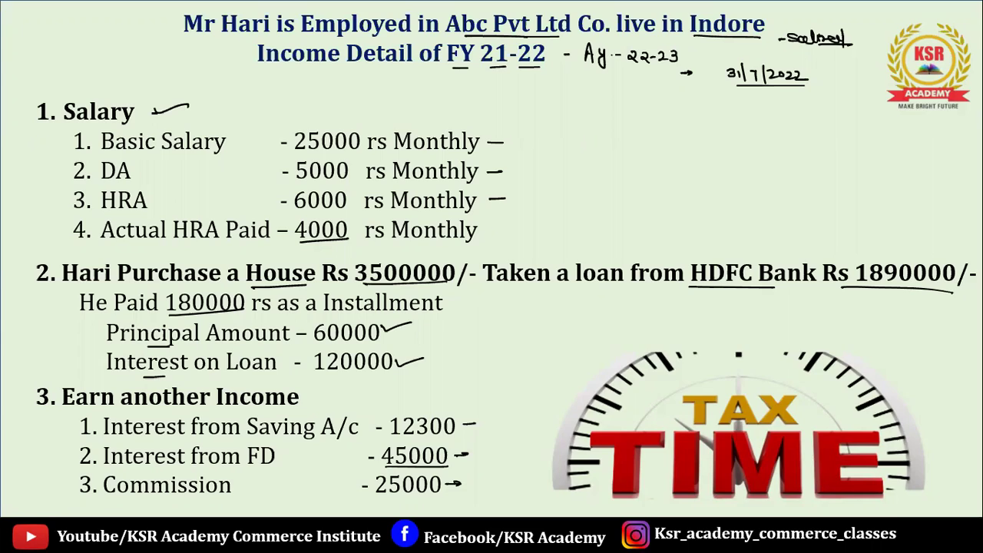
pyautogui.hotkey('alt', 'Tab')
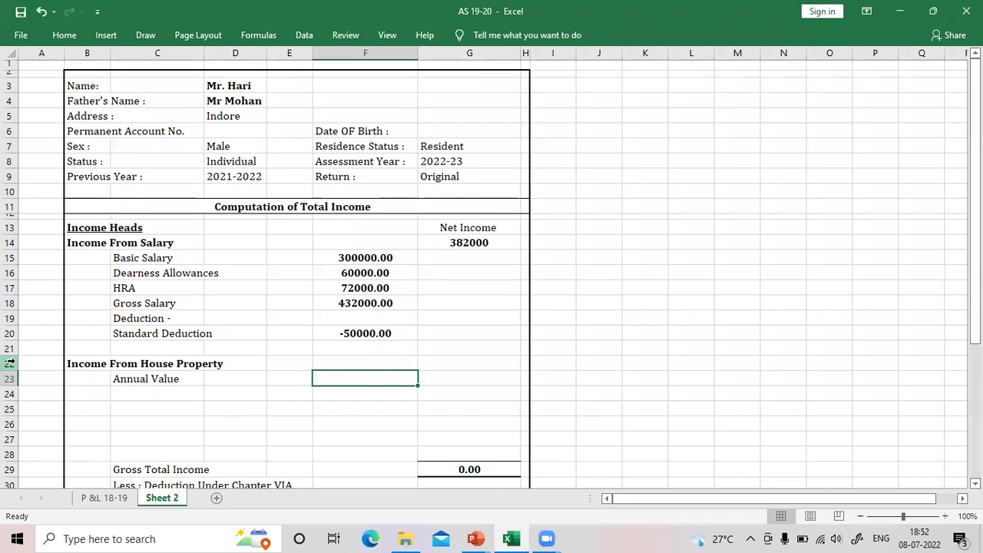
pyautogui.write('0')
pyautogui.press('Return')
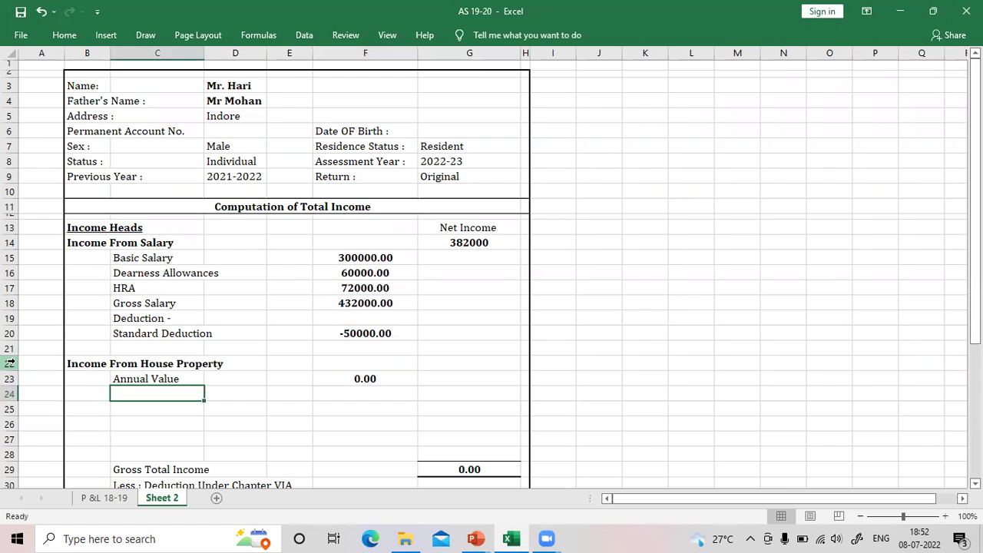
# Add a "Muncipal Tax" line in row 24 with "-" as its amount in F24
pyautogui.write('Mis')
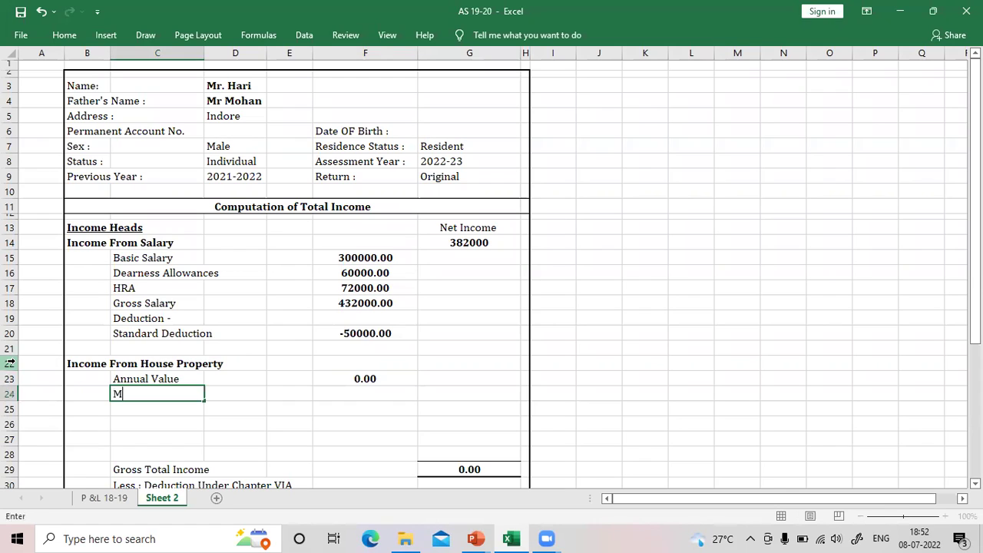
pyautogui.press('BackSpace')
pyautogui.press('BackSpace')
pyautogui.write('uncipal Tax')
pyautogui.press('Tab')
pyautogui.press('Tab')
pyautogui.press('Tab')
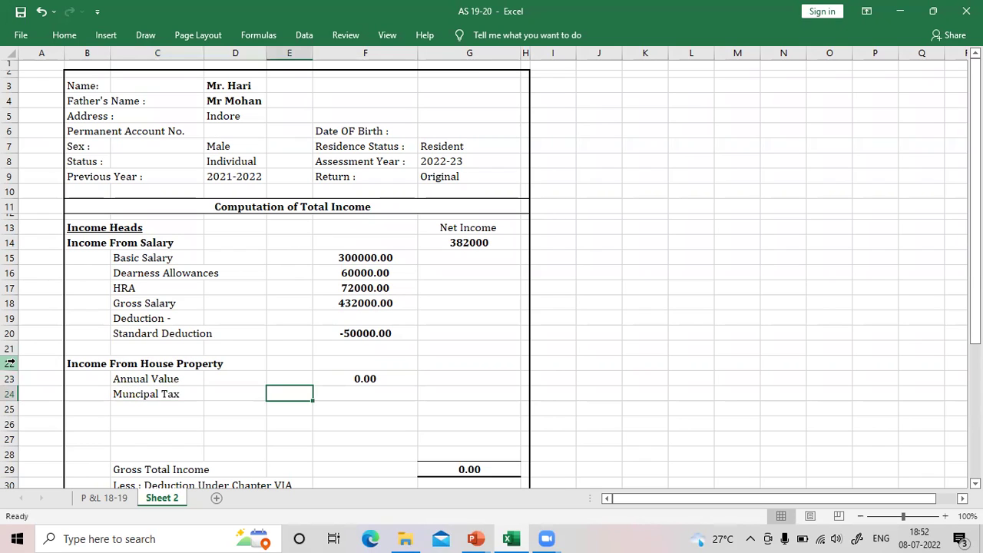
pyautogui.write('-')
pyautogui.press('Return')
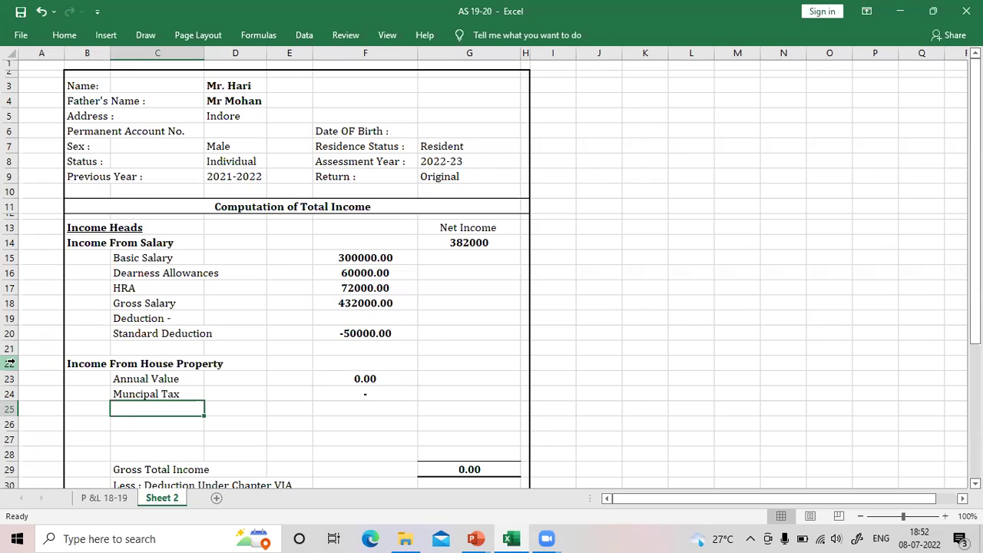
# Add a "Net Annual Value" line in row 25 with "-" as its amount in F25
pyautogui.write('N')
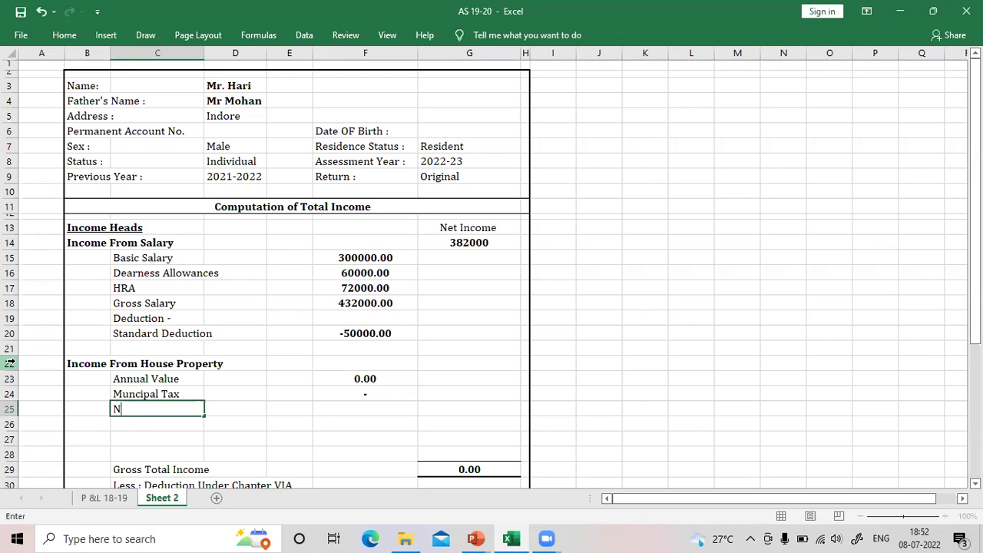
pyautogui.write('et Annual Value')
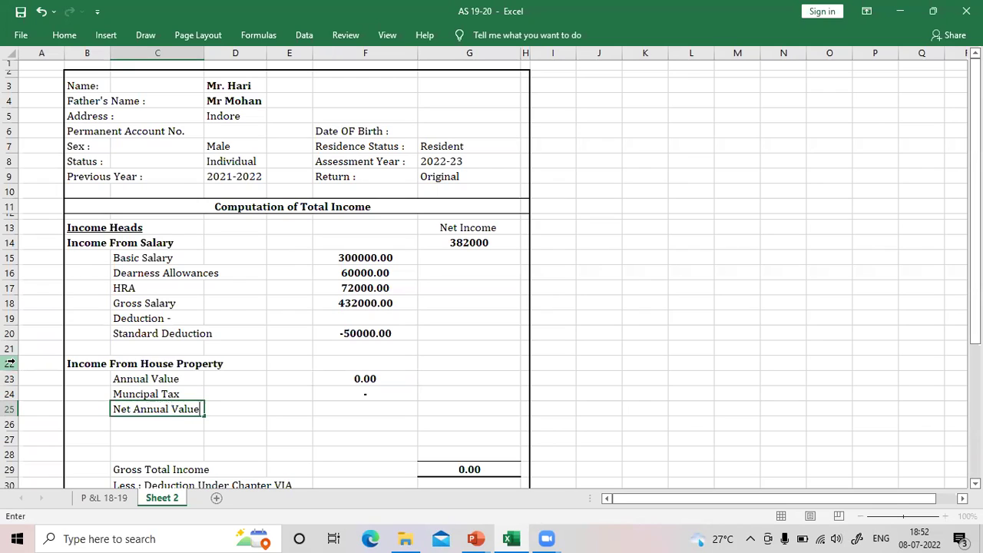
pyautogui.press('Tab')
pyautogui.press('Tab')
pyautogui.press('Tab')
pyautogui.write('-')
pyautogui.press('Return')
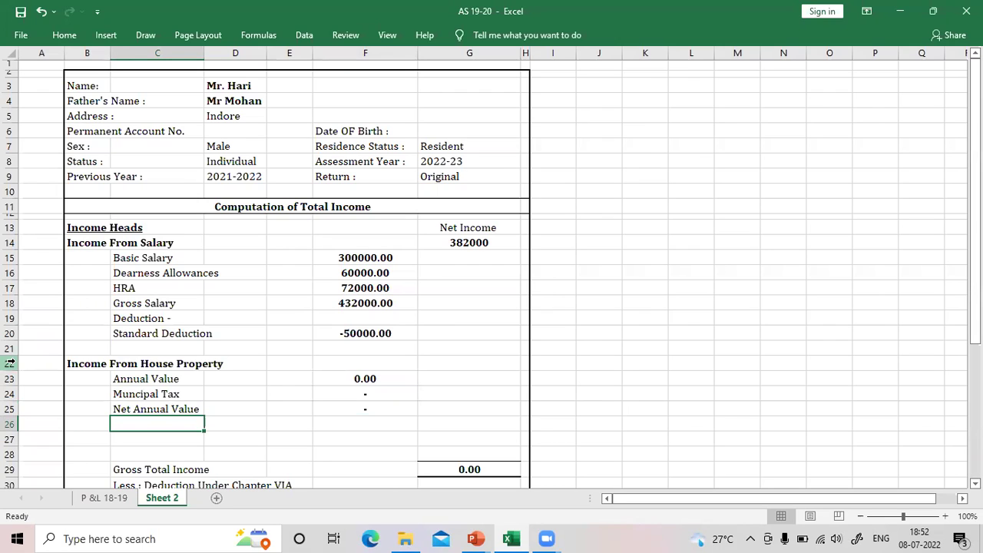
# Add a "30 % of NAV" line in row 26 with "-" as its amount in F26
pyautogui.write('30 ')
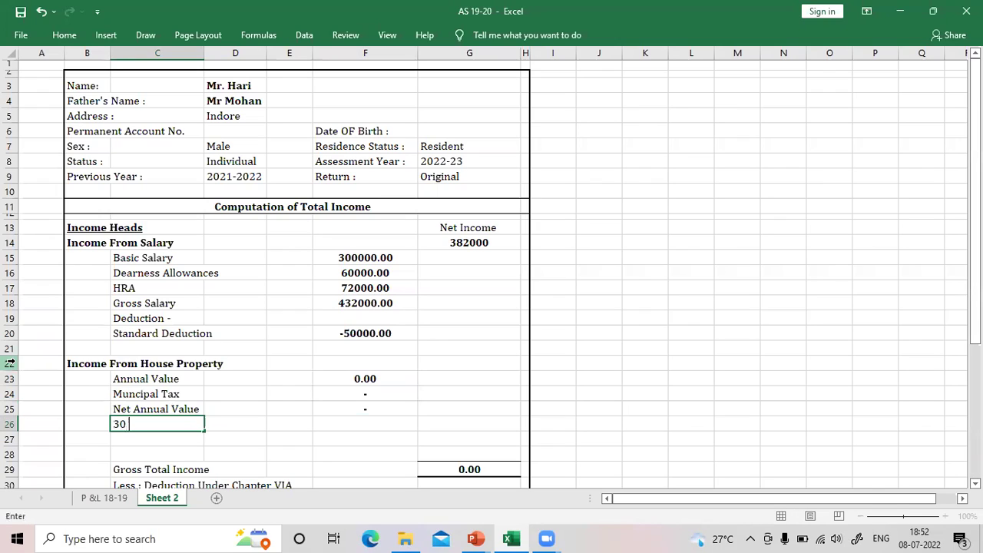
pyautogui.write('% of NAV')
pyautogui.press('Tab')
pyautogui.press('Tab')
pyautogui.press('Tab')
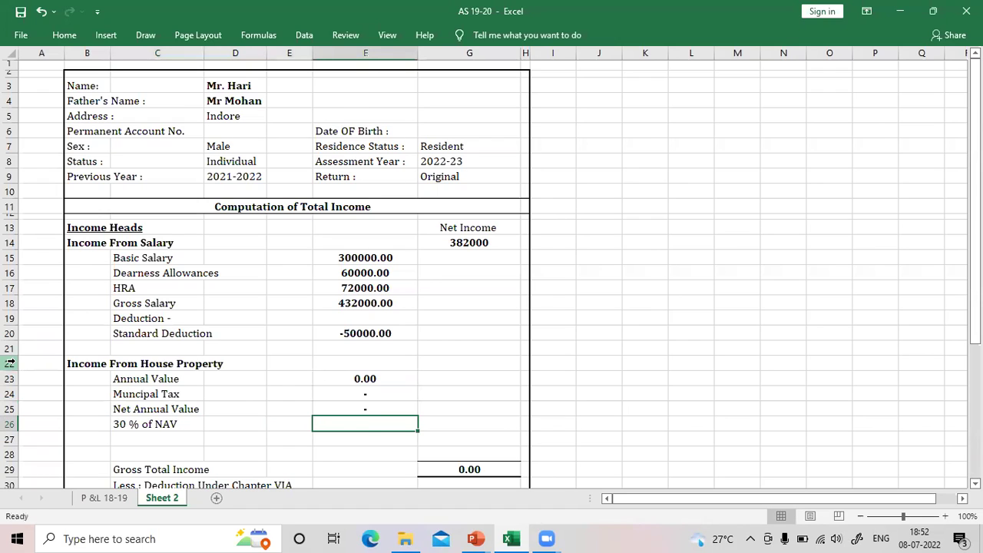
pyautogui.hotkey('ctrl', 'd')
pyautogui.press('Return')
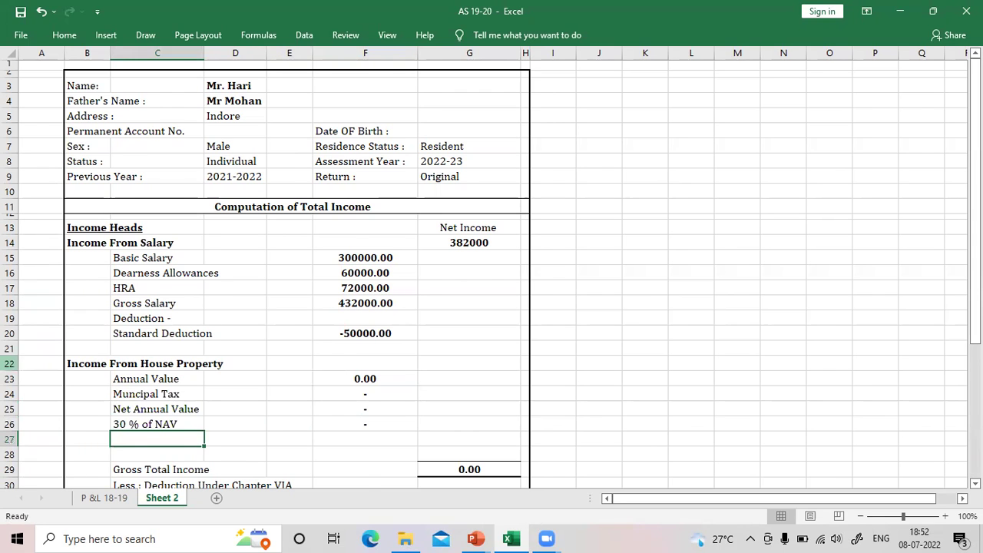
# Check the house loan details on the slide and enter the label "Deduction" in C27
pyautogui.hotkey('alt', 'Tab')
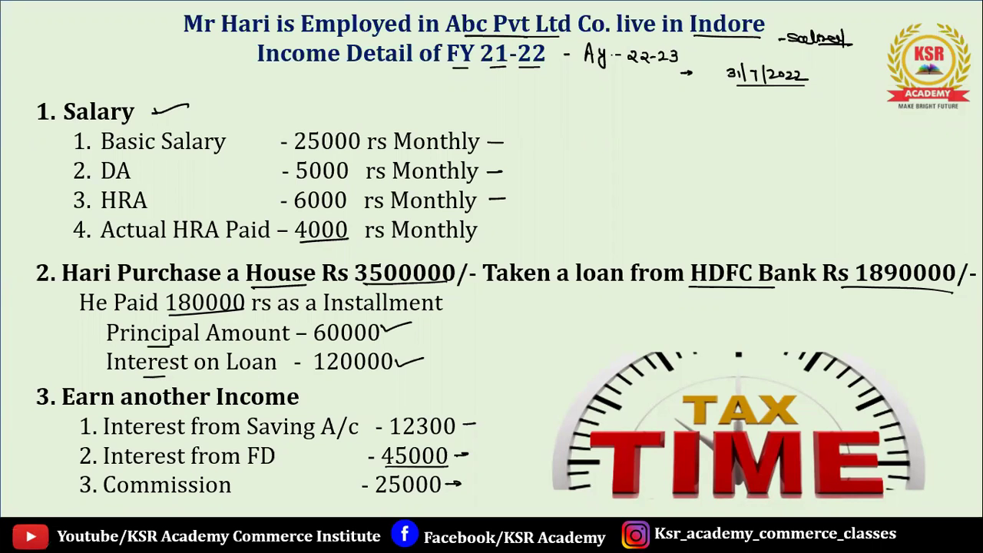
pyautogui.hotkey('alt', 'Tab')
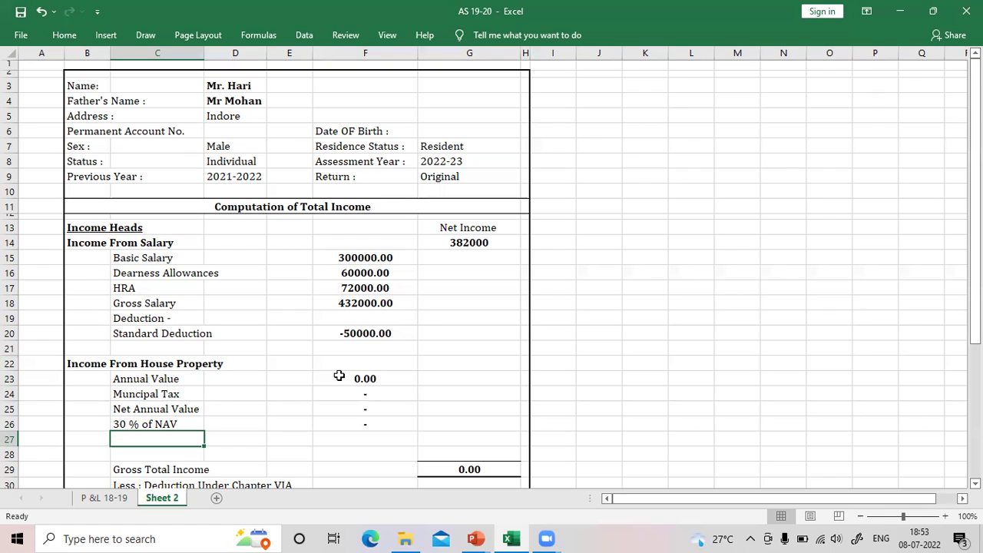
pyautogui.write('De')
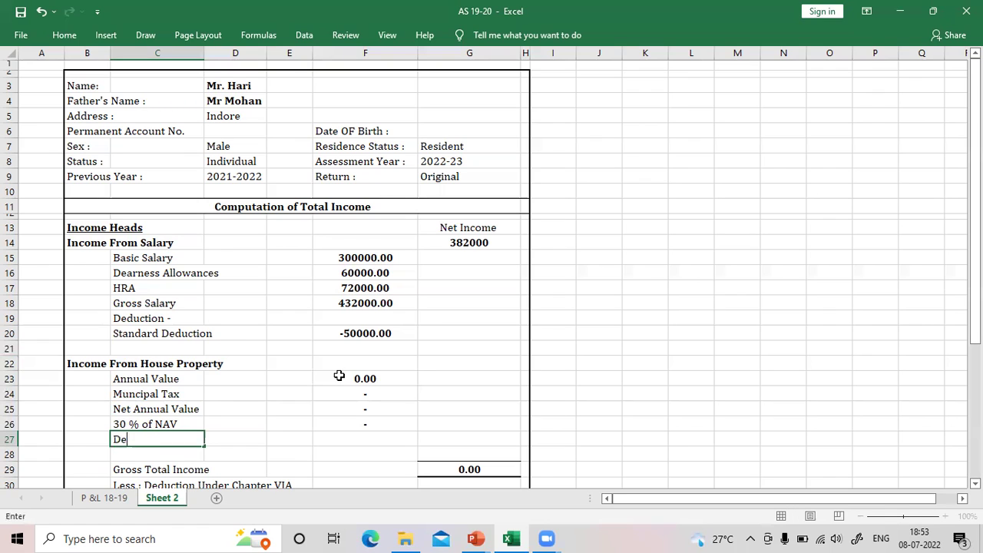
pyautogui.write('duction')
pyautogui.press('Return')
pyautogui.write('Intere')
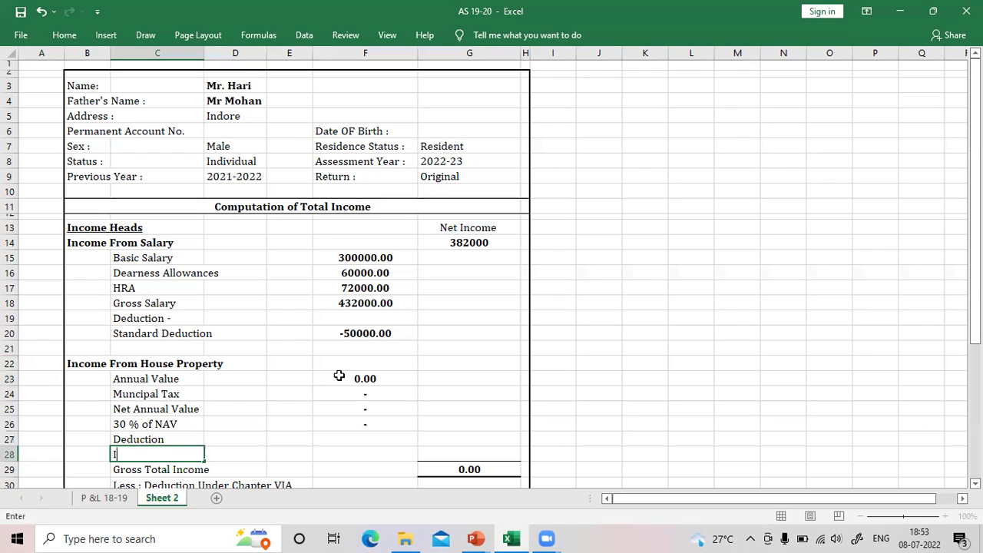
pyautogui.press('BackSpace')
pyautogui.press('BackSpace')
pyautogui.press('BackSpace')
pyautogui.press('BackSpace')
pyautogui.press('BackSpace')
pyautogui.press('BackSpace')
# Extend the label in C27 to "Deduction u/s 24(b)"
pyautogui.press('Up')
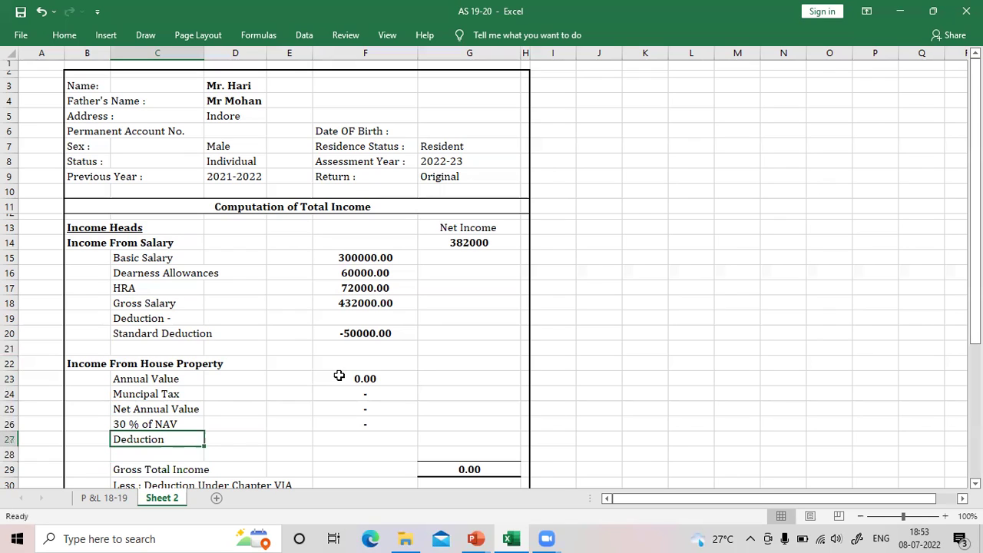
pyautogui.press('F2')
pyautogui.write('u')
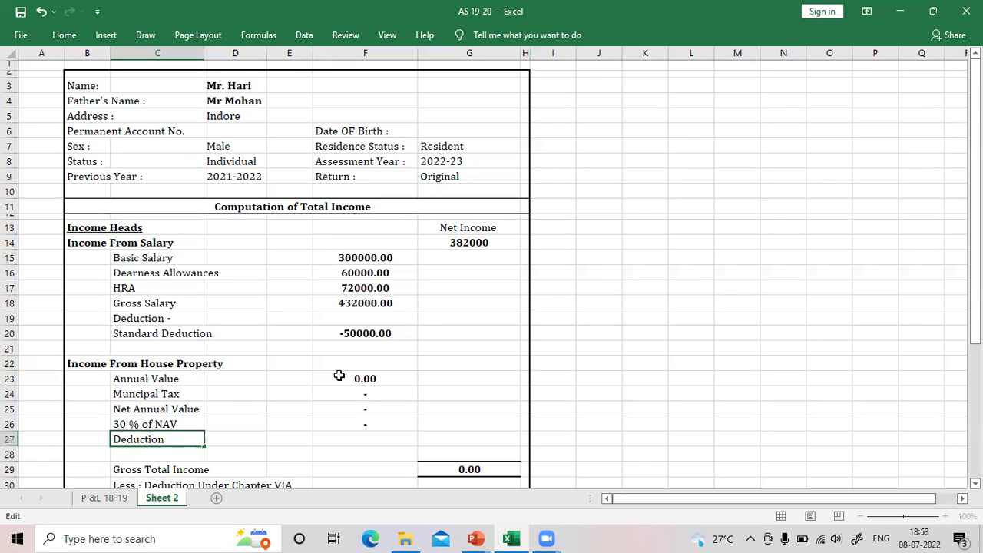
pyautogui.write('/s 24(B')
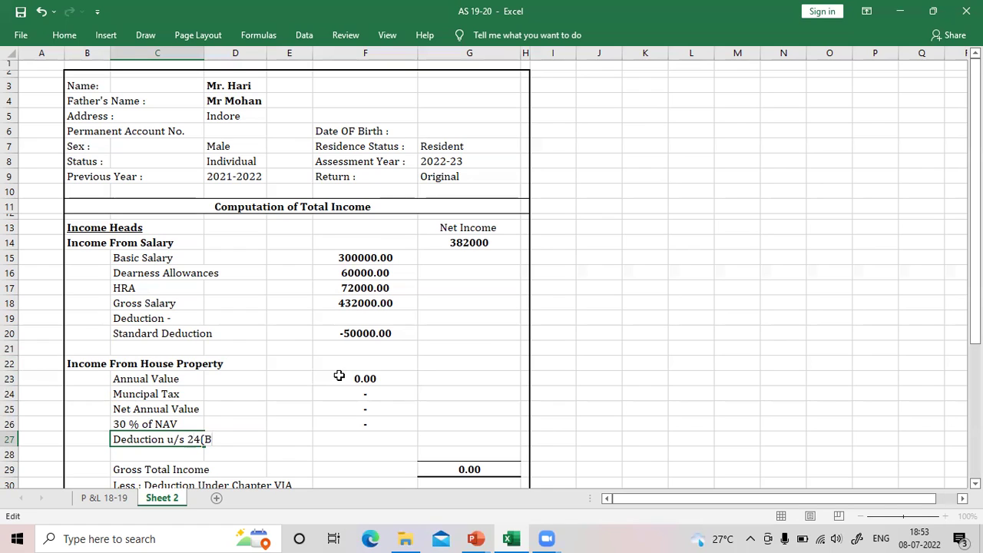
pyautogui.press('BackSpace')
pyautogui.write('b)')
pyautogui.press('Return')
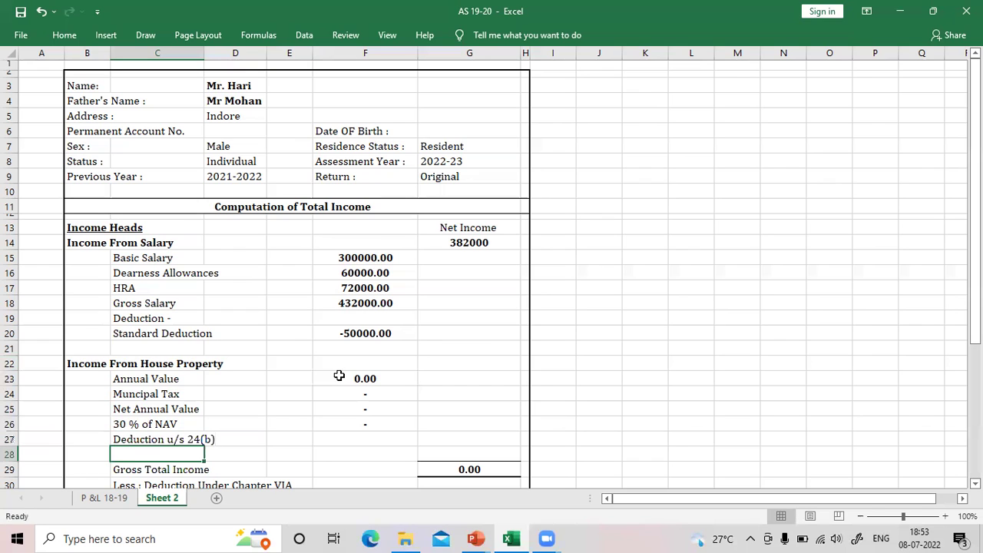
# Add an "Interest on Home Loan" line in row 28 with -120000 as its amount in F28
pyautogui.write('Interest on Home Loan')
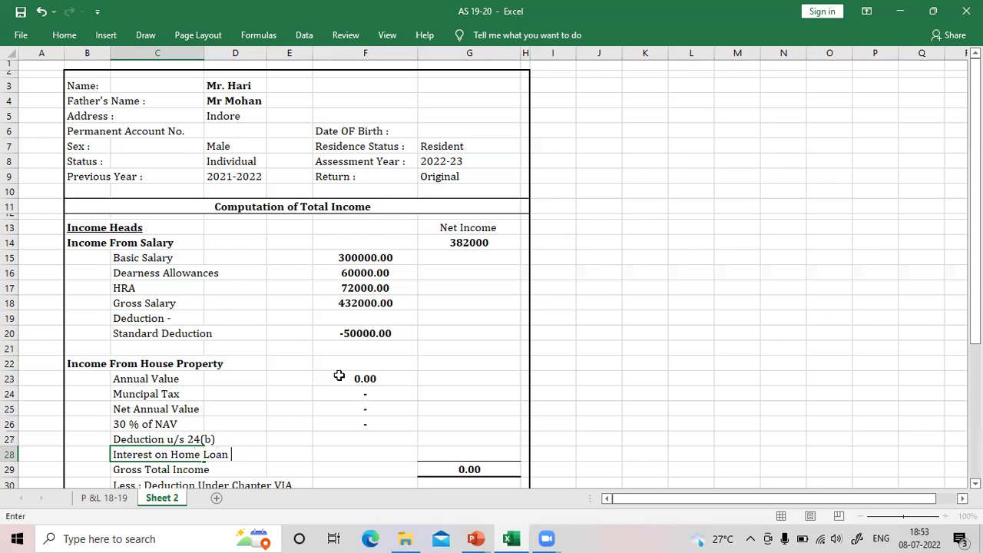
pyautogui.press('Tab')
pyautogui.press('Tab')
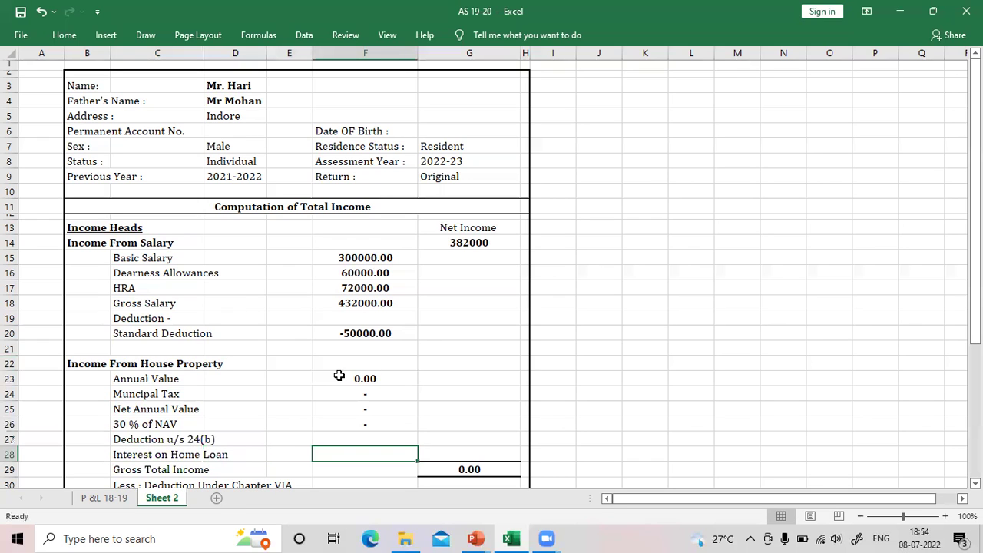
pyautogui.write('120000')
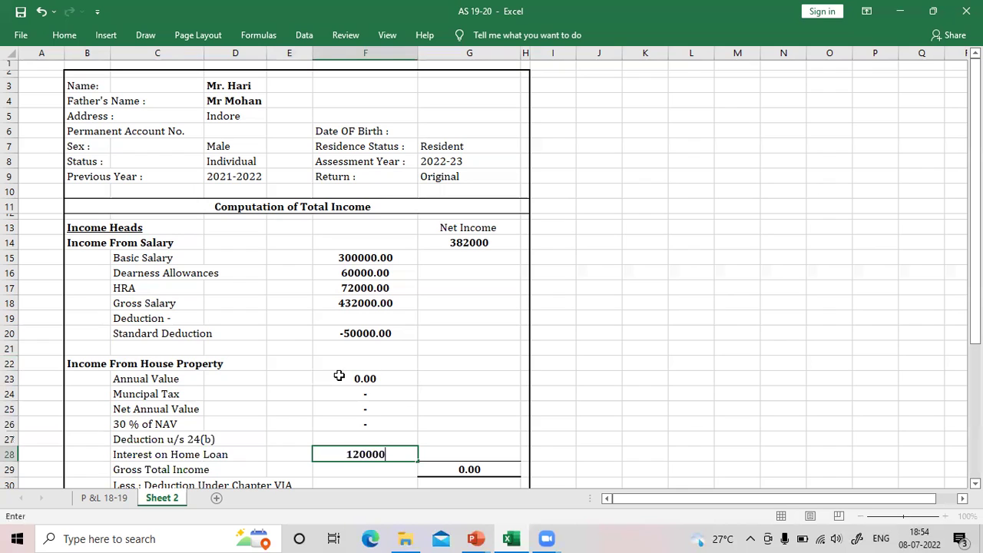
pyautogui.press('Return')
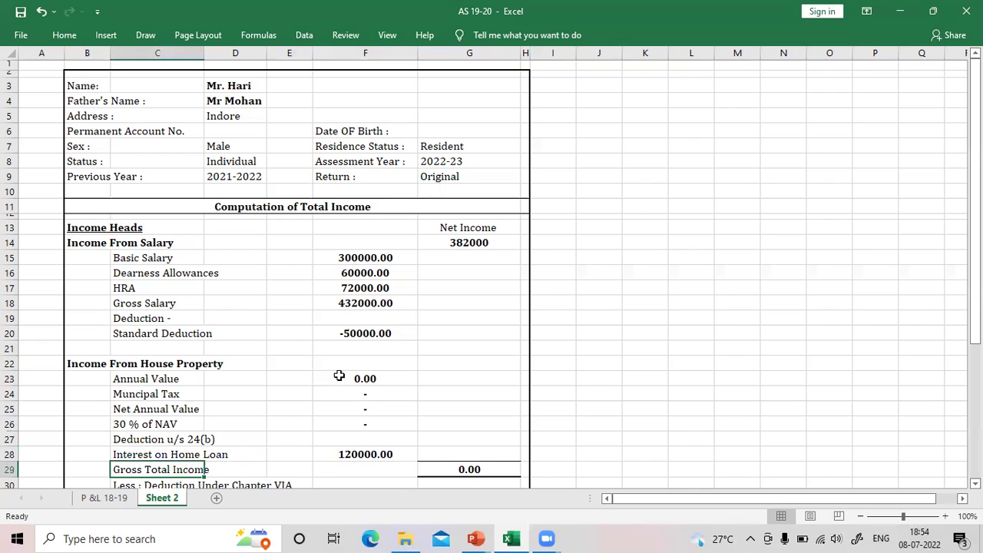
pyautogui.doubleClick(338, 454)
pyautogui.write('-')
pyautogui.press('Return')
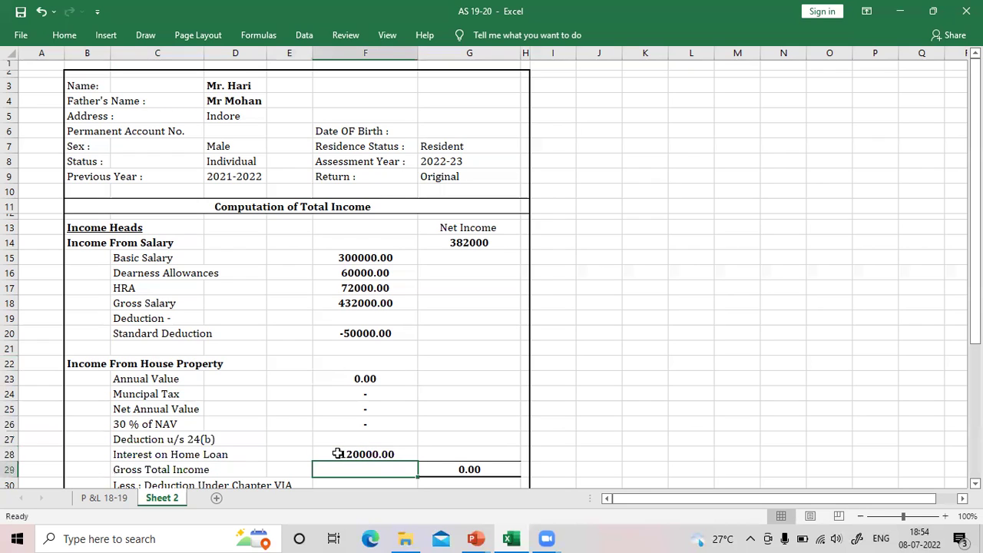
# Enter -120000 in bold in G22 as the house property net income, and check the salary net income formula in G14
pyautogui.click(340, 379)
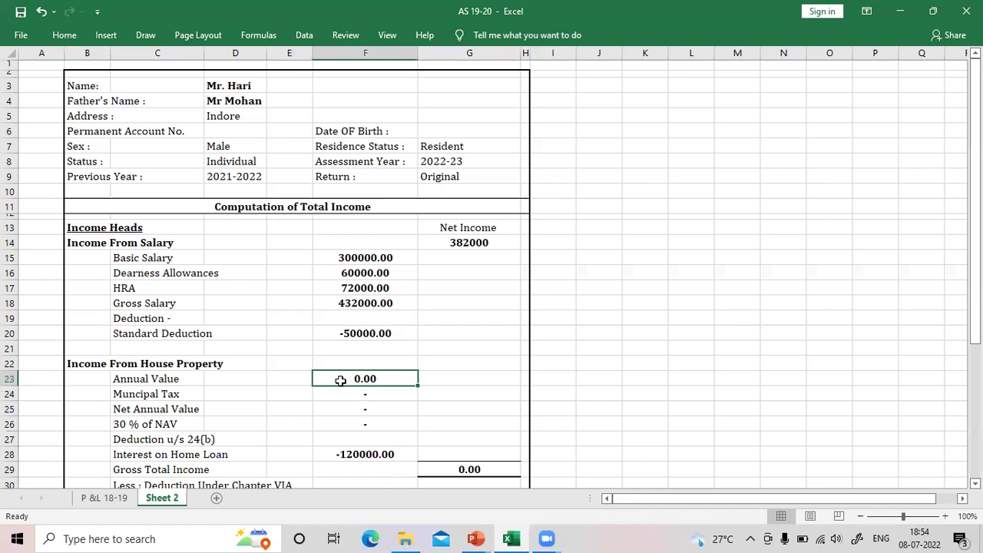
pyautogui.click(435, 361)
pyautogui.write('-120000')
pyautogui.press('Return')
pyautogui.click(434, 361)
pyautogui.hotkey('ctrl', 'b')
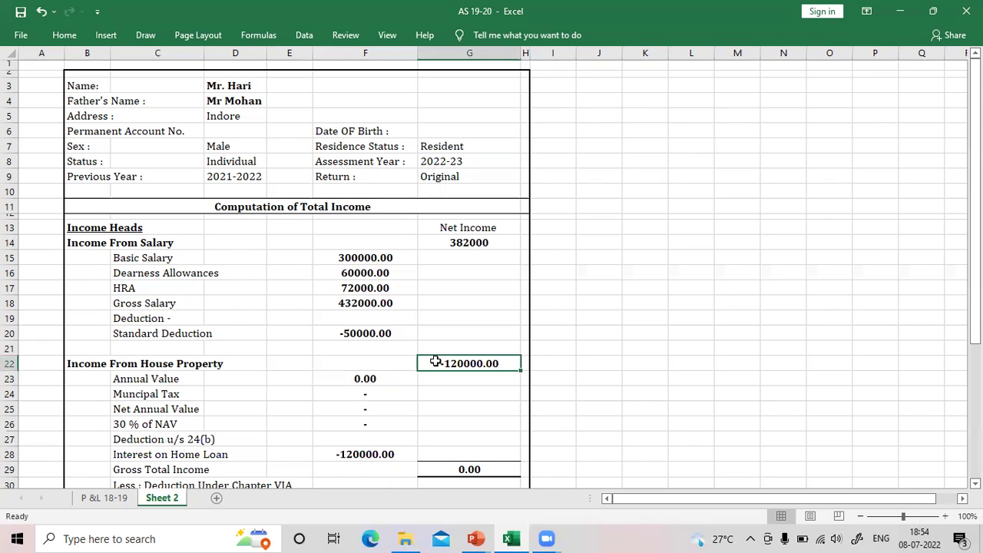
pyautogui.doubleClick(496, 240)
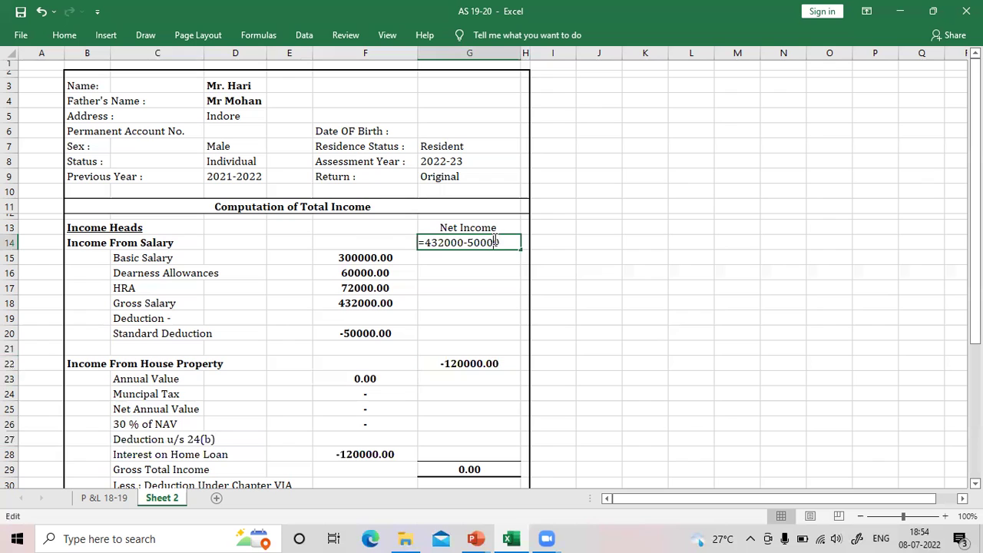
pyautogui.press('Escape')
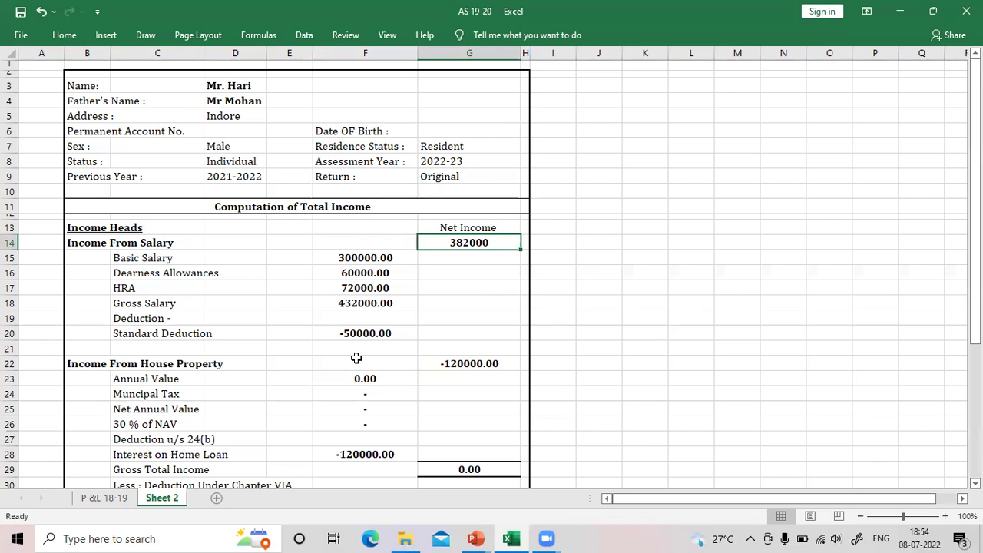
# Insert five blank rows above the "Gross Total Income" row
pyautogui.scroll(-2, 356, 358)
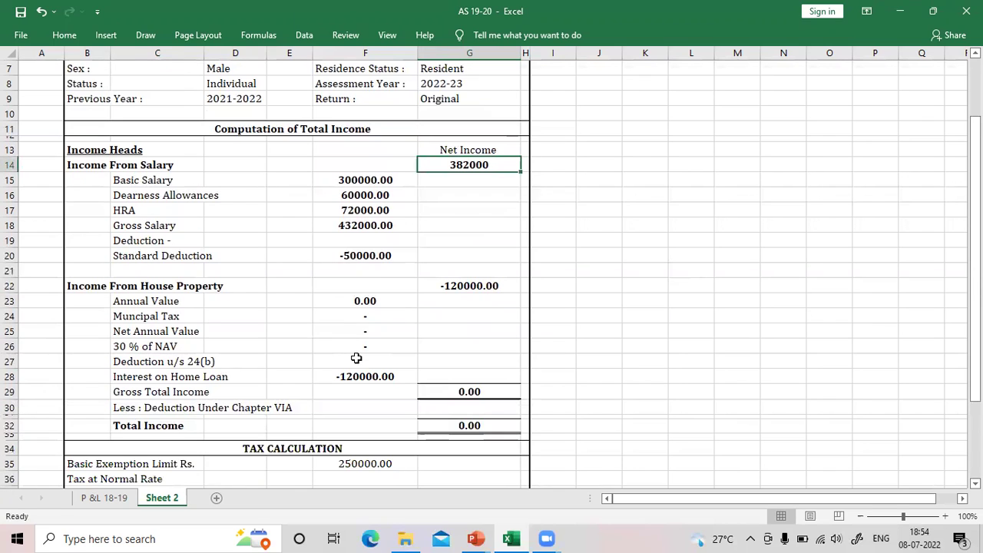
pyautogui.click(11, 391)
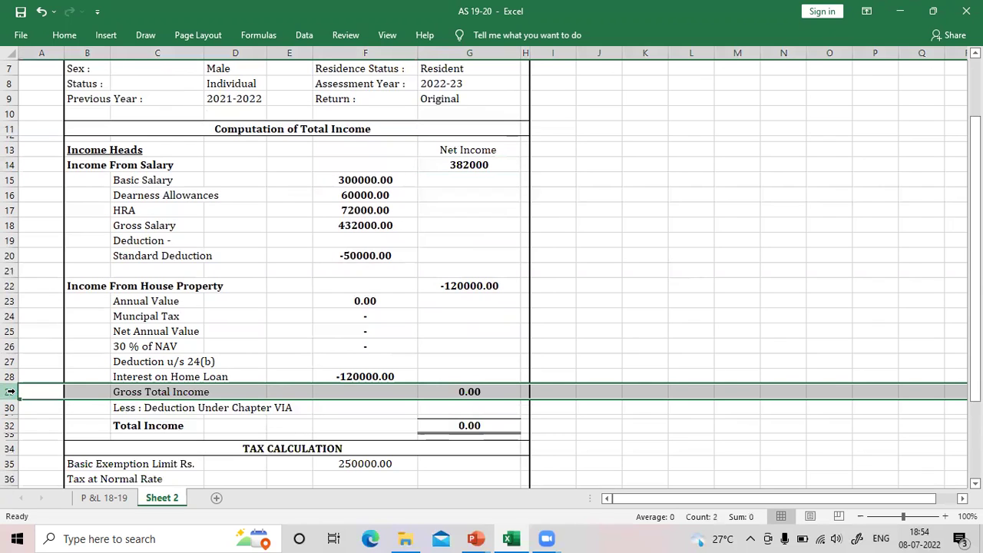
pyautogui.hotkey('ctrl', '+')
pyautogui.hotkey('ctrl', '+')
pyautogui.hotkey('ctrl', '+')
pyautogui.hotkey('ctrl', '+')
pyautogui.hotkey('ctrl', '+')
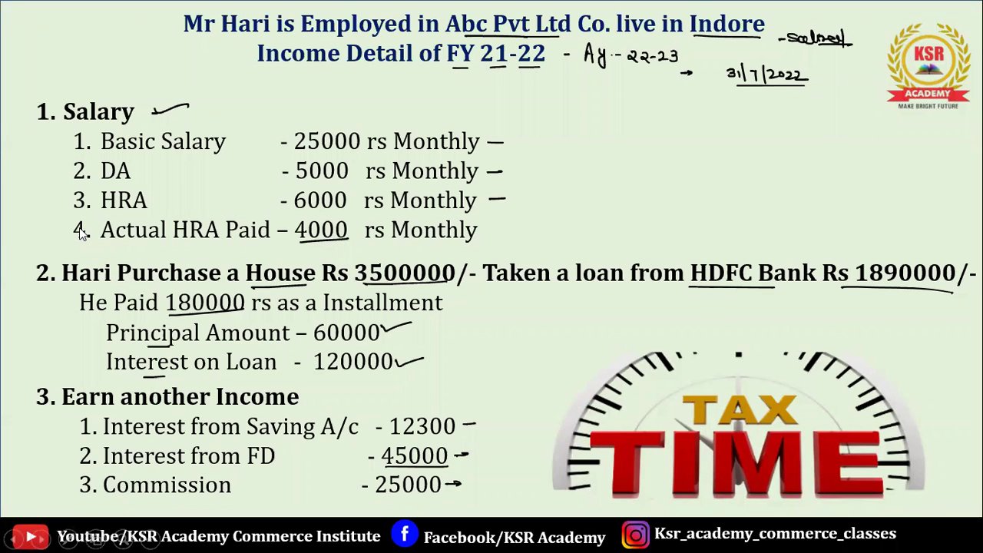
# Mark item 2 on the house purchase and the "Earn another Income" heading with the pen on the PowerPoint slide, and return to Excel
pyautogui.moveTo(28, 283); pyautogui.dragTo(76, 259)
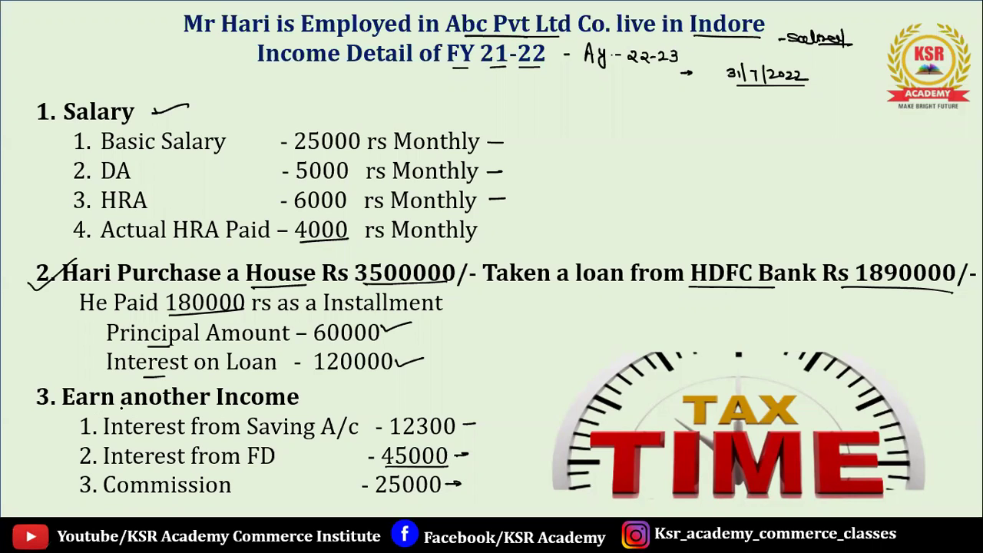
pyautogui.moveTo(313, 394)
pyautogui.mouseDown()
pyautogui.moveTo(335, 392)
pyautogui.moveTo(327, 400)
pyautogui.mouseUp()
pyautogui.hotkey('alt', 'Tab')
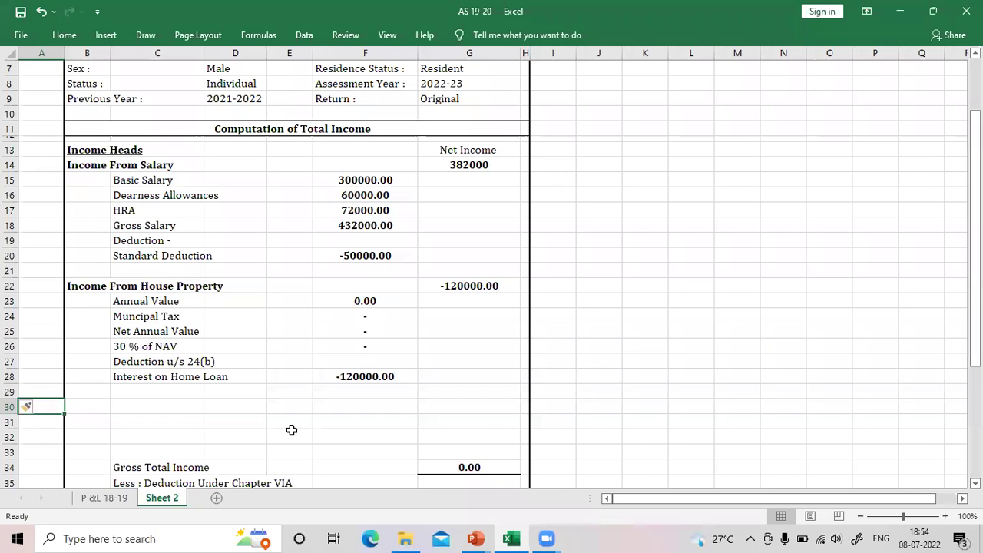
# Enter the heading "Income from Other Sources" in B30
pyautogui.press('Right')
pyautogui.write('Income fo')
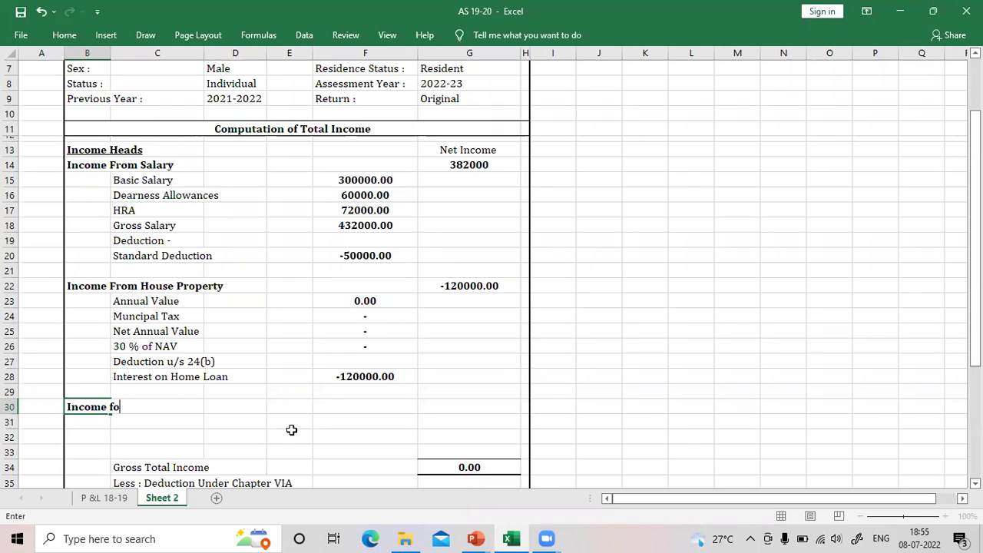
pyautogui.press('BackSpace')
pyautogui.press('BackSpace')
pyautogui.write('from Other SOurces')
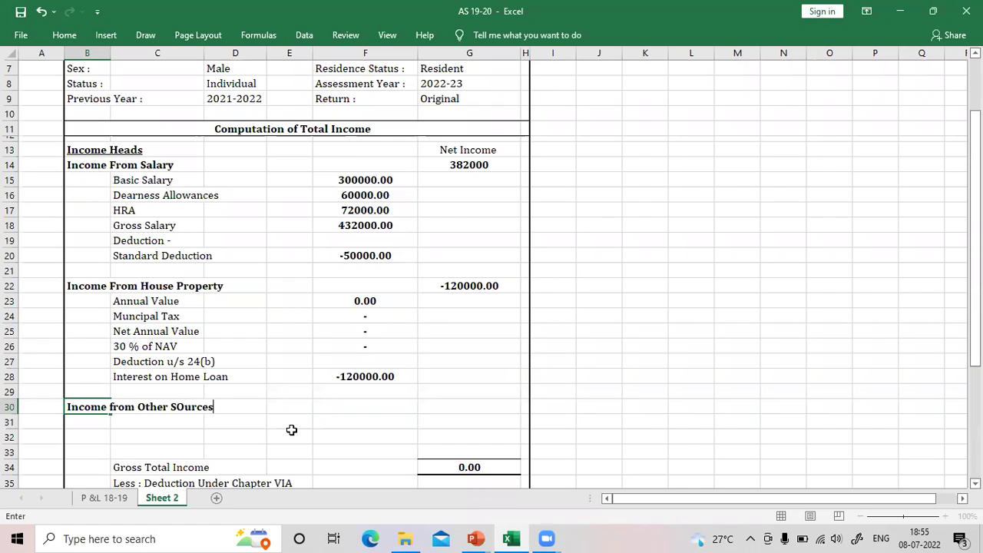
pyautogui.press('Return')
pyautogui.press('Right')
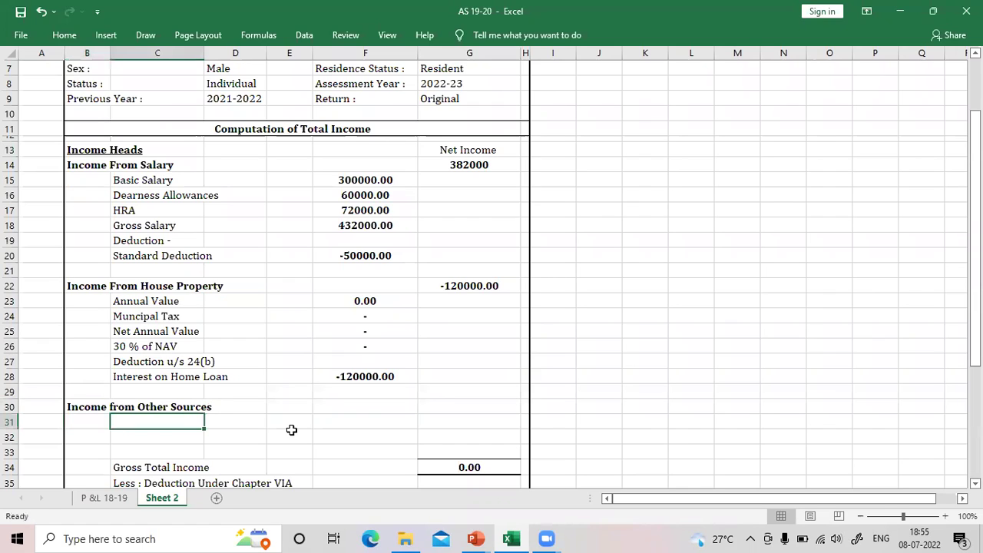
# Add a "Saving Bank Interest" line in row 31 with 12300 from the slide as its amount in F31
pyautogui.write('Sa')
pyautogui.press('BackSpace')
pyautogui.press('BackSpace')
pyautogui.write('Saving Bank Interest')
pyautogui.press('Tab')
pyautogui.press('Tab')
pyautogui.press('Tab')
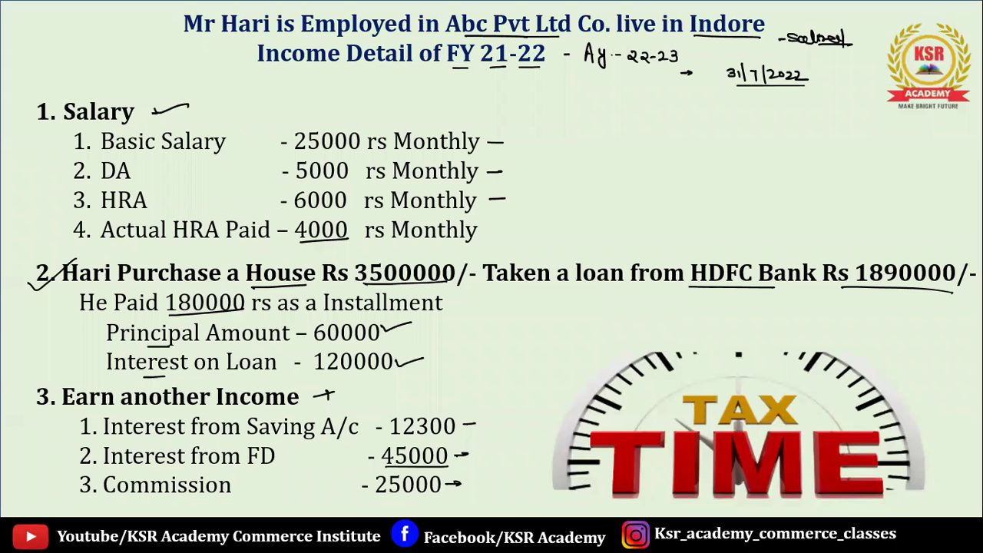
pyautogui.write('12')
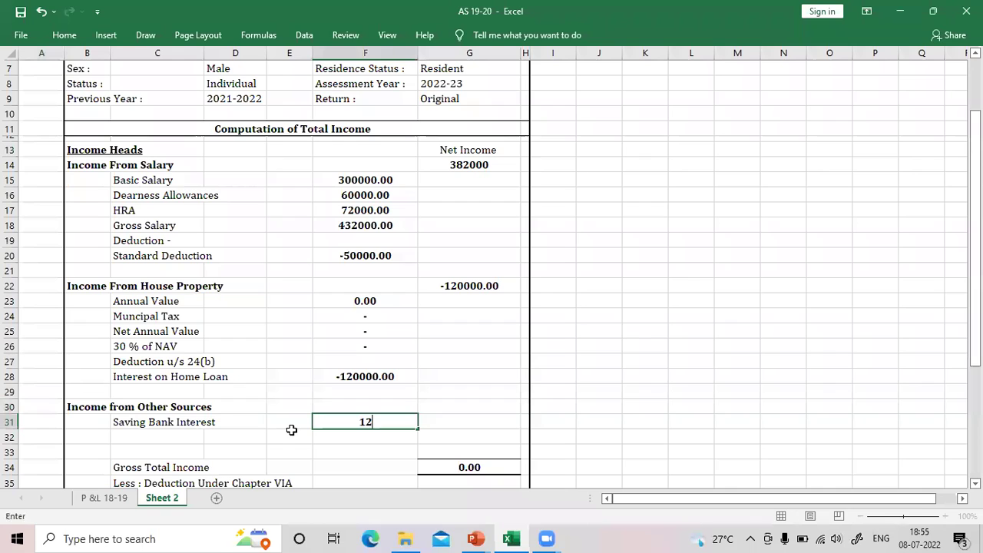
pyautogui.write('300')
pyautogui.press('Return')
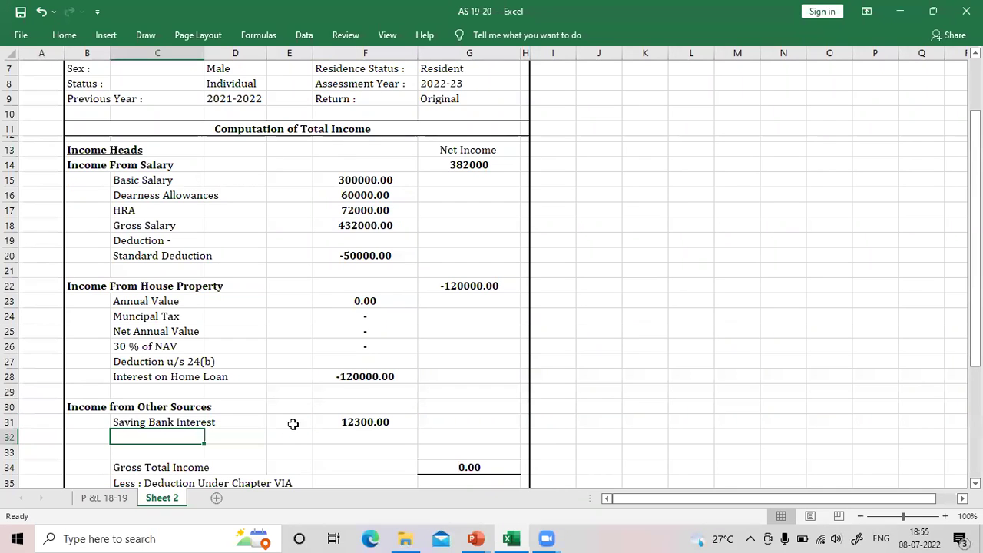
# Remove the bold formatting from the amounts in F15:F31
pyautogui.moveTo(321, 178); pyautogui.dragTo(348, 419)
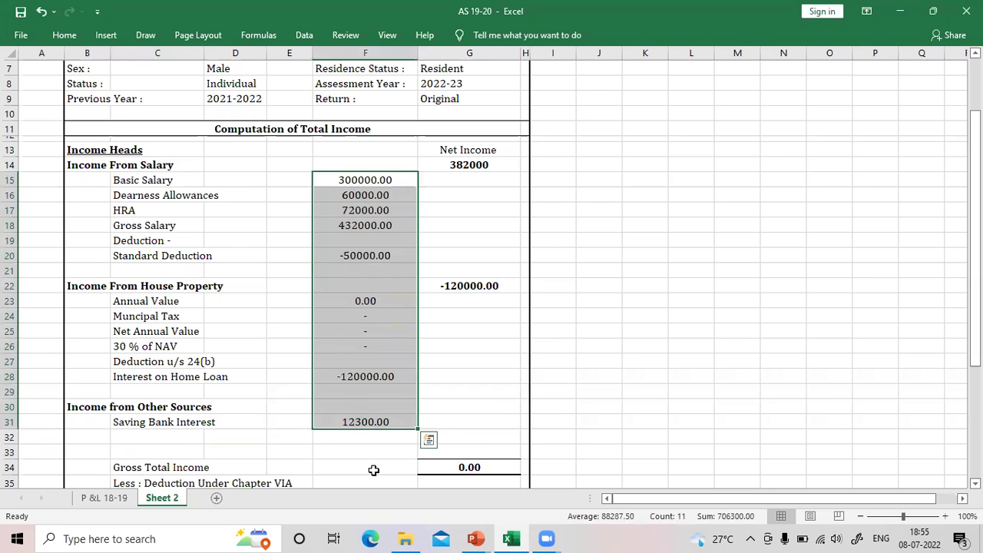
pyautogui.click(365, 439)
pyautogui.click(141, 433)
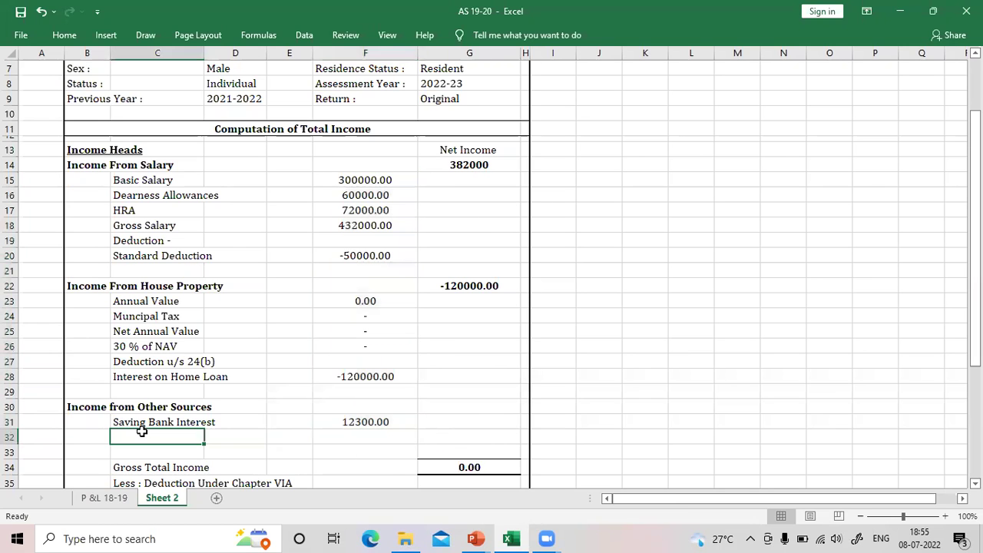
# Check the second other-income item on the slide and enter the label "Interest on FD" in C32
pyautogui.hotkey('alt', 'Tab')
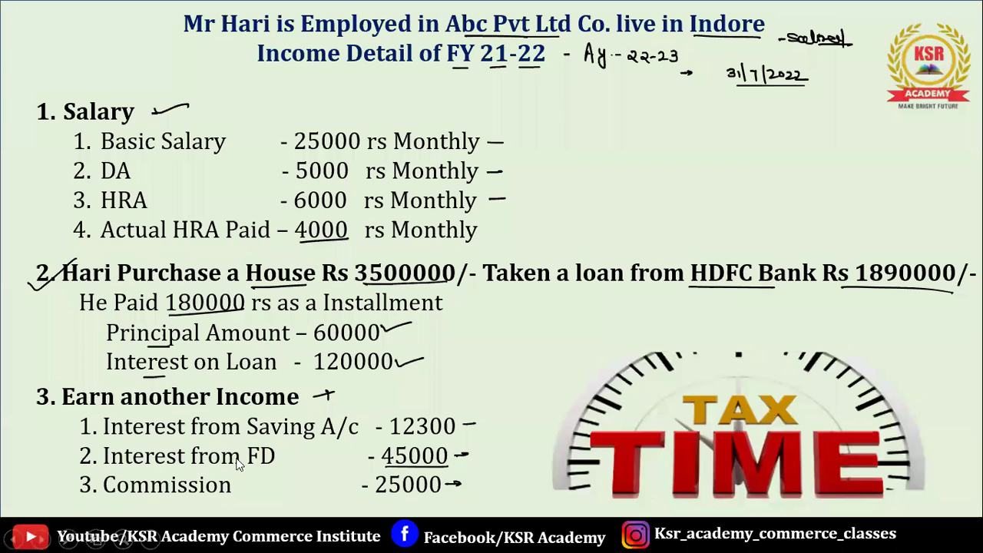
pyautogui.hotkey('alt', 'Tab')
pyautogui.write('Inte')
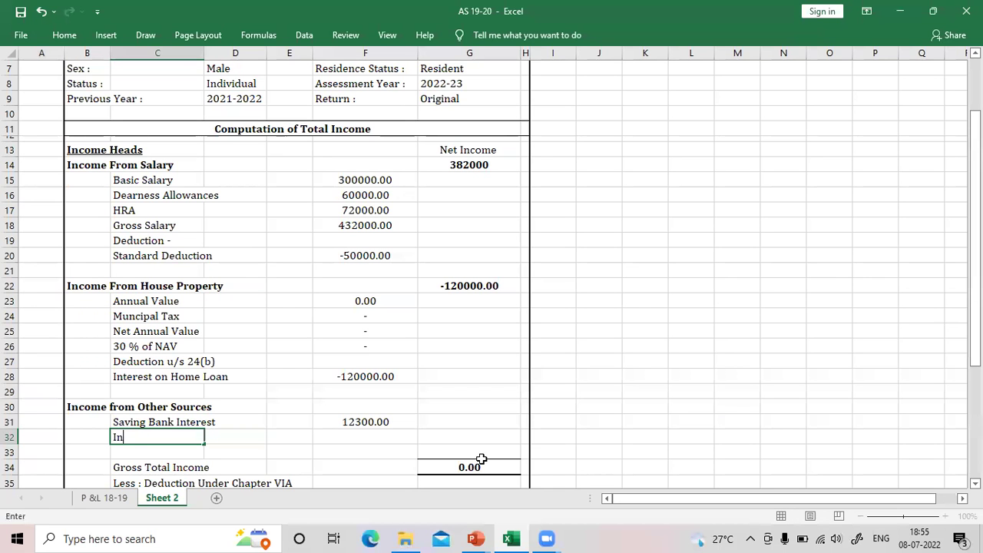
pyautogui.press('BackSpace')
pyautogui.press('BackSpace')
pyautogui.write('terest on FD')
pyautogui.press('Tab')
pyautogui.press('Tab')
pyautogui.press('Tab')
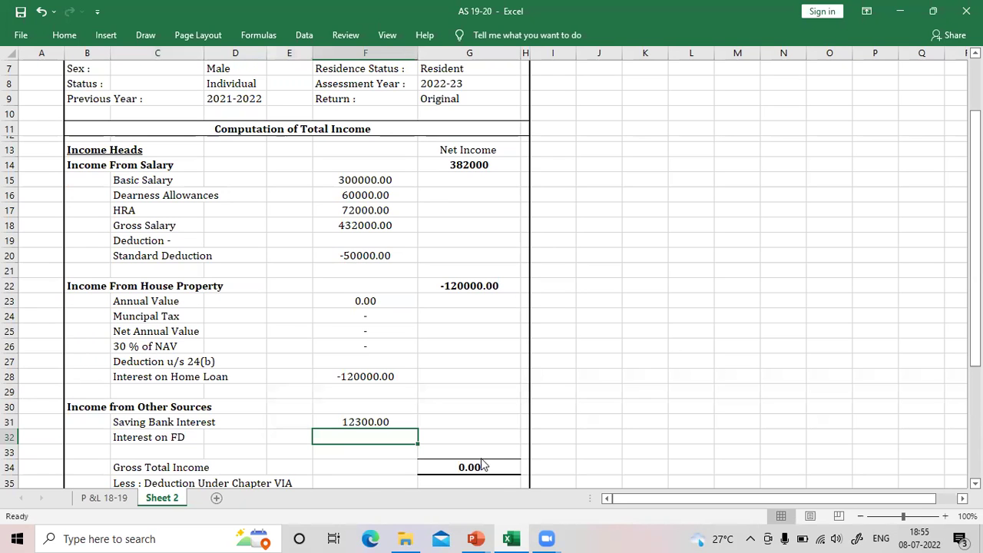
# Enter 45000 from the slide as the FD interest amount in F32 and remove its bold formatting
pyautogui.hotkey('alt', 'Tab')
pyautogui.hotkey('alt', 'Tab')
pyautogui.write('45000')
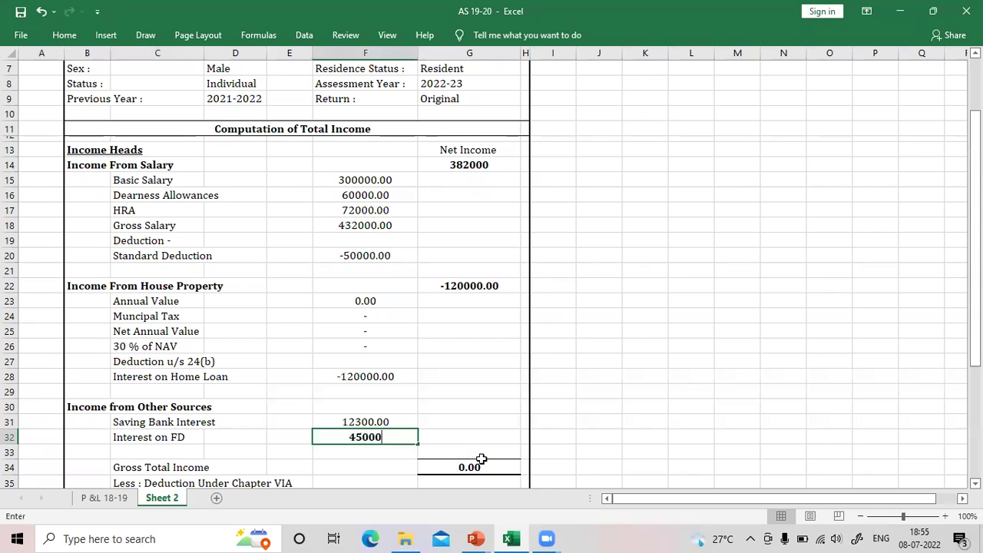
pyautogui.press('Return')
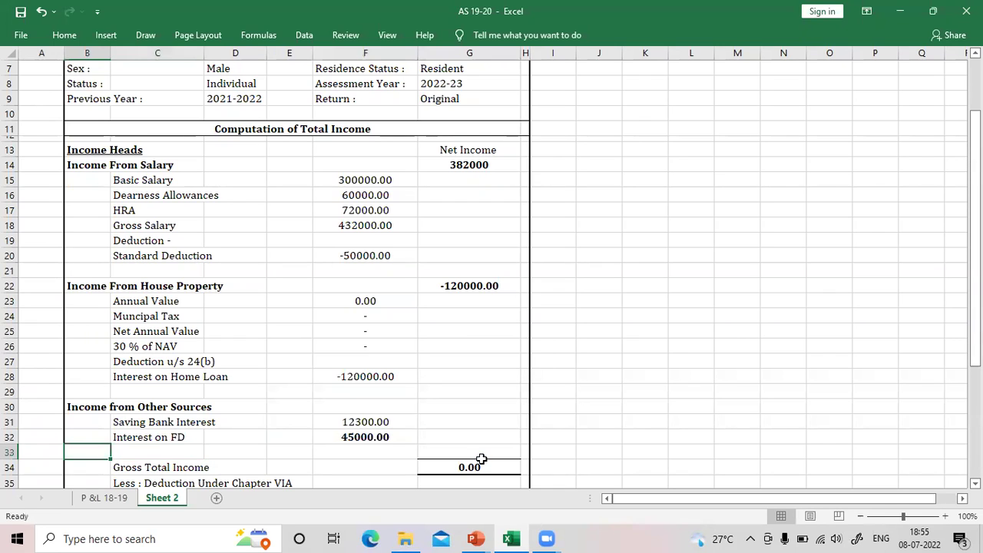
pyautogui.press('Tab')
pyautogui.press('Tab')
pyautogui.press('Tab')
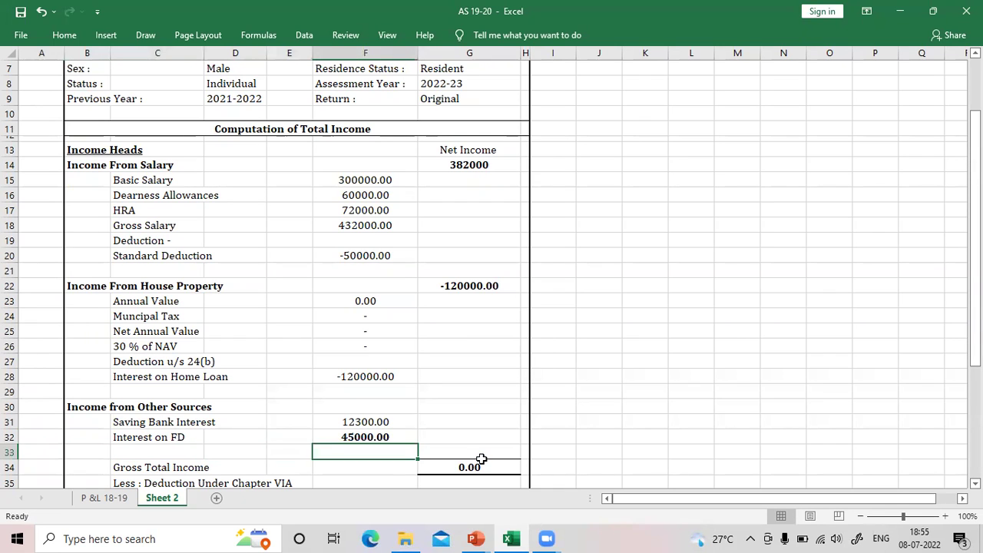
pyautogui.press('Up')
pyautogui.hotkey('ctrl', 'b')
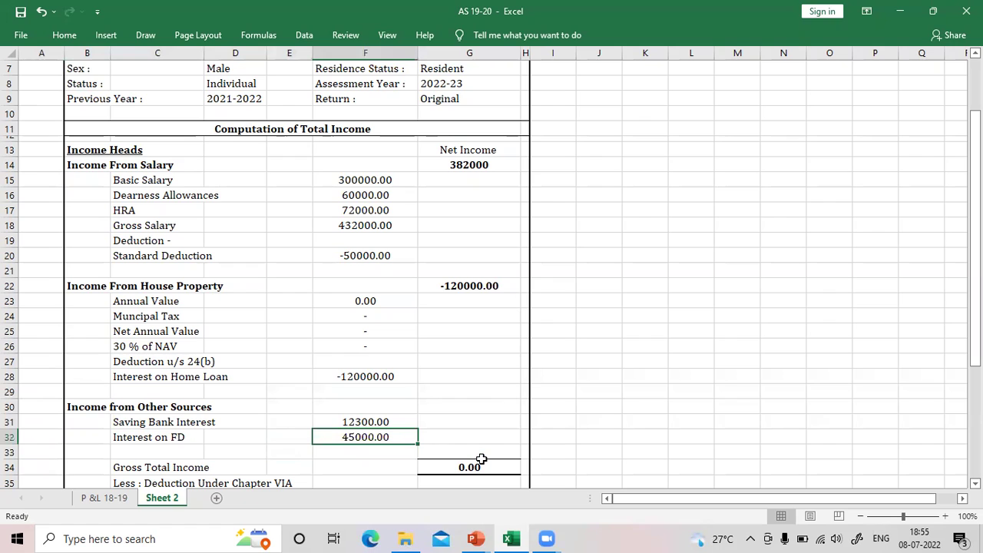
# Insert three blank rows at row 33, above the Gross Total Income line
pyautogui.press('Down')
pyautogui.press('Left')
pyautogui.press('Left')
pyautogui.press('Left')
pyautogui.hotkey('shift', 'space')
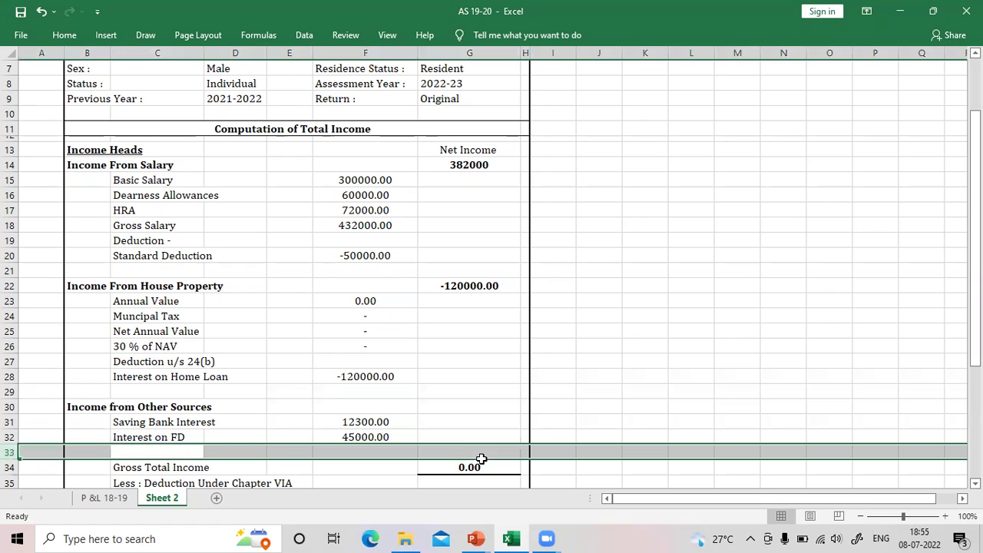
pyautogui.hotkey('ctrl', 'shift', '=')
pyautogui.press('Down')
pyautogui.press('Up')
pyautogui.press('Up')
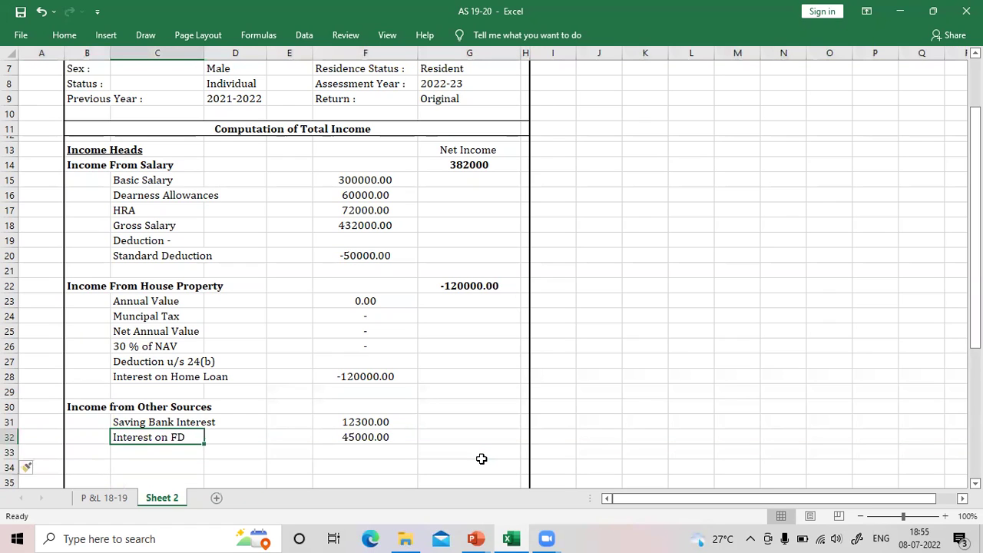
# Add a "Commission Income" line in row 33 with 25000 from the slide as its amount in F33
pyautogui.hotkey('alt', 'Tab')
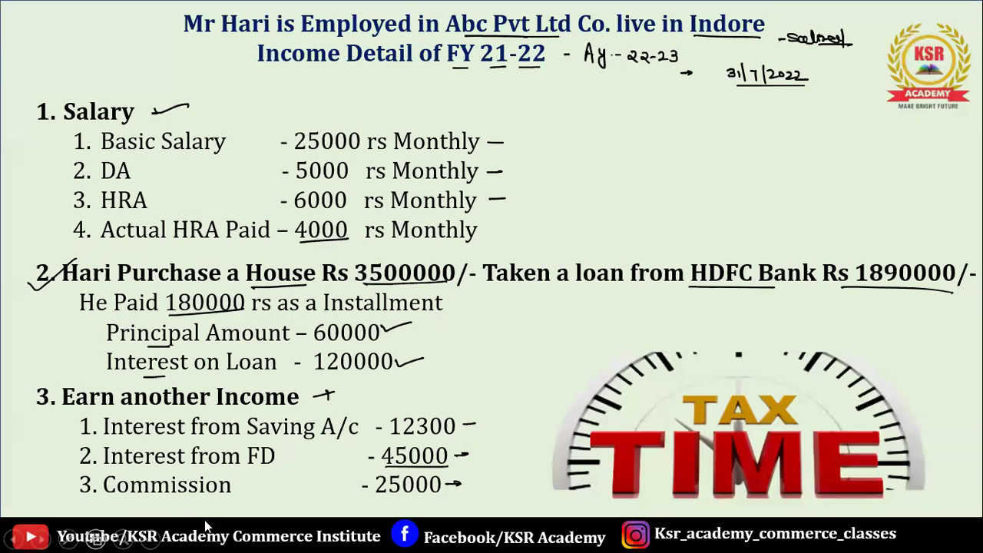
pyautogui.hotkey('alt', 'Tab')
pyautogui.click(150, 450)
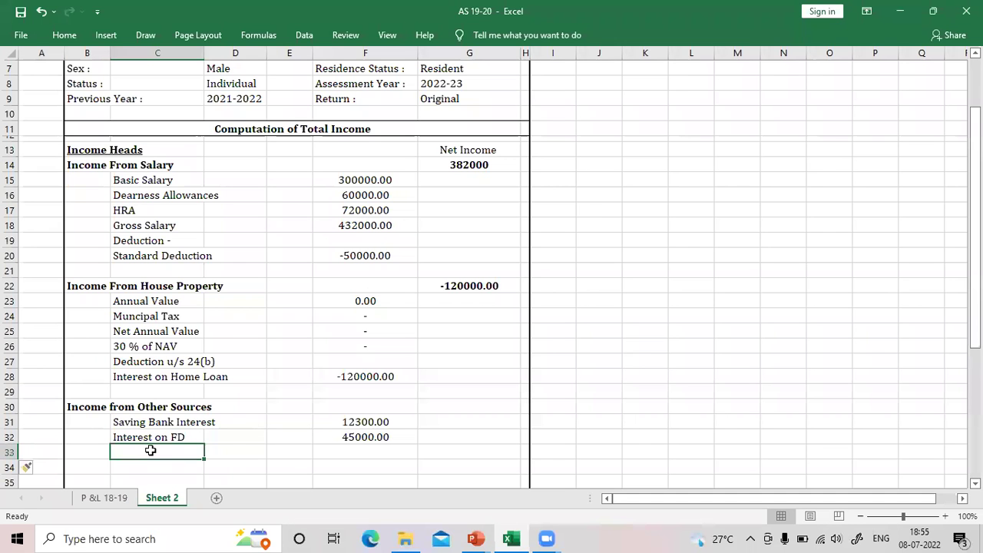
pyautogui.write('COm')
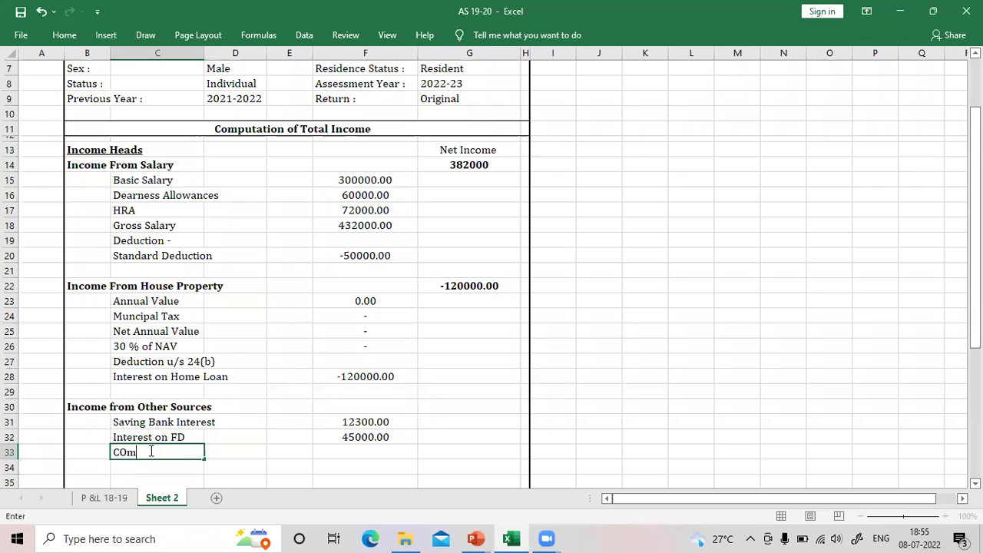
pyautogui.press('BackSpace')
pyautogui.press('BackSpace')
pyautogui.write('ommission Income')
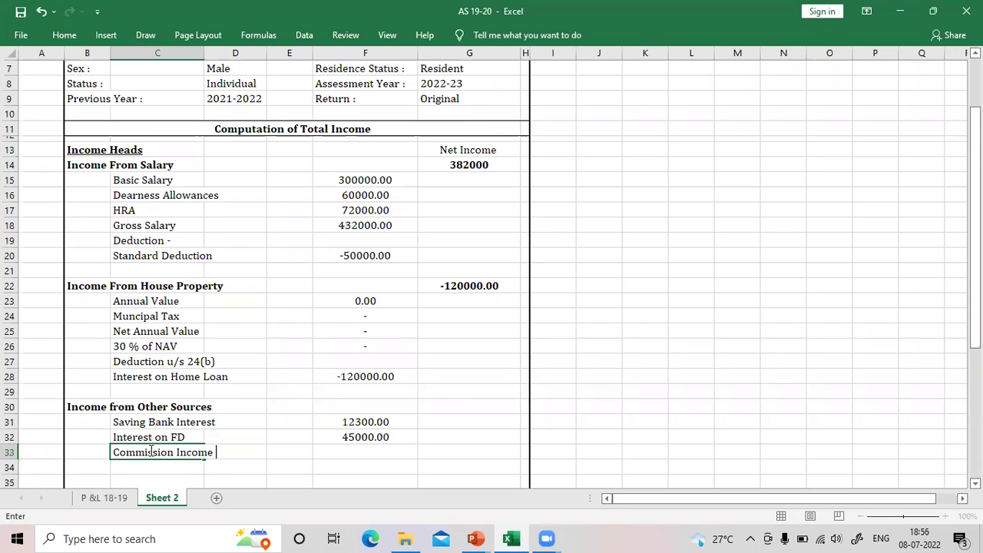
pyautogui.press('Tab')
pyautogui.press('Tab')
pyautogui.press('Tab')
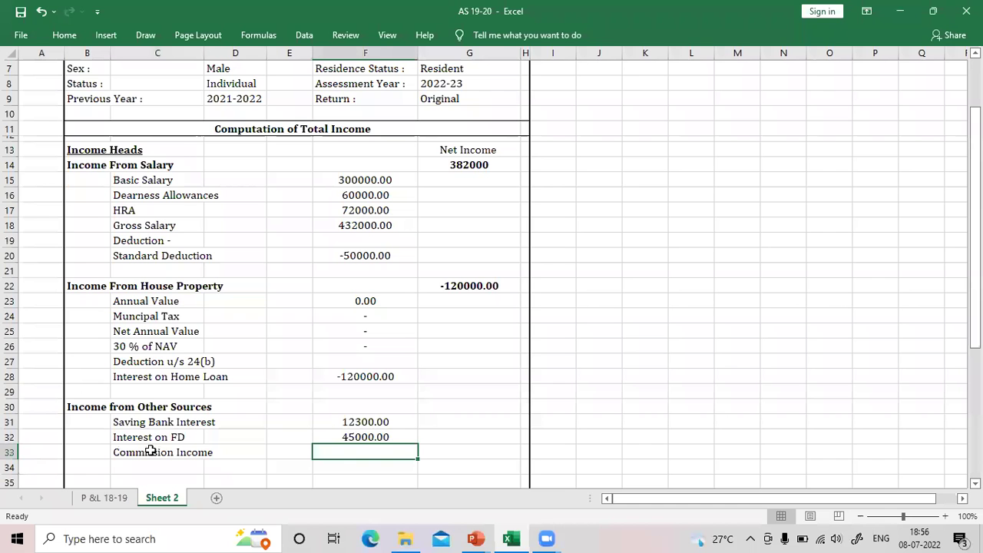
pyautogui.write('25000')
pyautogui.press('Return')
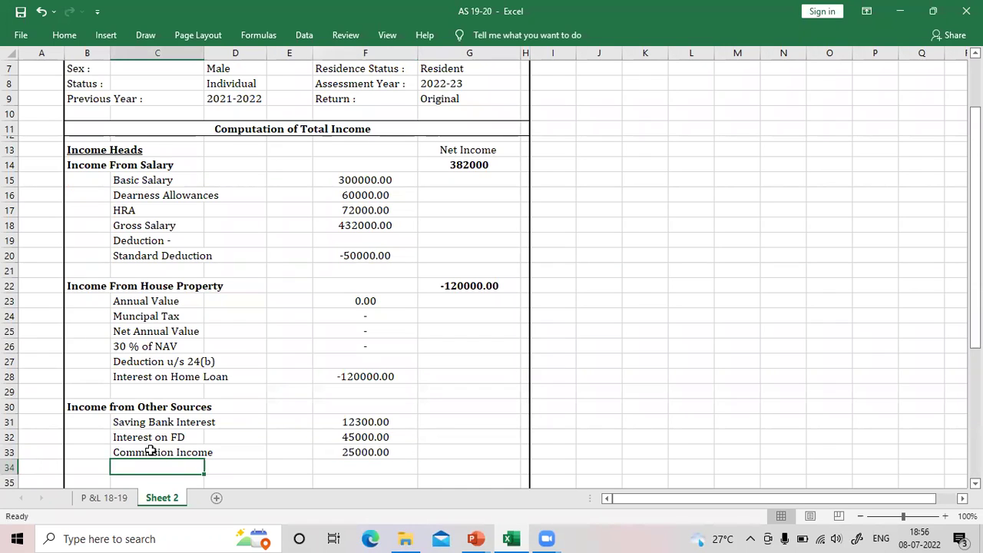
# Total the other-sources amounts F31:F33 with a SUM formula in G30 and make the result bold
pyautogui.click(439, 406)
pyautogui.write('um')
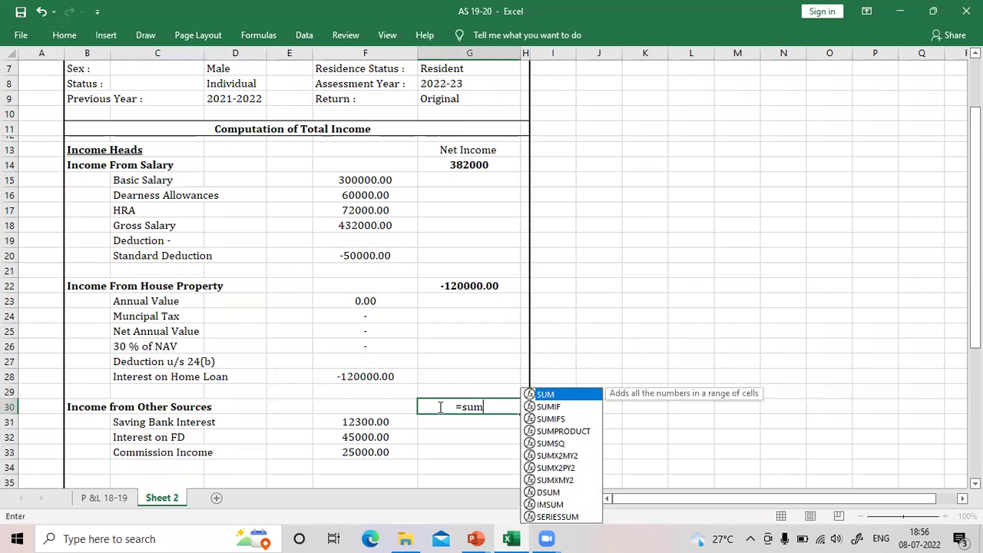
pyautogui.press('Tab')
pyautogui.press('Left')
pyautogui.press('Down')
pyautogui.hotkey('shift', 'Down')
pyautogui.hotkey('shift', 'Down')
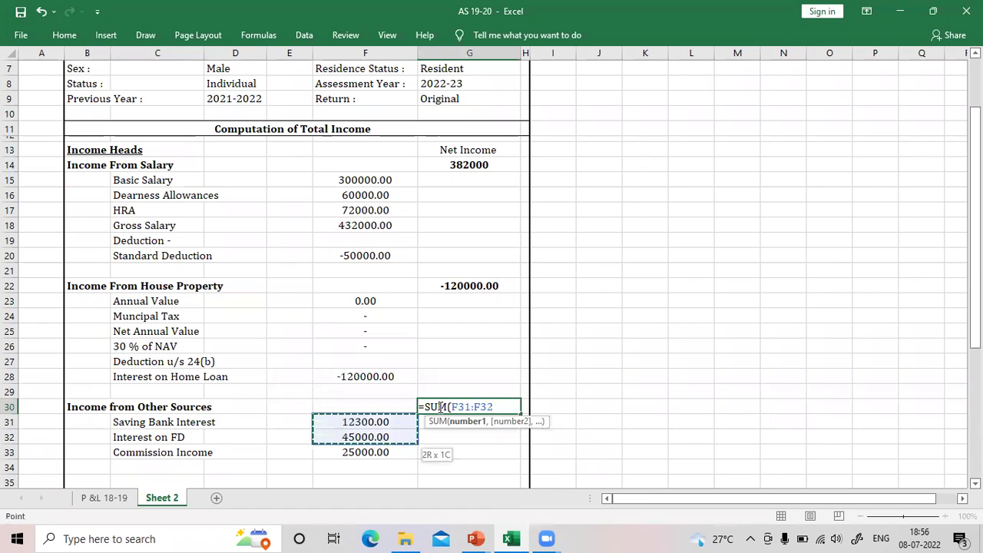
pyautogui.press('Return')
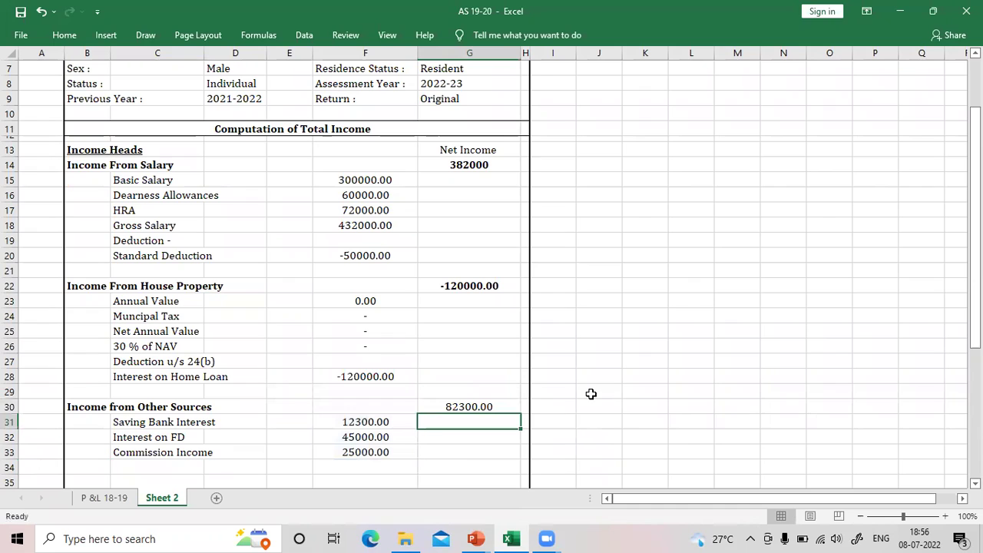
pyautogui.click(471, 407)
pyautogui.hotkey('ctrl', 'b')
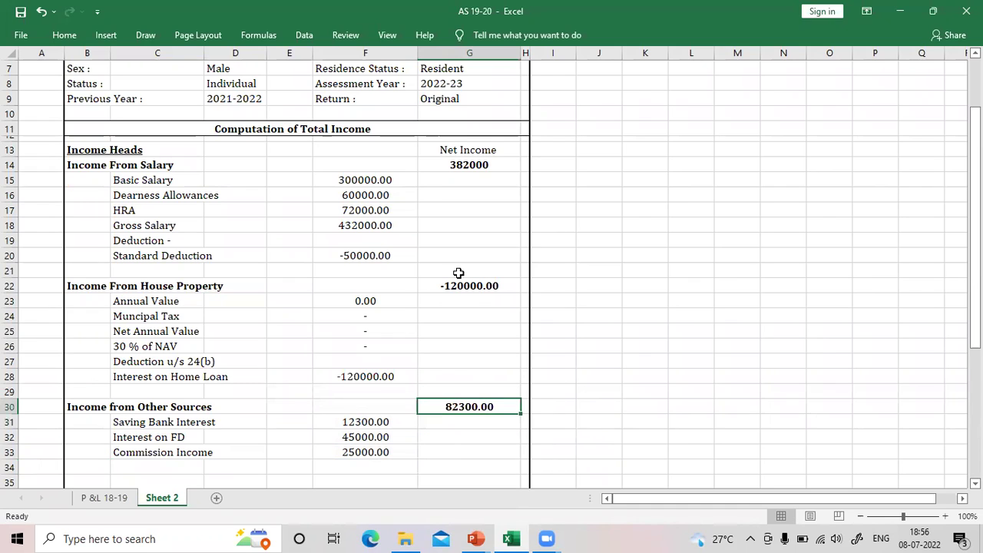
pyautogui.click(450, 164)
pyautogui.click(123, 286)
pyautogui.click(436, 286)
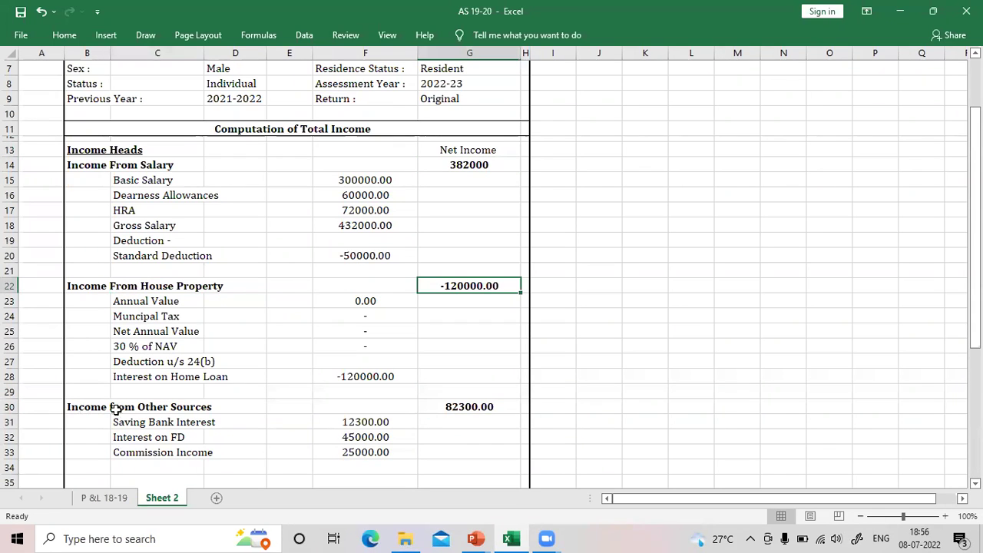
pyautogui.click(436, 407)
# Enter the label "Gross Income" in E35
pyautogui.scroll(-2, 491, 407)
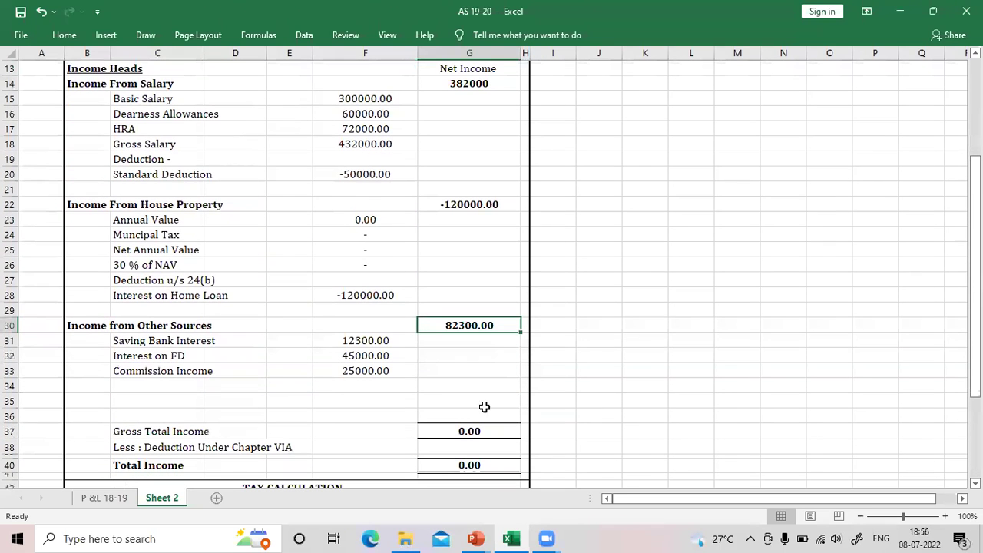
pyautogui.click(141, 399)
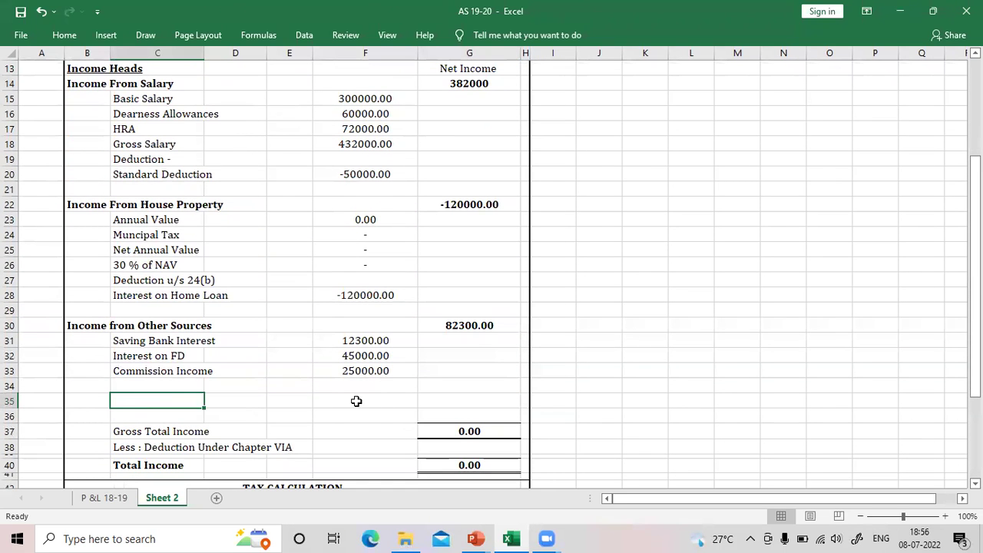
pyautogui.click(281, 404)
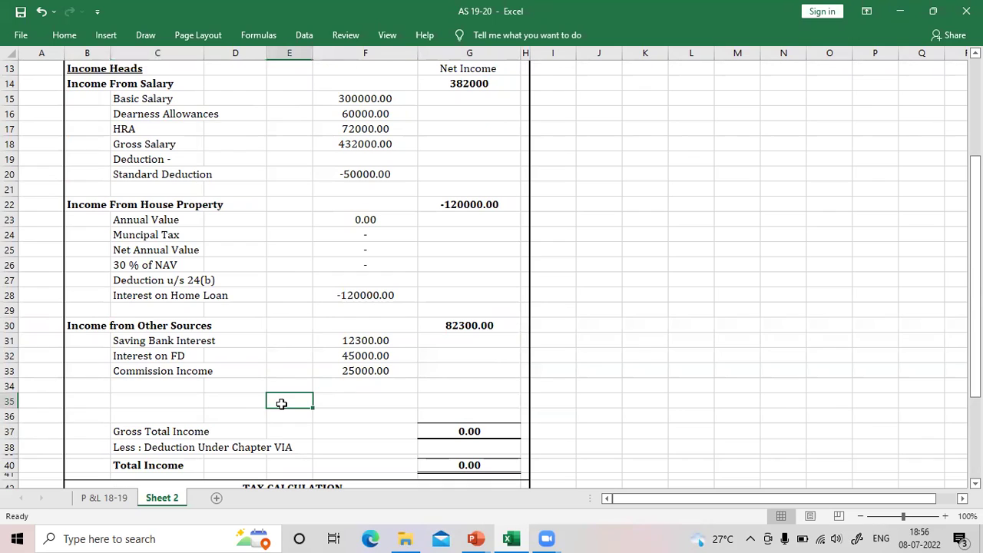
pyautogui.write('Gross Income')
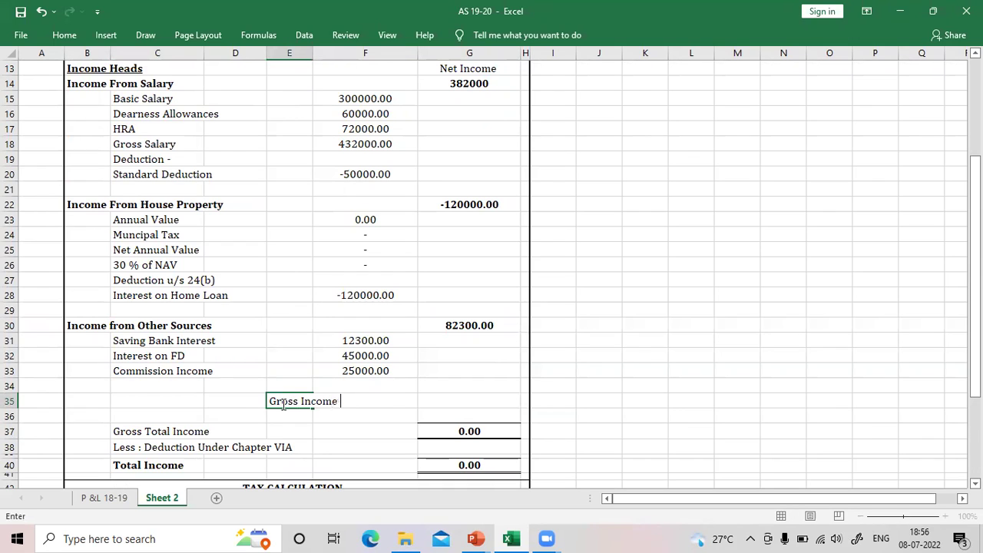
pyautogui.press('Tab')
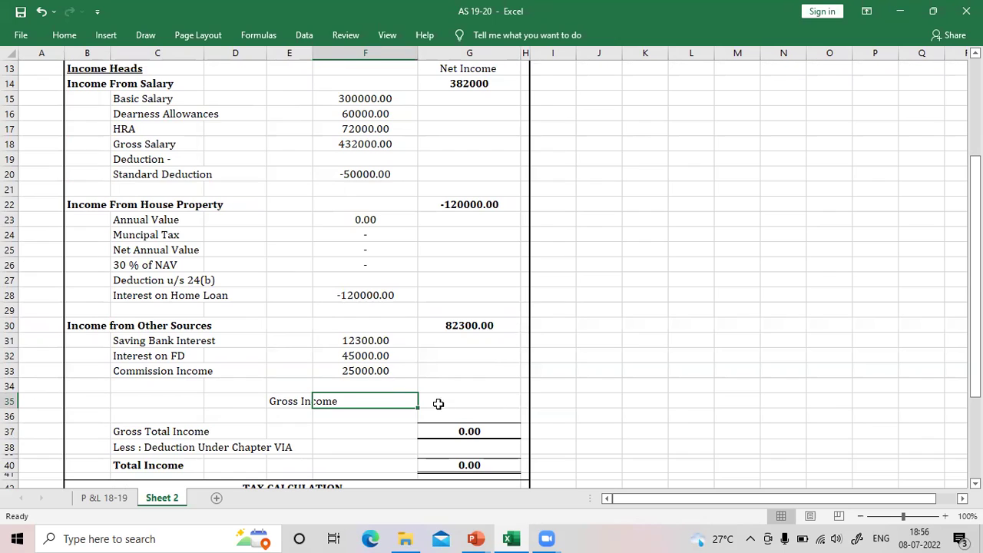
# Mark the house property amount with a pen dash beside it and enter the formula =G14:G33 in G35
pyautogui.click(500, 400)
pyautogui.write('=')
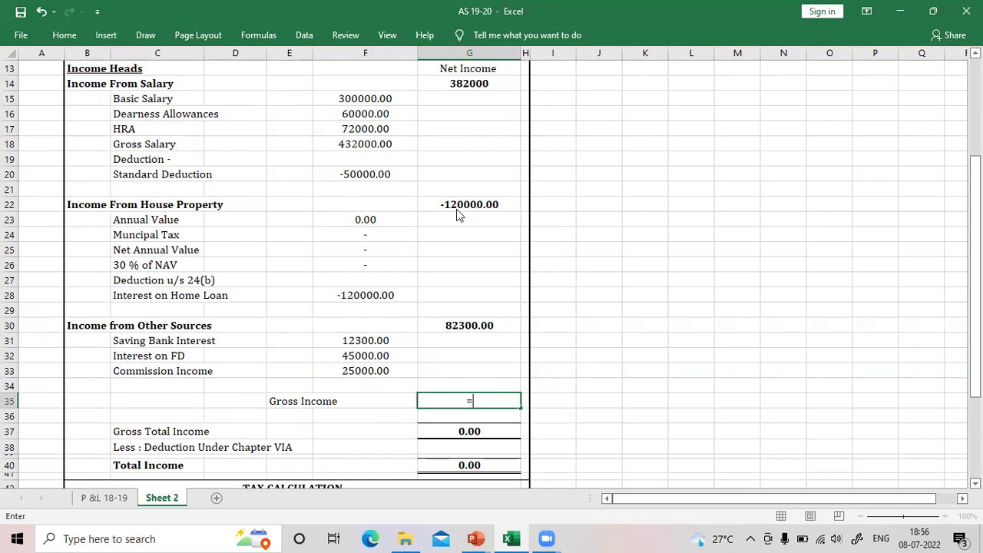
pyautogui.moveTo(542, 205); pyautogui.dragTo(556, 205)
pyautogui.moveTo(430, 85); pyautogui.dragTo(436, 369)
pyautogui.press('Return')
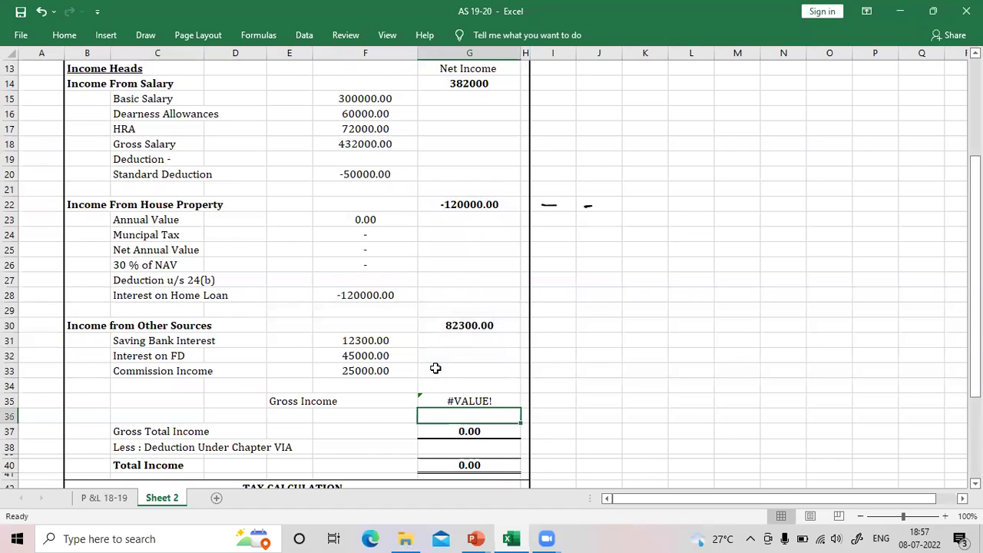
# Correct the gross income formula in G35 to =SUM(G14:G33)
pyautogui.click(440, 401)
pyautogui.doubleClick(438, 401)
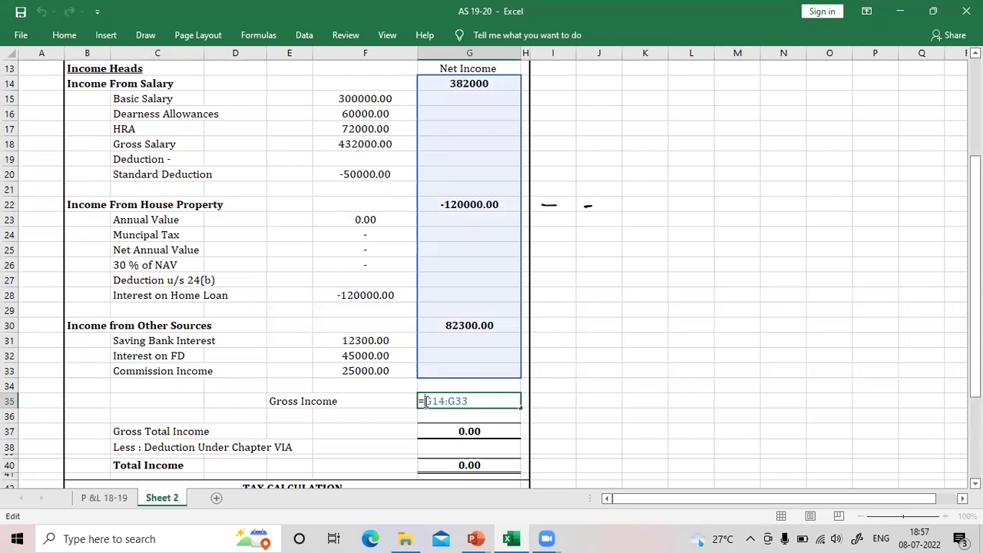
pyautogui.write('SUM(')
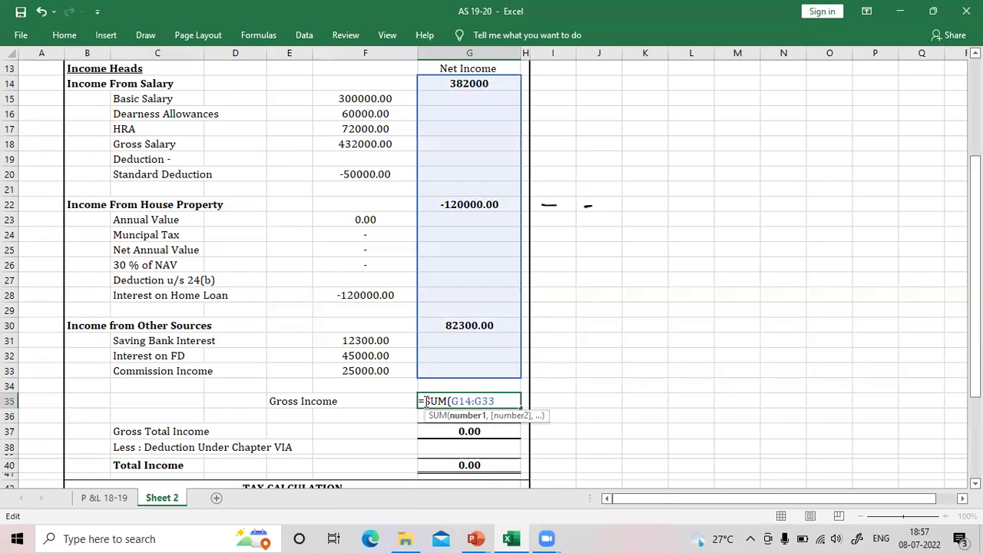
pyautogui.press('Right')
pyautogui.press('Right')
pyautogui.press('Right')
pyautogui.press('Right')
pyautogui.press('Right')
pyautogui.press('Right')
pyautogui.press('Right')
pyautogui.write(')')
pyautogui.press('Return')
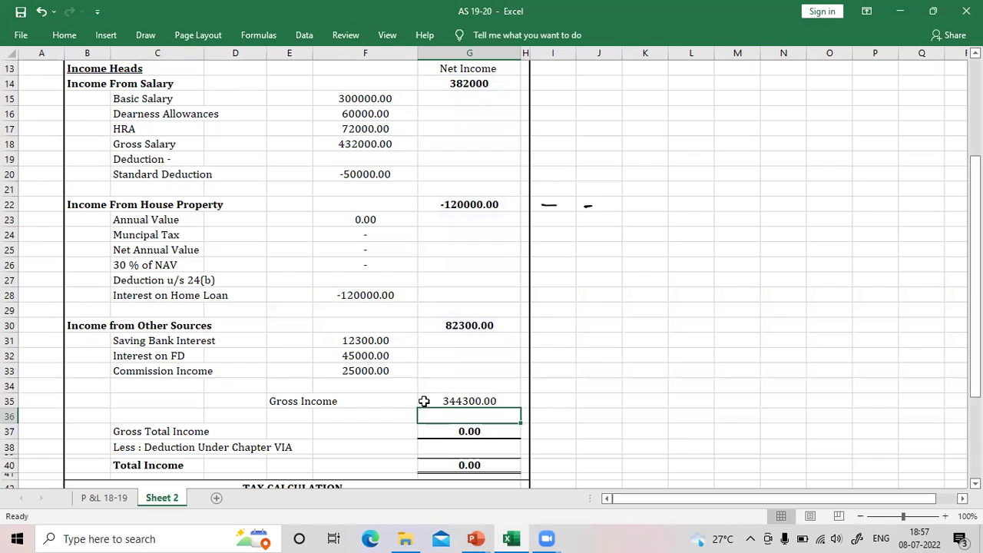
pyautogui.click(424, 401)
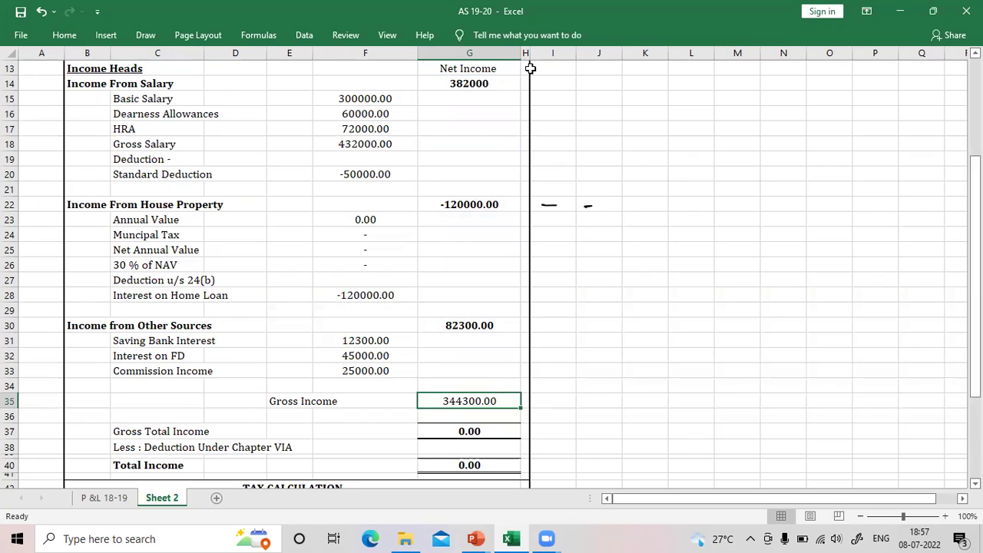
pyautogui.click(454, 85)
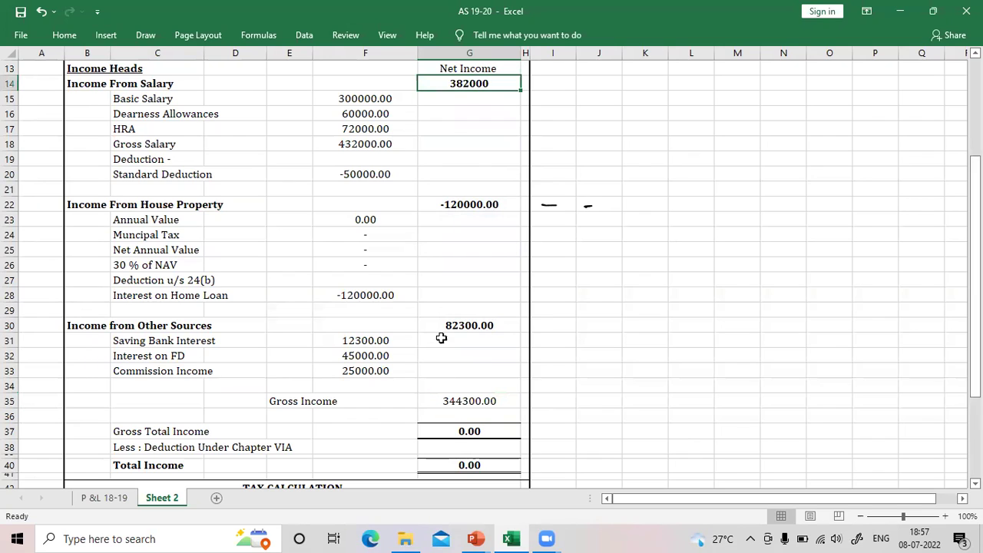
pyautogui.click(453, 204)
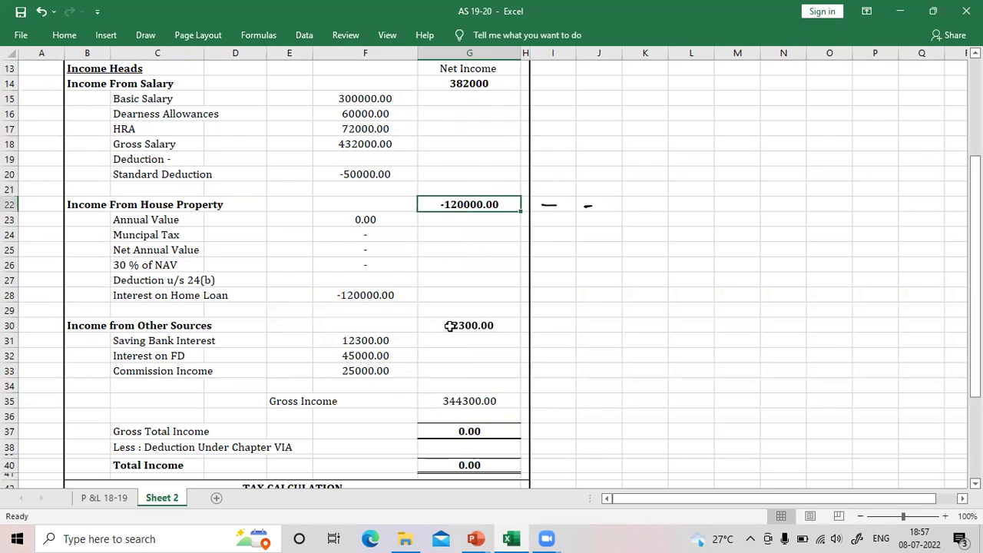
pyautogui.click(449, 328)
pyautogui.click(450, 204)
# Delete the extra Gross Income row 35 and the blank row directly beneath it
pyautogui.click(444, 395)
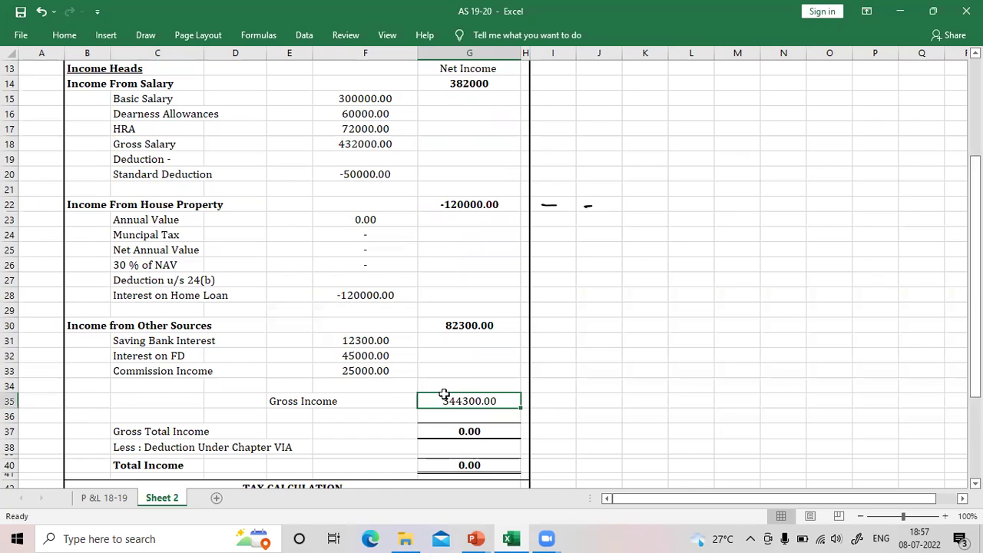
pyautogui.hotkey('ctrl', 'b')
pyautogui.click(11, 401)
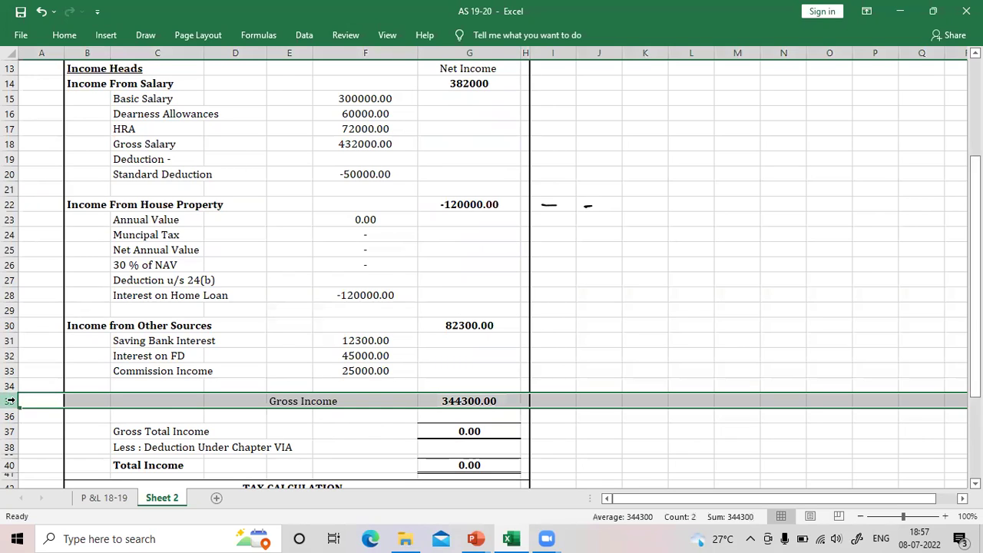
pyautogui.hotkey('ctrl', '-')
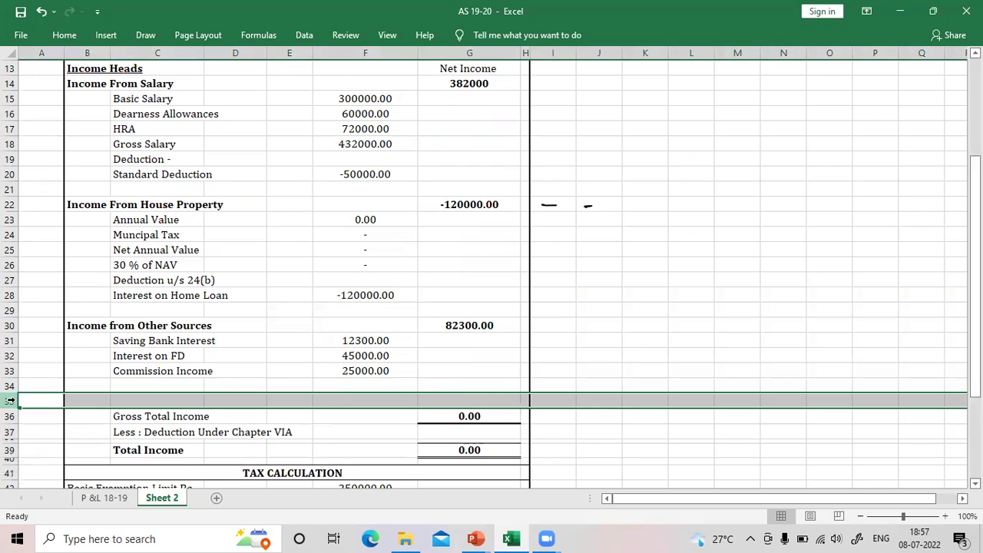
pyautogui.hotkey('ctrl', '-')
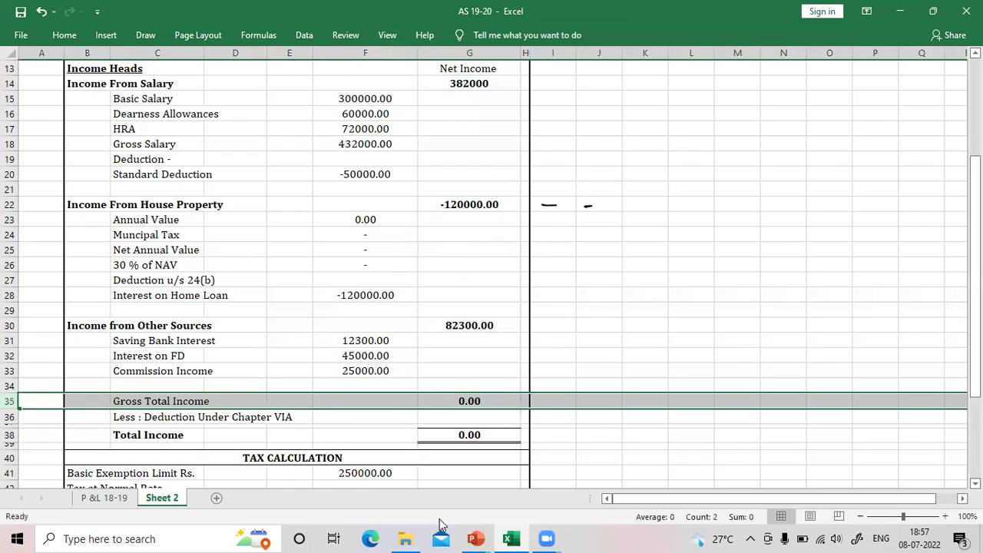
# Enter the formula =SUM(G14:G34) in G35 for the Gross Total Income
pyautogui.click(437, 401)
pyautogui.write('=sum')
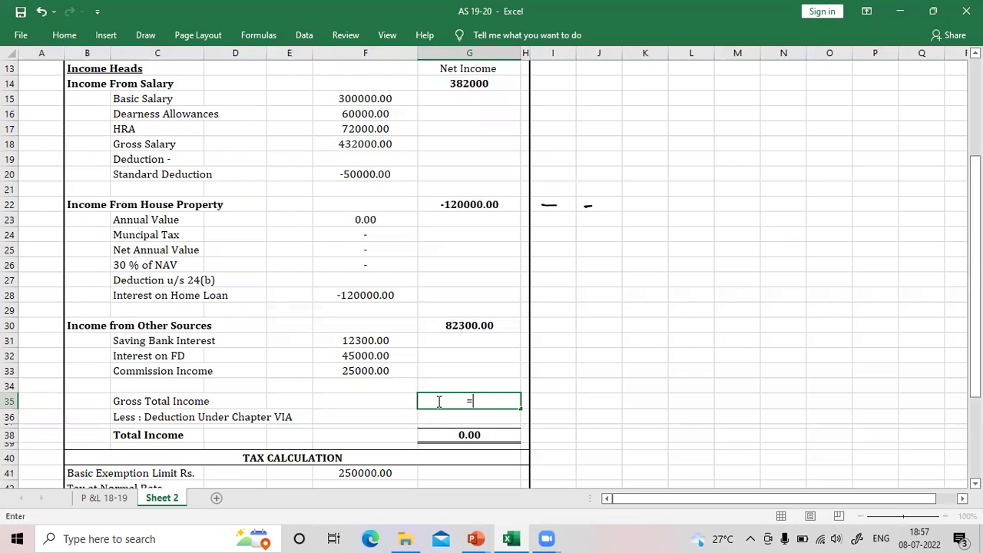
pyautogui.press('Tab')
pyautogui.press('Up')
pyautogui.hotkey('shift', 'Up')
pyautogui.hotkey('shift', 'Up')
pyautogui.hotkey('shift', 'Up')
pyautogui.hotkey('shift', 'Up')
pyautogui.hotkey('shift', 'Up')
pyautogui.hotkey('shift', 'Up')
pyautogui.hotkey('shift', 'Up')
pyautogui.hotkey('shift', 'Up')
pyautogui.hotkey('shift', 'Up')
pyautogui.hotkey('shift', 'Up')
pyautogui.hotkey('shift', 'Up')
pyautogui.hotkey('shift', 'Up')
pyautogui.hotkey('shift', 'Up')
pyautogui.hotkey('shift', 'Up')
pyautogui.hotkey('shift', 'Up')
pyautogui.hotkey('shift', 'Up')
pyautogui.hotkey('shift', 'Up')
pyautogui.hotkey('shift', 'Up')
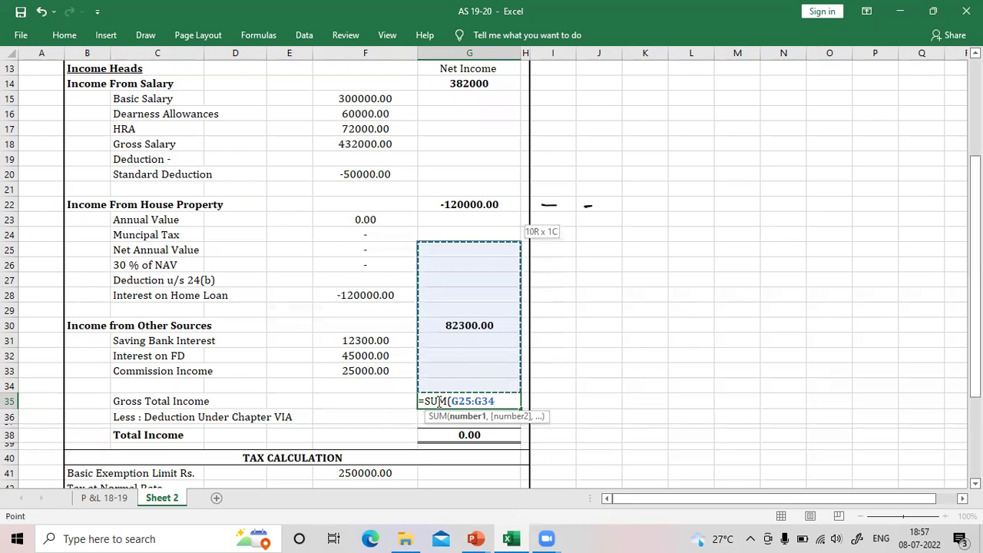
pyautogui.hotkey('shift', 'Up')
pyautogui.hotkey('shift', 'Up')
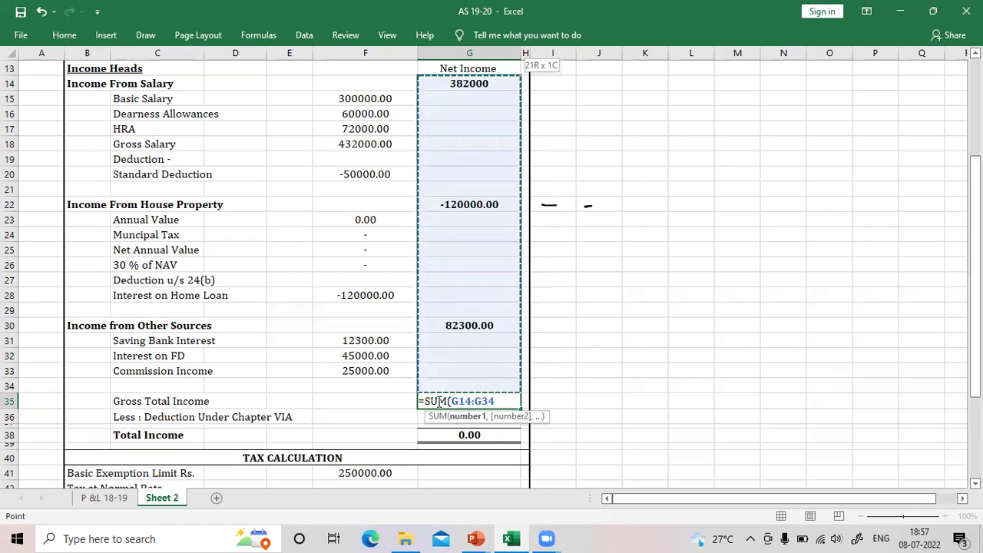
pyautogui.press('Return')
pyautogui.click(438, 401)
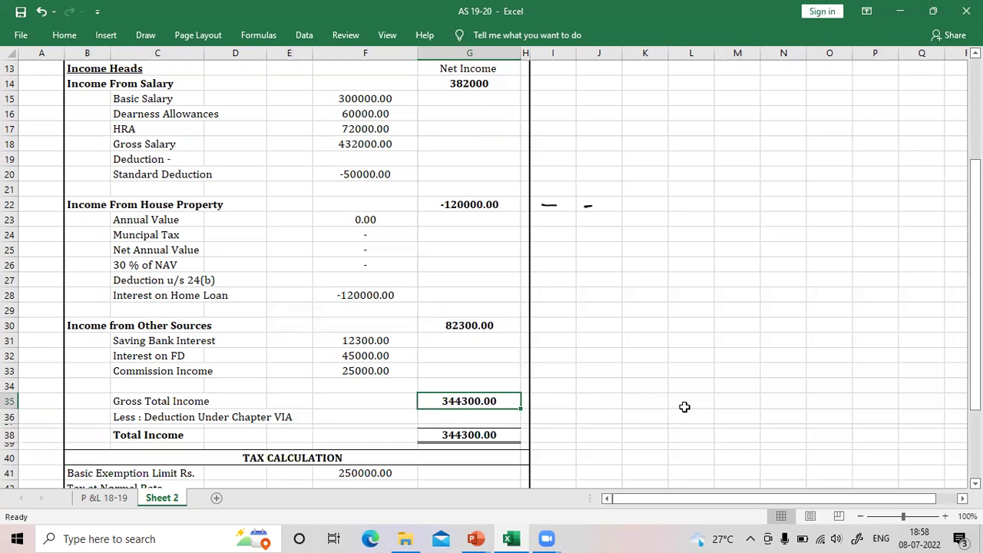
# Enter the heading "Deduction u/s 80c to 80 U" in B51, below the tax calculation
pyautogui.scroll(-2, 599, 405)
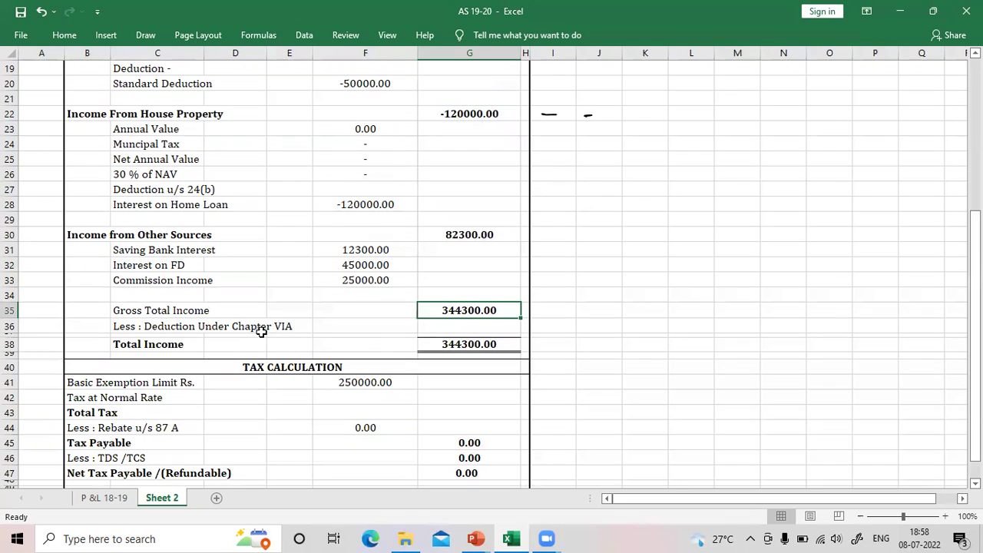
pyautogui.scroll(-4, 365, 337)
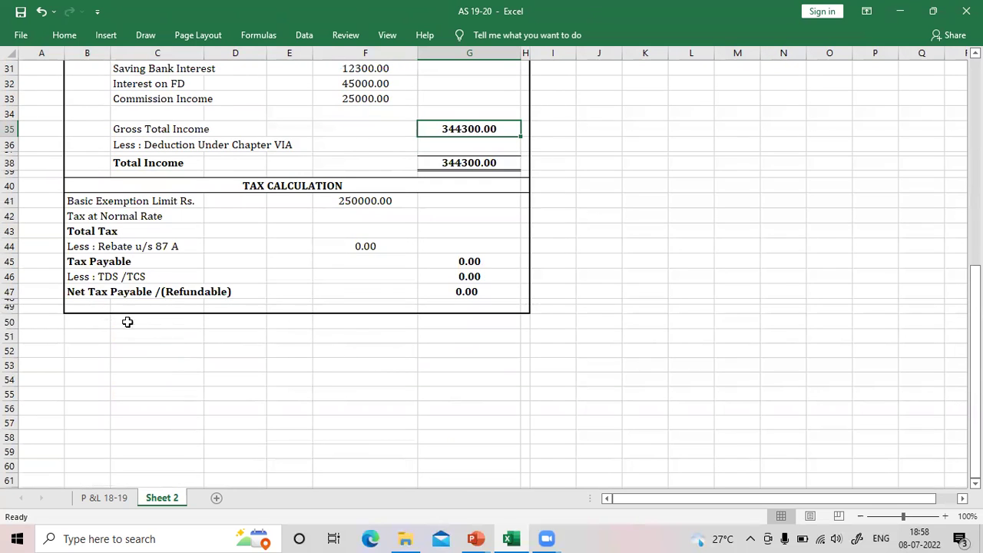
pyautogui.click(83, 337)
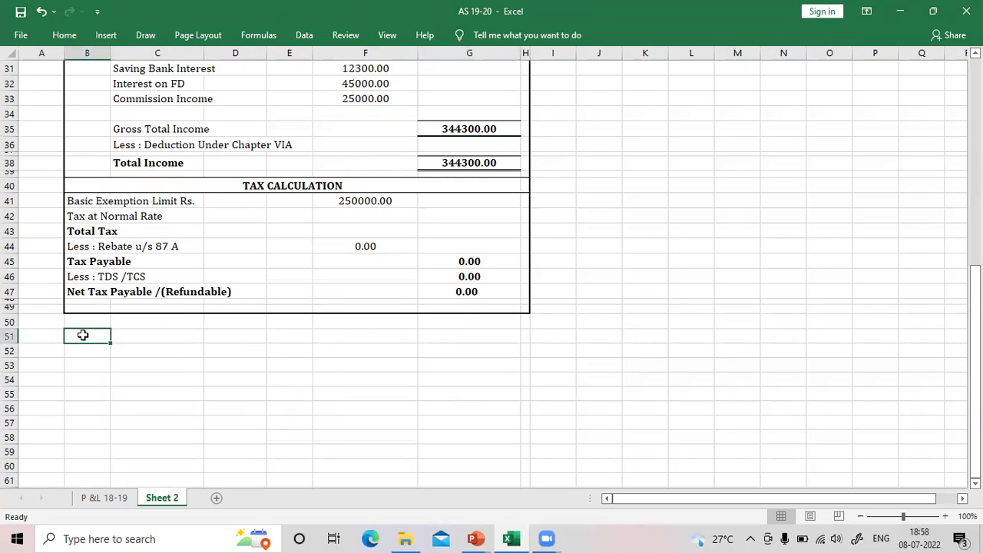
pyautogui.write('Deducti')
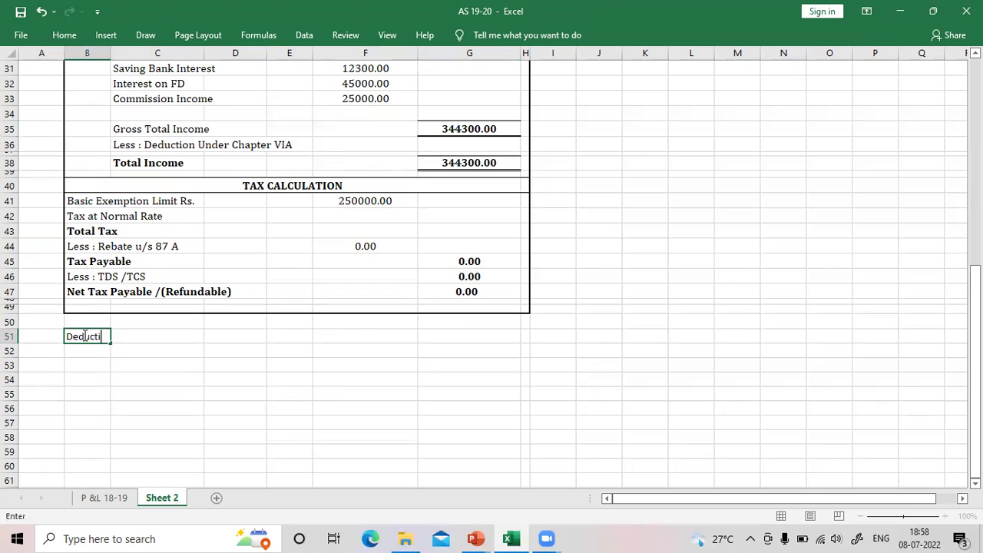
pyautogui.write('on u/s 80c to 80 U')
pyautogui.press('Tab')
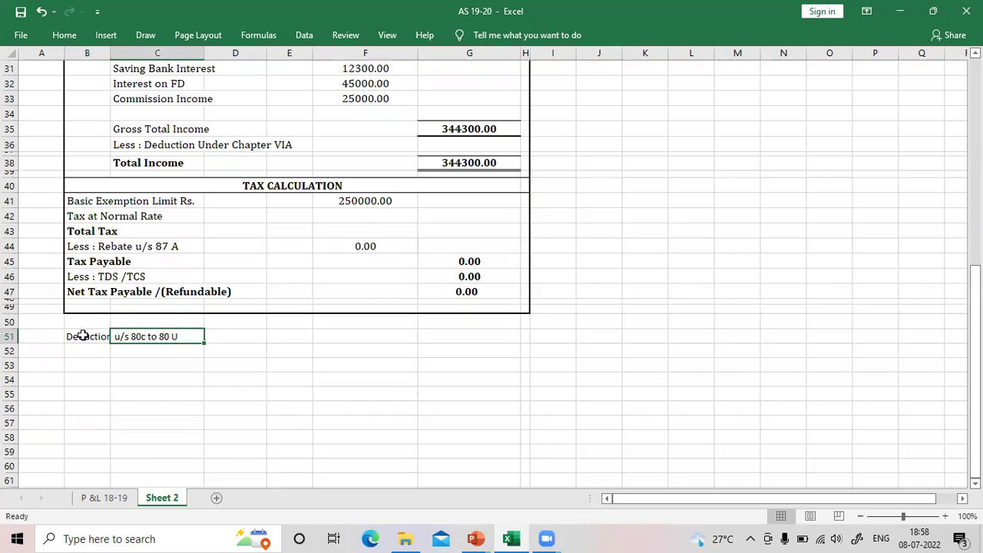
# Set the font of B51:H60 to Cambria and increase its size by one step
pyautogui.click(83, 335)
pyautogui.hotkey('shift', 'Right')
pyautogui.hotkey('shift', 'Right')
pyautogui.hotkey('shift', 'Right')
pyautogui.hotkey('shift', 'Right')
pyautogui.hotkey('shift', 'Right')
pyautogui.hotkey('shift', 'Right')
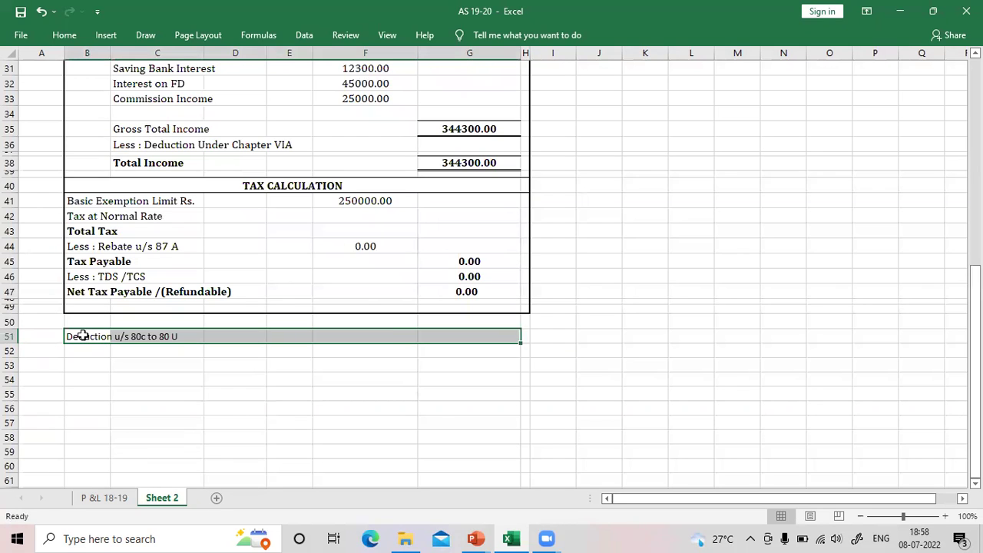
pyautogui.hotkey('shift', 'Down')
pyautogui.hotkey('shift', 'Down')
pyautogui.hotkey('shift', 'Down')
pyautogui.hotkey('shift', 'Down')
pyautogui.hotkey('shift', 'Down')
pyautogui.hotkey('shift', 'Down')
pyautogui.hotkey('shift', 'Down')
pyautogui.hotkey('shift', 'Down')
pyautogui.hotkey('shift', 'Down')
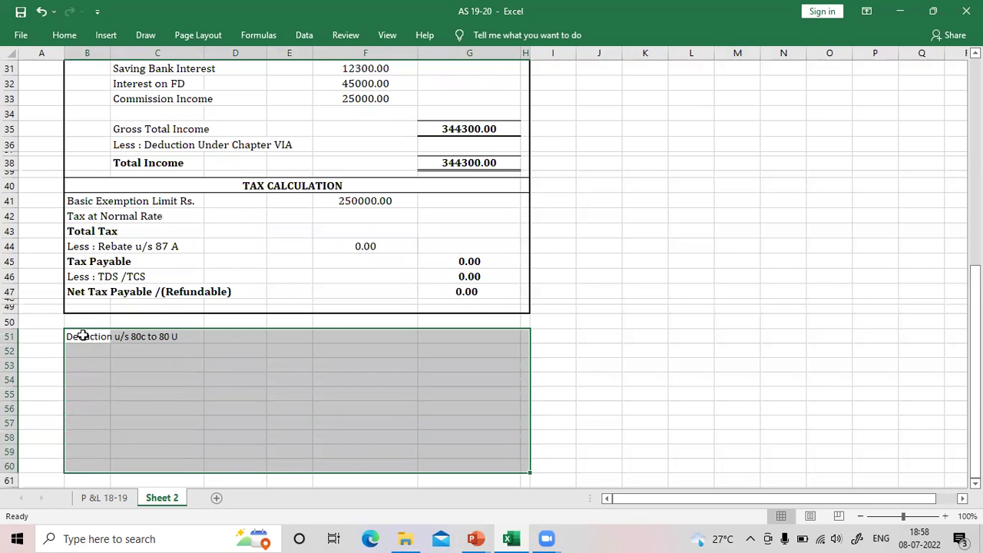
pyautogui.click(64, 34)
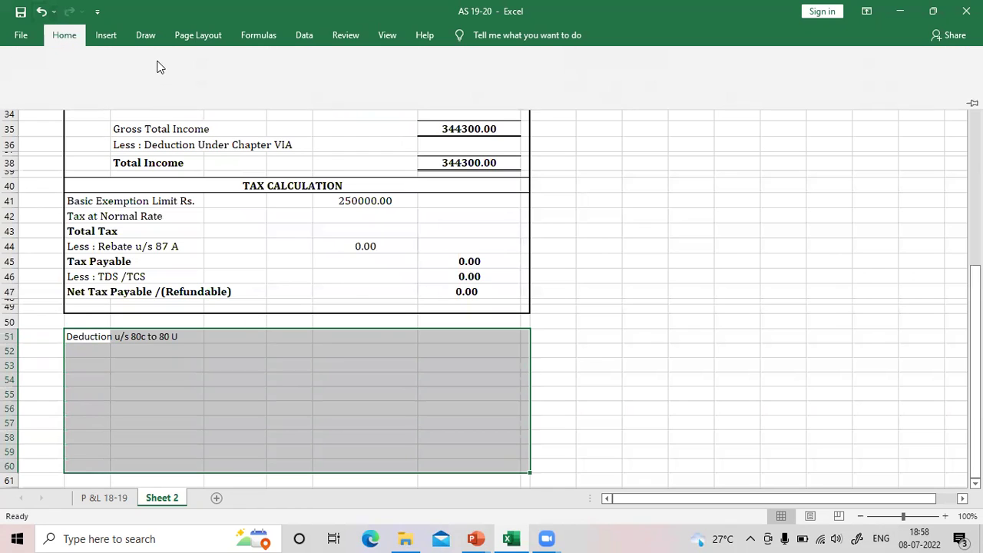
pyautogui.click(115, 62)
pyautogui.moveTo(110, 62); pyautogui.dragTo(95, 63)
pyautogui.press('Return')
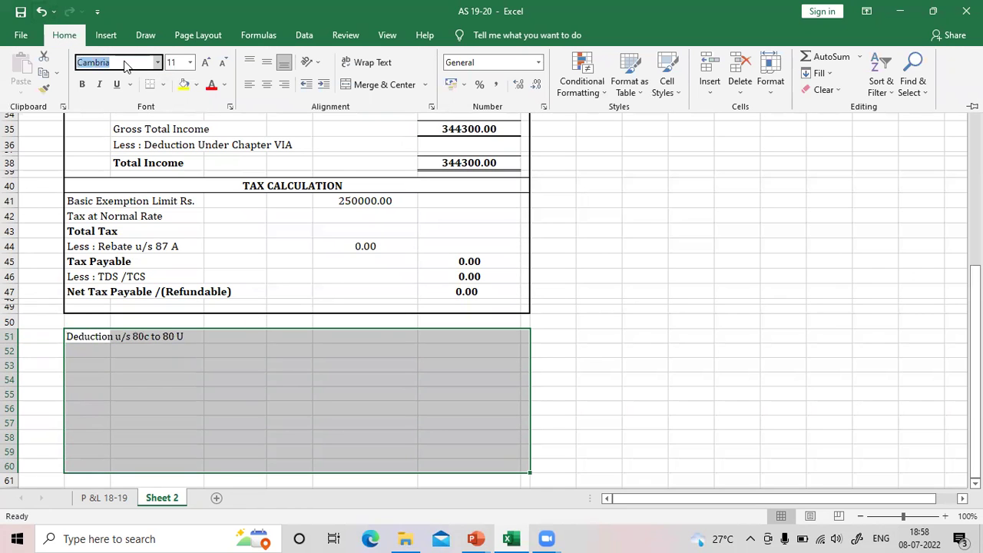
pyautogui.click(204, 63)
# Enter the deduction "Lic Paid" in C52 with the amount 23650 in F52
pyautogui.click(138, 349)
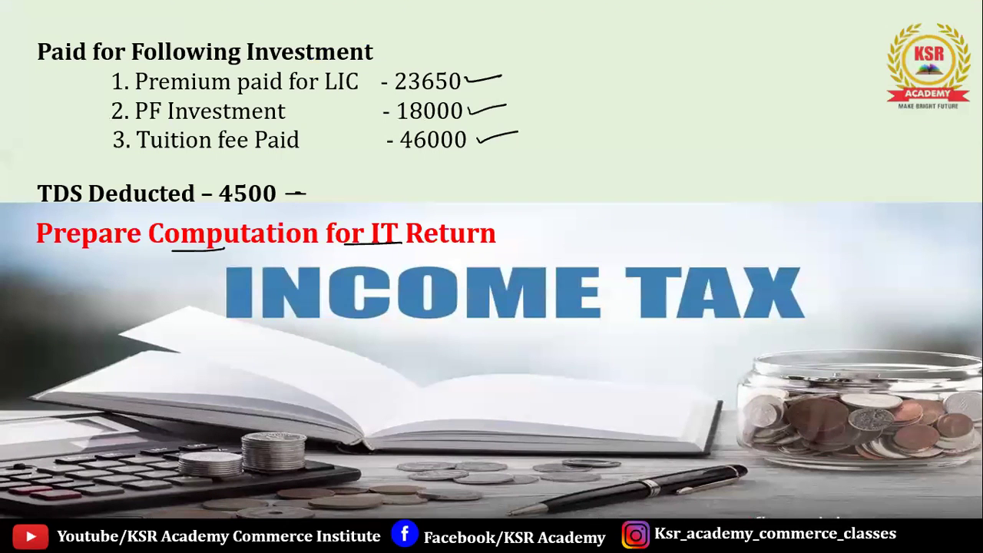
pyautogui.hotkey('alt', 'Tab')
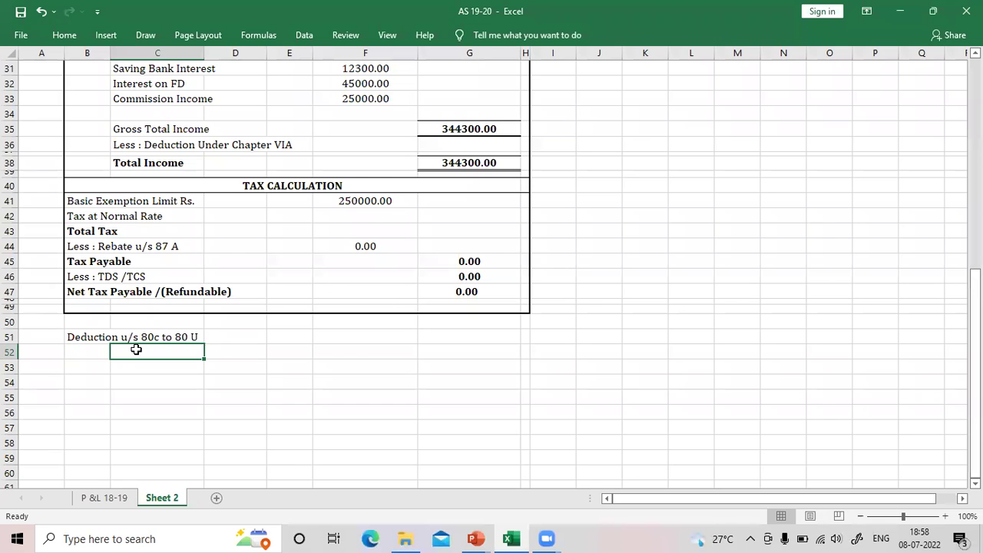
pyautogui.write('D')
pyautogui.press('BackSpace')
pyautogui.write('Ba')
pyautogui.press('BackSpace')
pyautogui.press('BackSpace')
pyautogui.write('Lic')
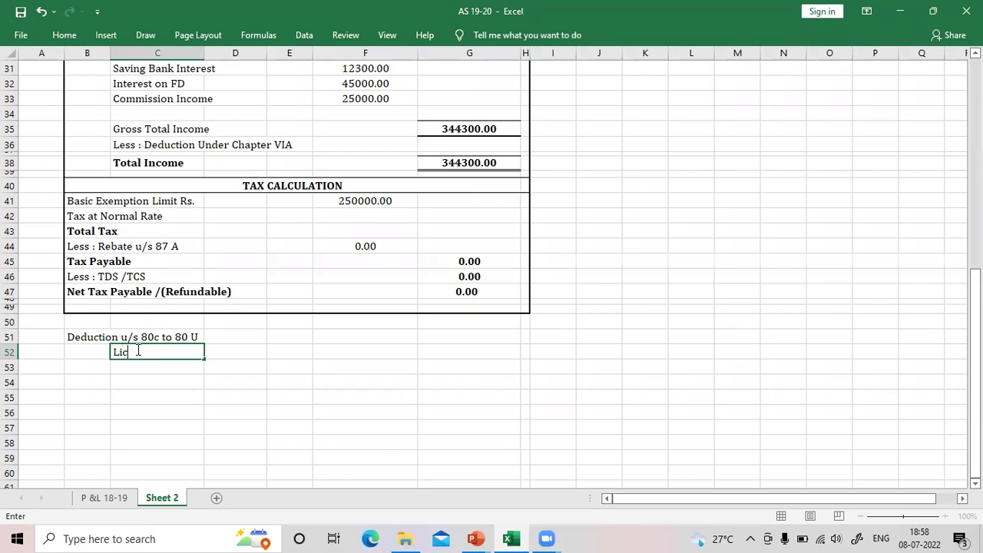
pyautogui.write(' Paid\\\\')
pyautogui.press('BackSpace')
pyautogui.press('BackSpace')
pyautogui.press('BackSpace')
pyautogui.press('BackSpace')
pyautogui.press('BackSpace')
pyautogui.write('id')
pyautogui.press('Tab')
pyautogui.press('Tab')
pyautogui.press('Tab')
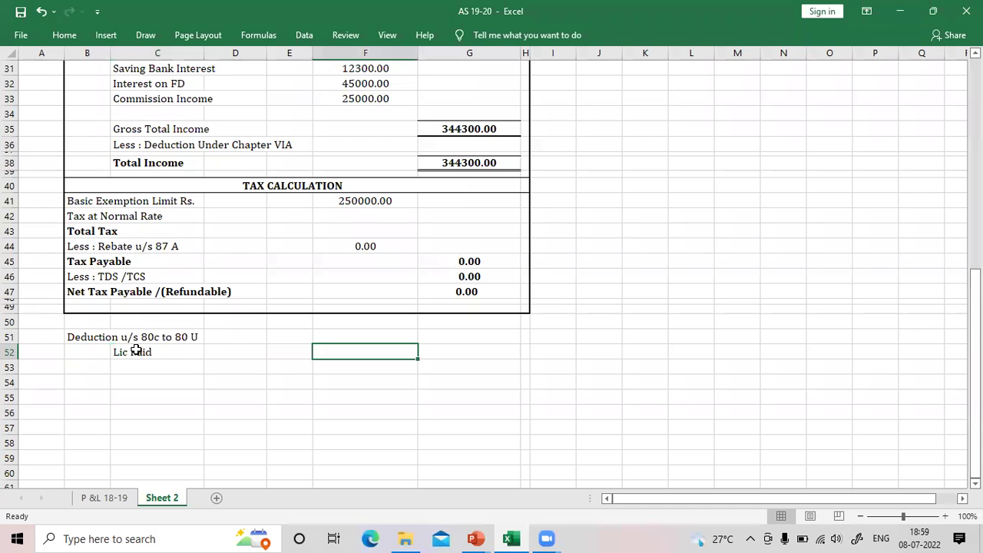
pyautogui.write('23650')
pyautogui.press('Return')
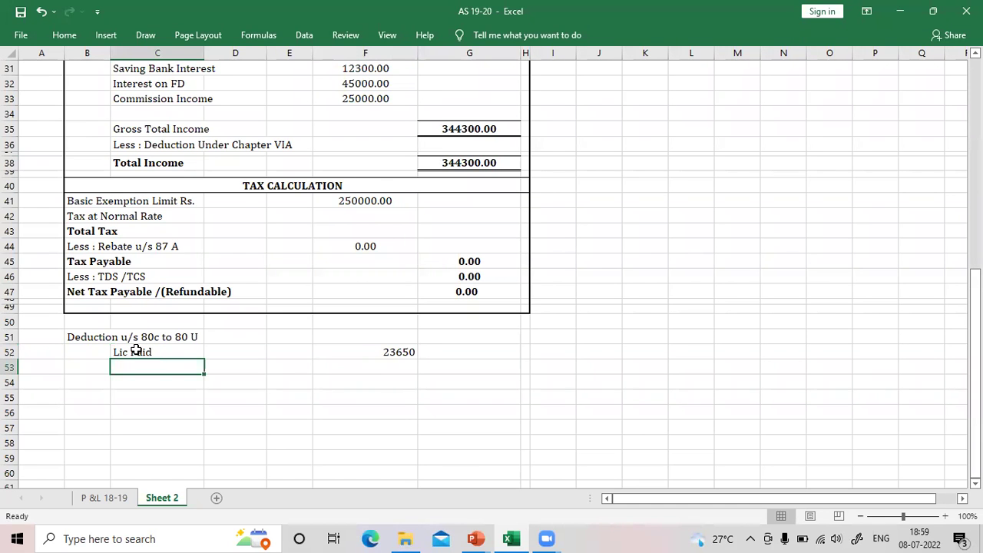
# Enter the deduction "PF" in C53 with the amount 18000 in F53
pyautogui.write('PF')
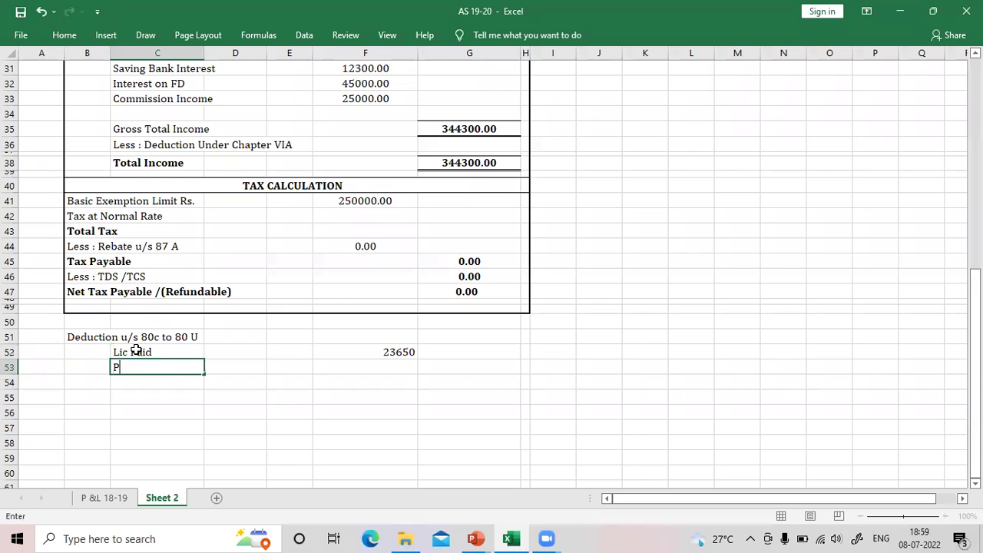
pyautogui.press('Tab')
pyautogui.press('Tab')
pyautogui.press('Tab')
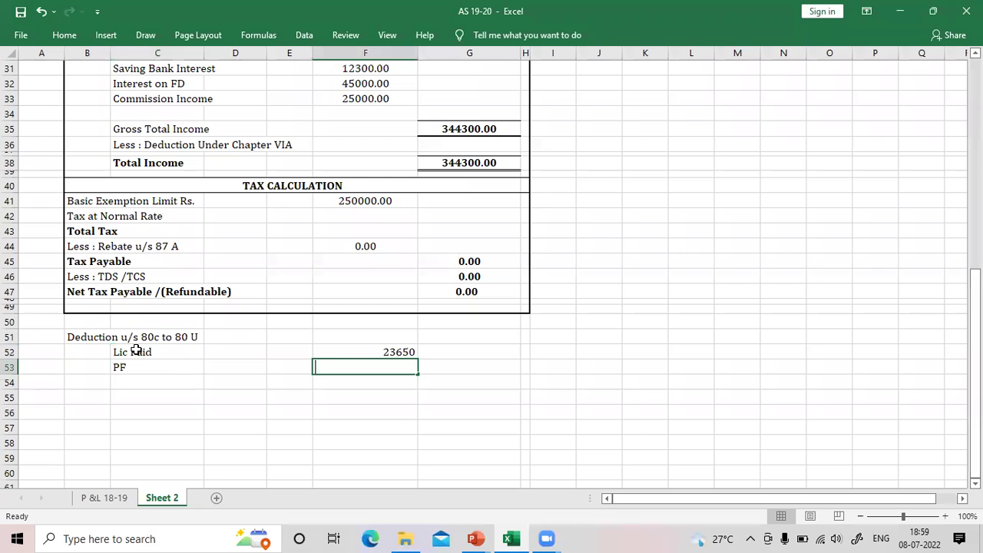
pyautogui.write('18000')
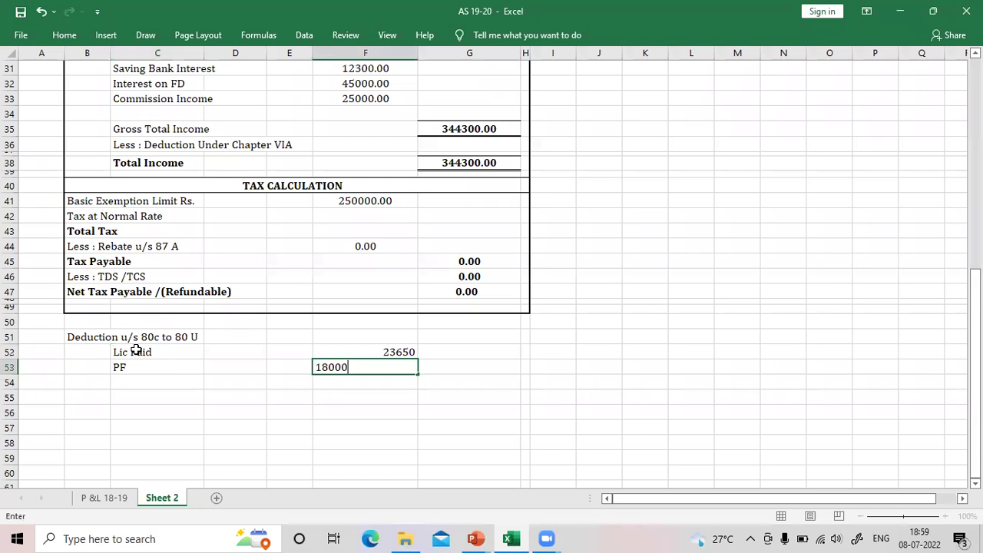
pyautogui.press('Return')
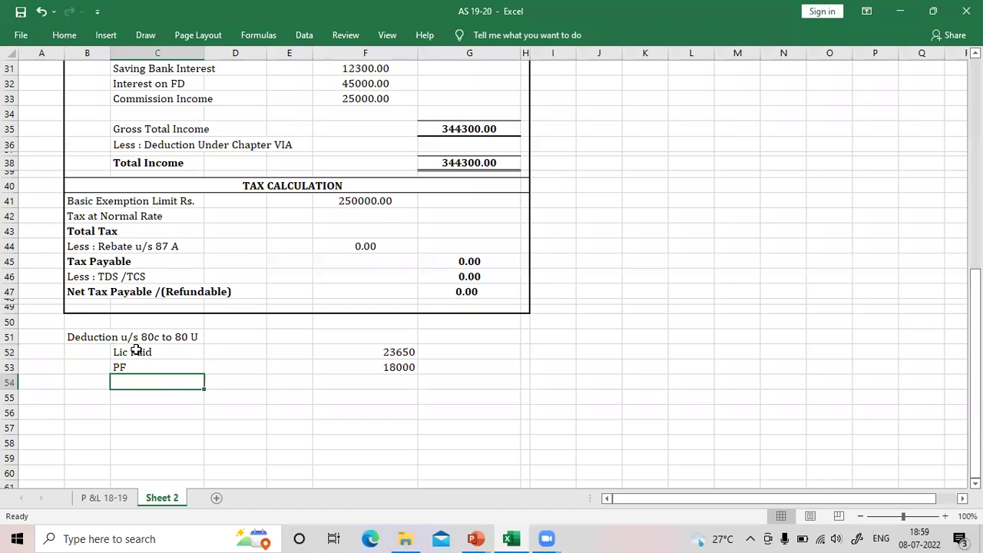
# Enter the deduction "Tuition Fees Paid" in C54 with the amount 46000 in F54
pyautogui.write('Tutio')
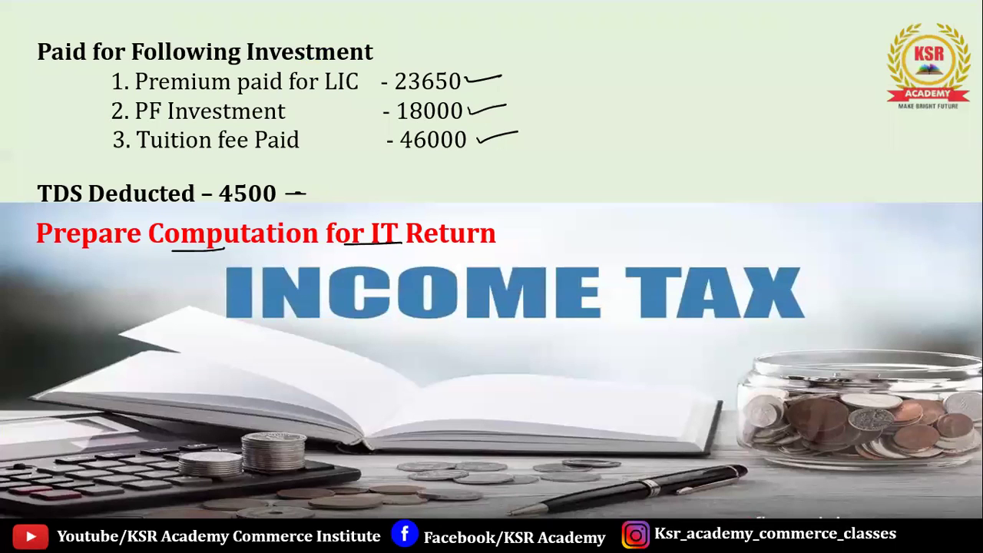
pyautogui.press('BackSpace')
pyautogui.press('BackSpace')
pyautogui.press('BackSpace')
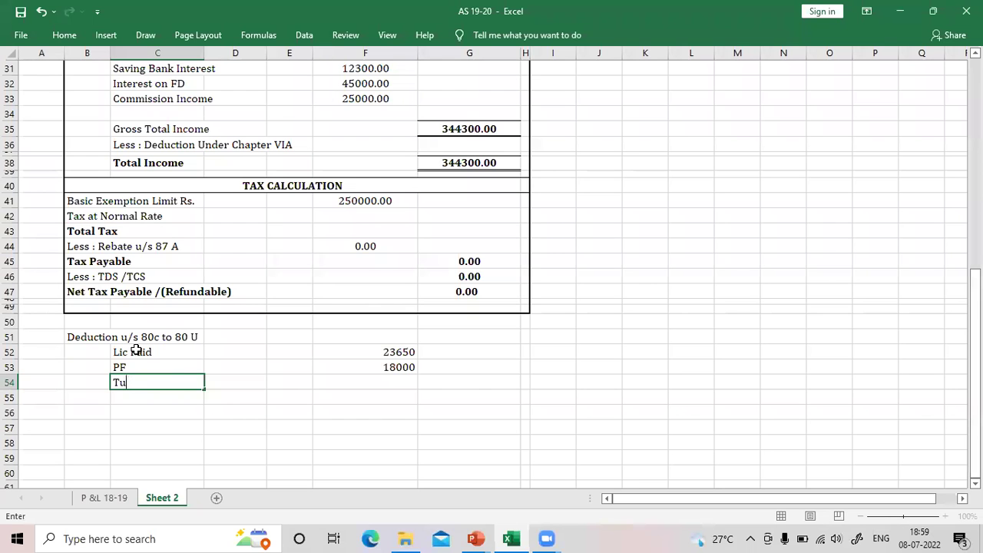
pyautogui.write('ition Fees Paid')
pyautogui.press('Tab')
pyautogui.press('Tab')
pyautogui.press('Tab')
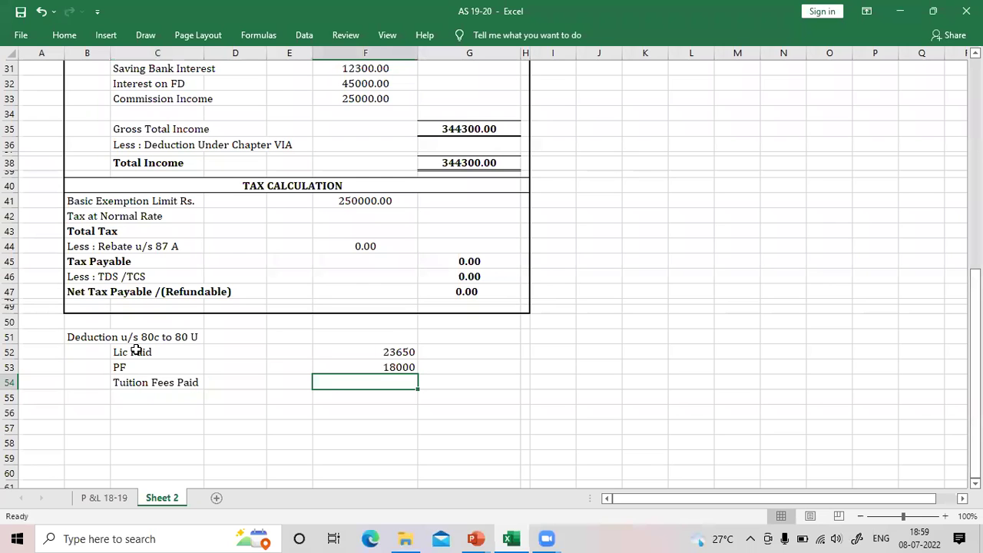
pyautogui.write('46000')
pyautogui.hotkey('ctrl', 'Return')
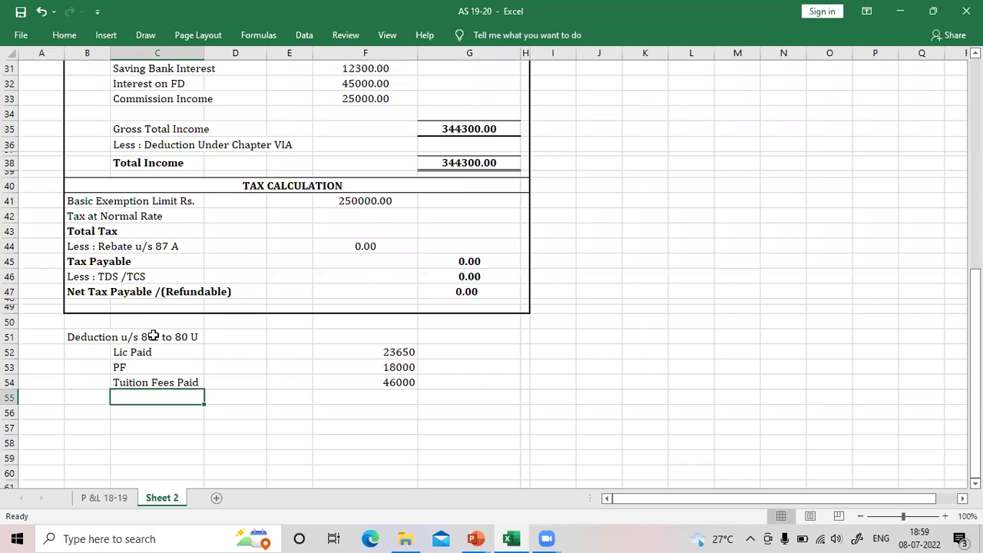
# Make the "Deduction u/s 24(b)" label in C27 bold
pyautogui.scroll(3, 156, 329)
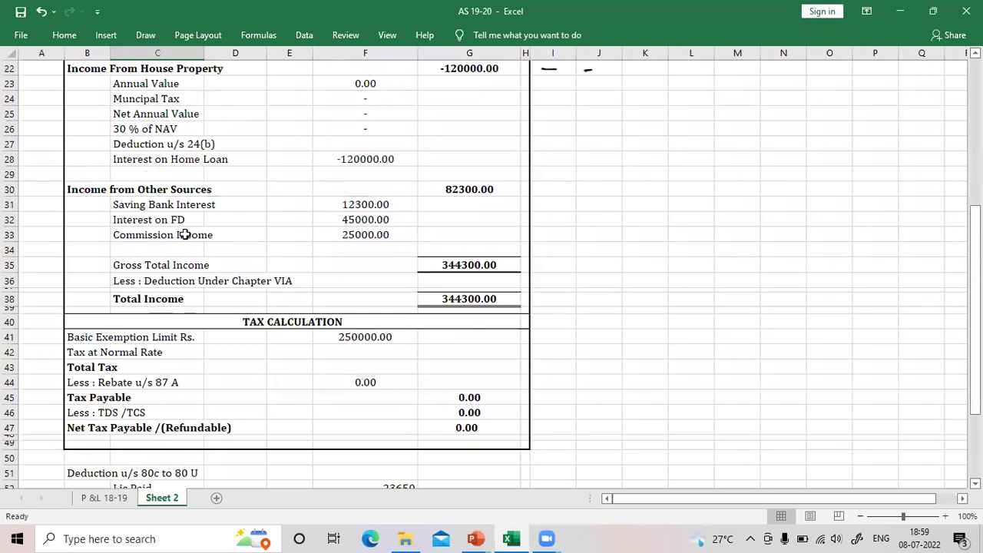
pyautogui.click(165, 142)
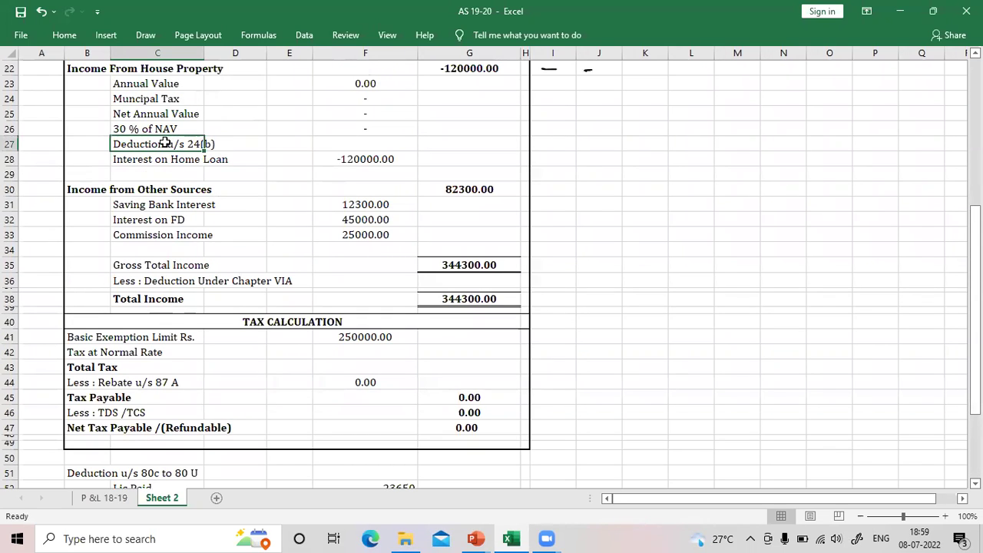
pyautogui.hotkey('ctrl', 'b')
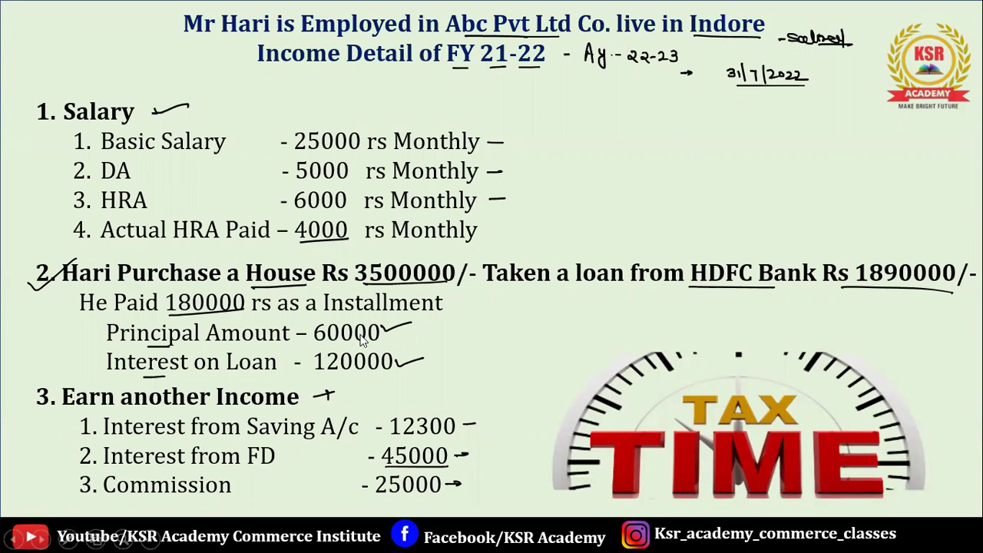
# Switch to the Excel computation sheet and enter the deduction "Home loan Principal" in C55 with the amount 60000 in F55
pyautogui.hotkey('alt', 'Tab')
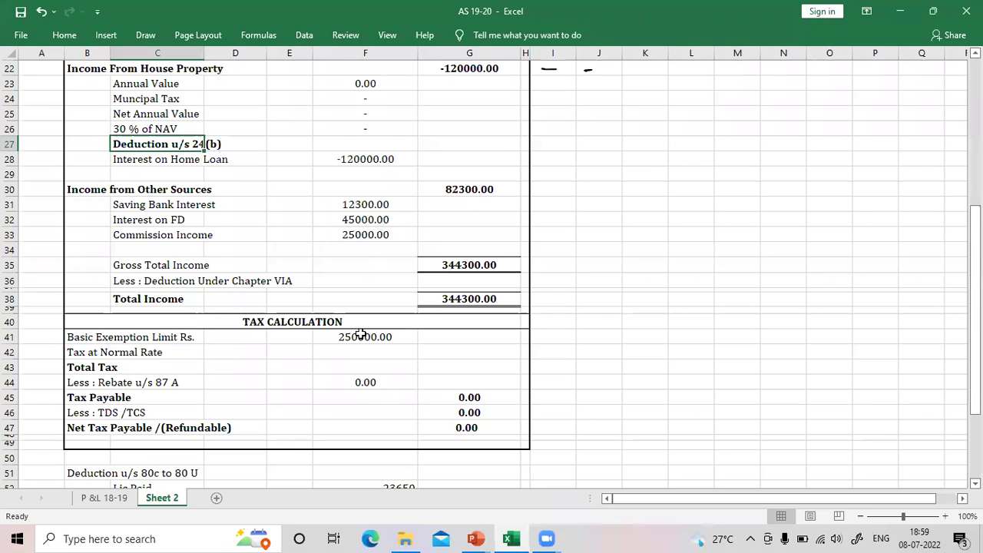
pyautogui.scroll(-4, 360, 335)
pyautogui.click(139, 357)
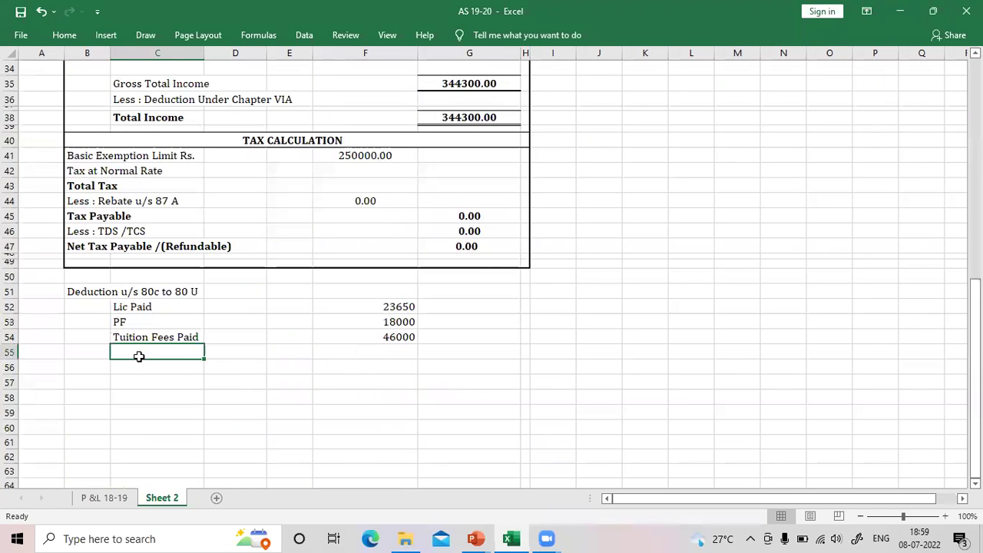
pyautogui.write('Home loan Principal')
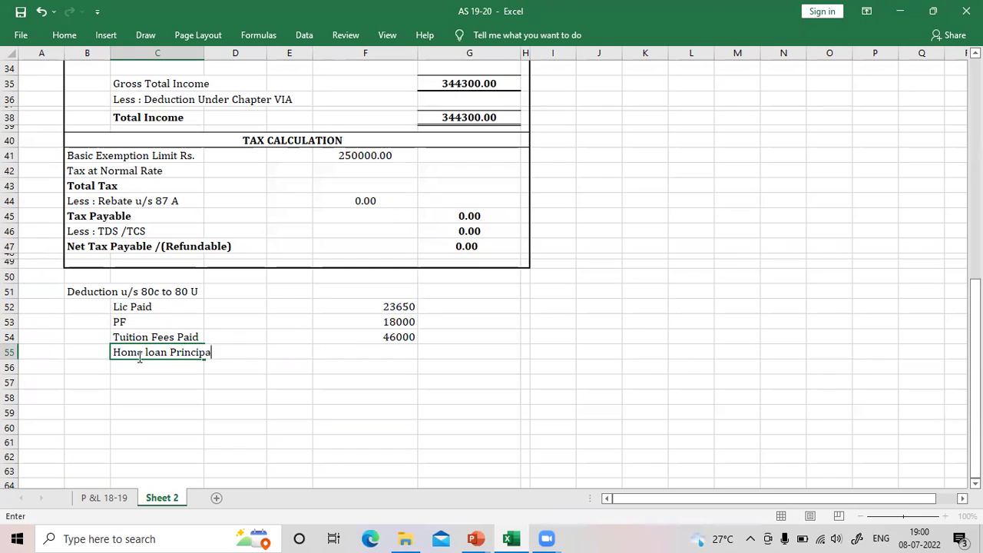
pyautogui.press('Return')
pyautogui.press('Up')
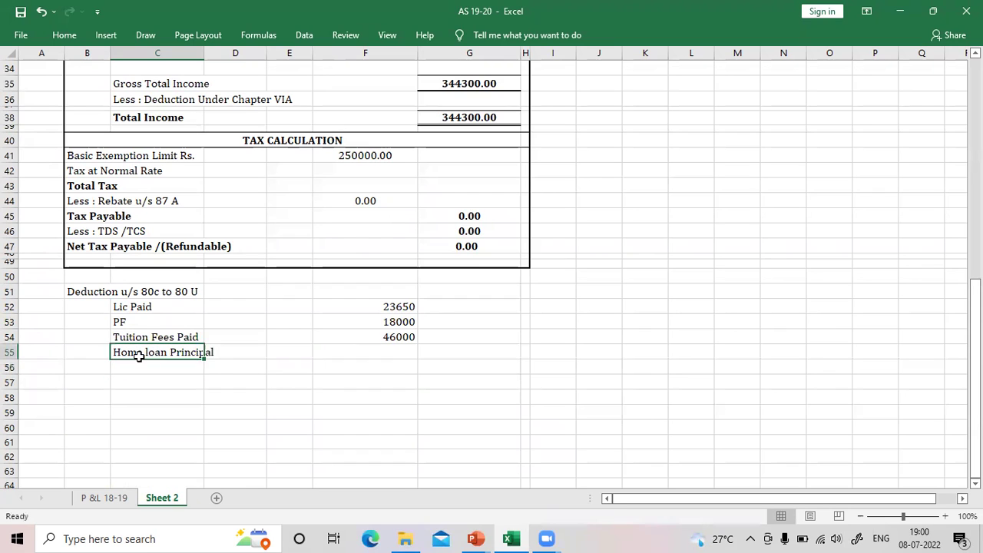
pyautogui.press('Right')
pyautogui.press('Right')
pyautogui.press('Right')
pyautogui.write('60000')
pyautogui.press('Return')
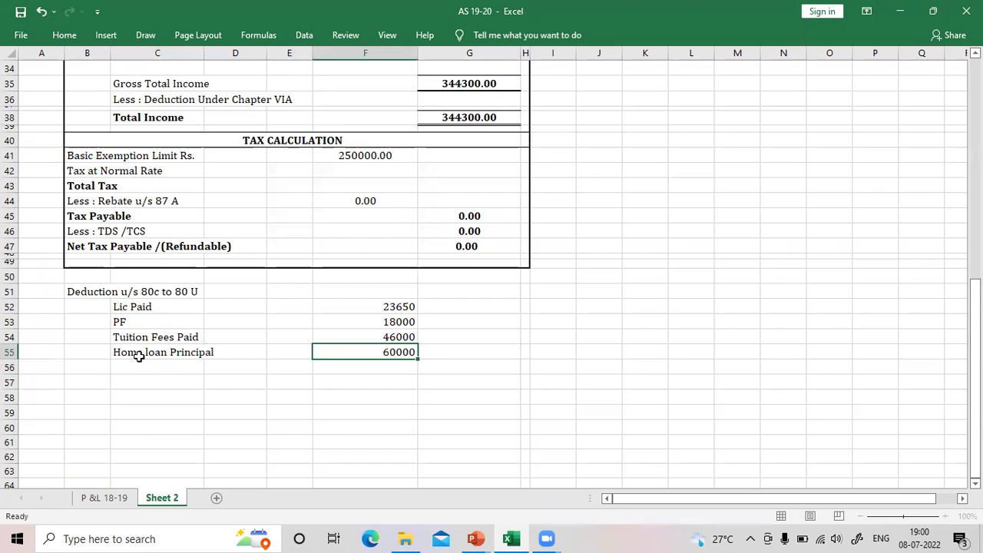
# Total the 80C deduction amounts in F52:F55 with a SUM formula in G51
pyautogui.click(469, 293)
pyautogui.write('=SUM(')
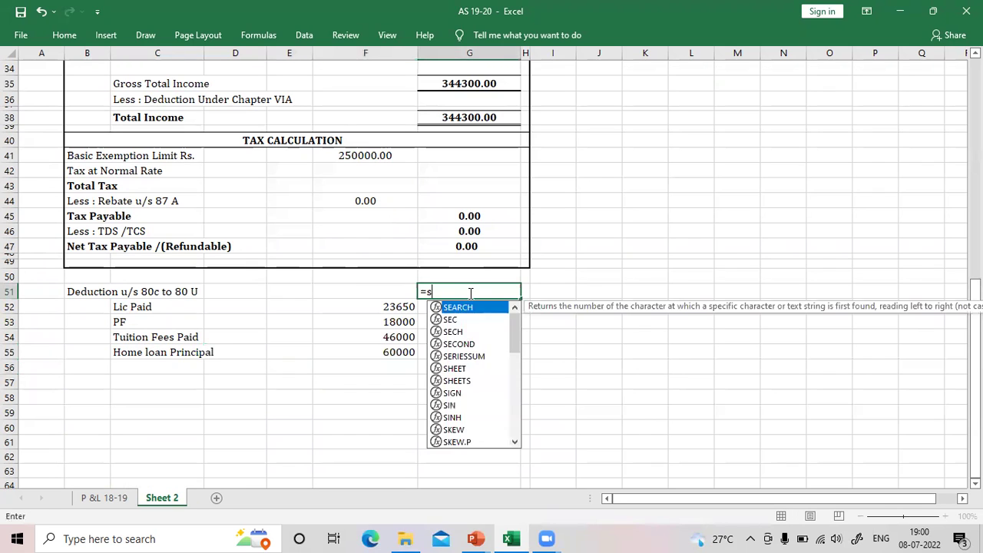
pyautogui.press('Left')
pyautogui.press('Down')
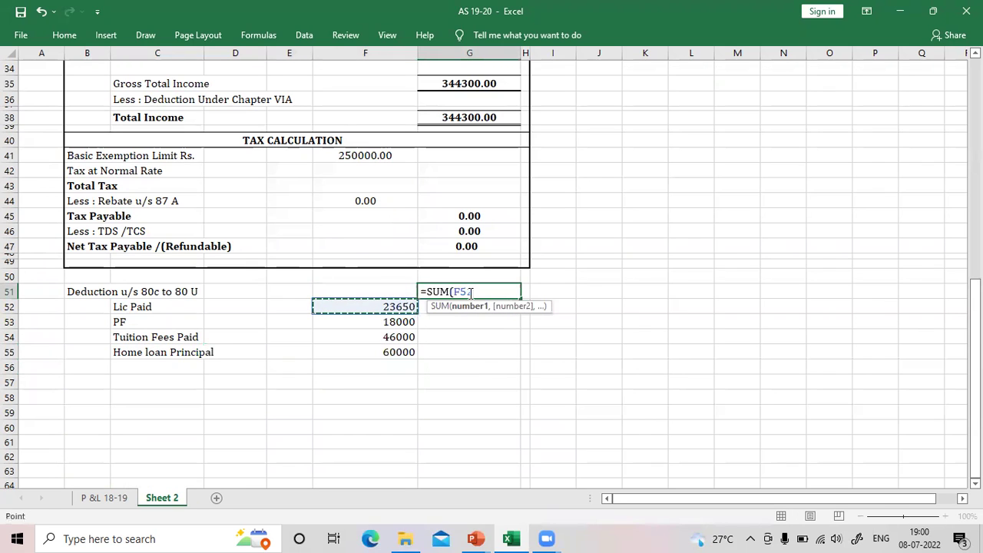
pyautogui.hotkey('shift', 'Down')
pyautogui.hotkey('shift', 'Down')
pyautogui.hotkey('shift', 'Down')
pyautogui.write(')')
pyautogui.press('Return')
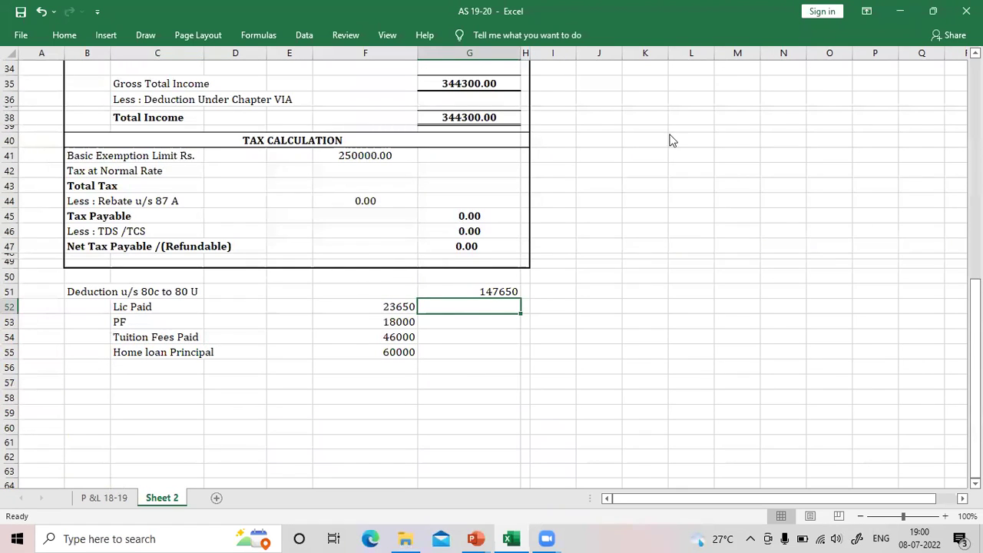
# Handwrite an underlined 150,000 annotation beside the 80C deduction total in row 51
pyautogui.moveTo(595, 292); pyautogui.dragTo(623, 295)
pyautogui.moveTo(635, 287)
pyautogui.mouseDown()
pyautogui.moveTo(676, 284)
pyautogui.moveTo(685, 296)
pyautogui.mouseUp()
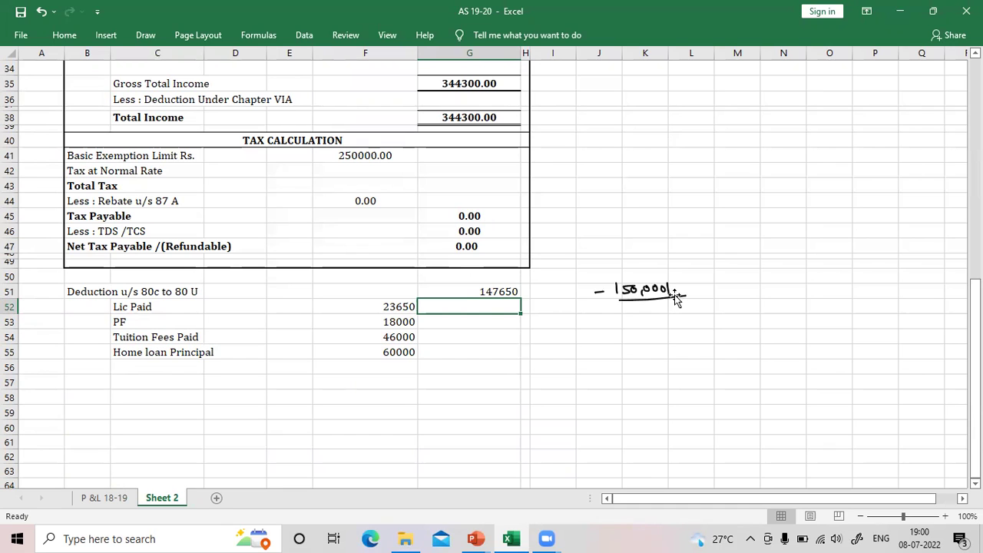
pyautogui.scroll(2, 377, 259)
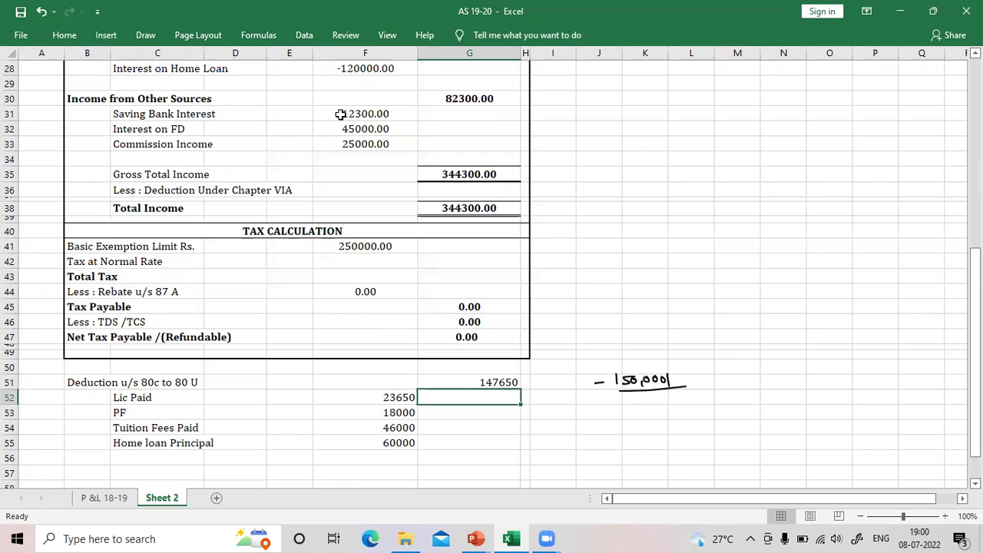
pyautogui.scroll(-2, 340, 114)
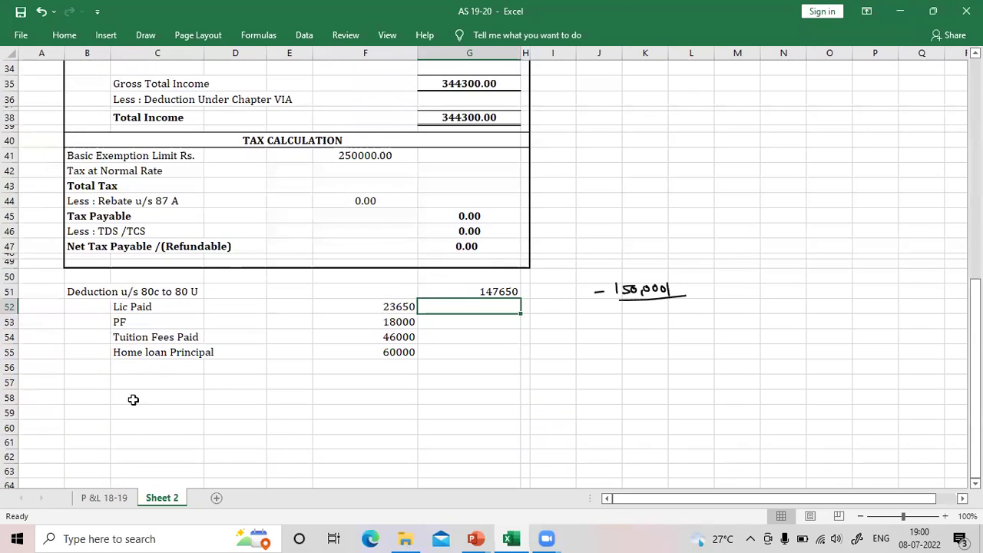
# Enter the section heading "U/s 80TTA" in B56 below the home loan principal row
pyautogui.click(78, 365)
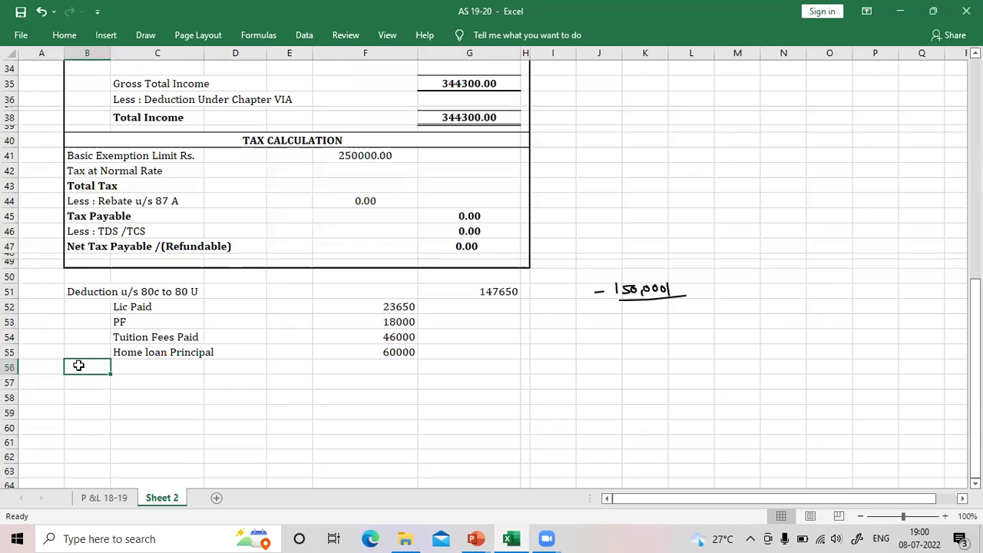
pyautogui.write('U/s')
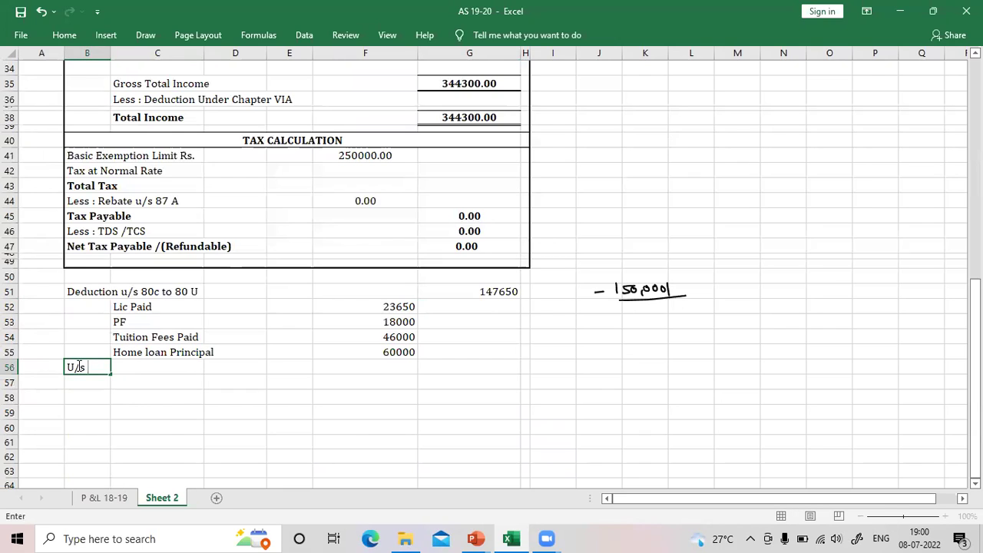
pyautogui.write(' 80TTA')
pyautogui.press('Return')
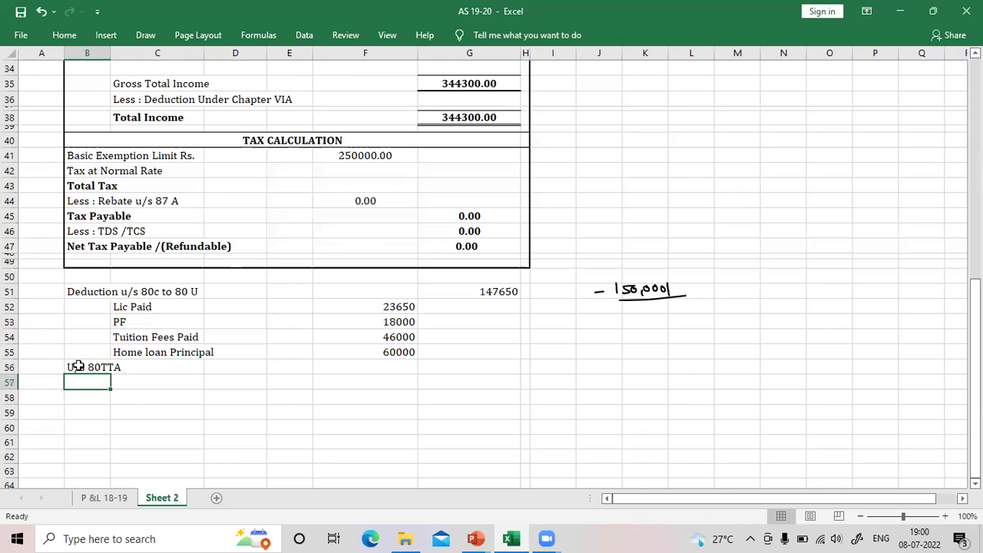
# Enter the deduction "Saving Bank Interest" in C57 with the amount 10000 in F57
pyautogui.press('Right')
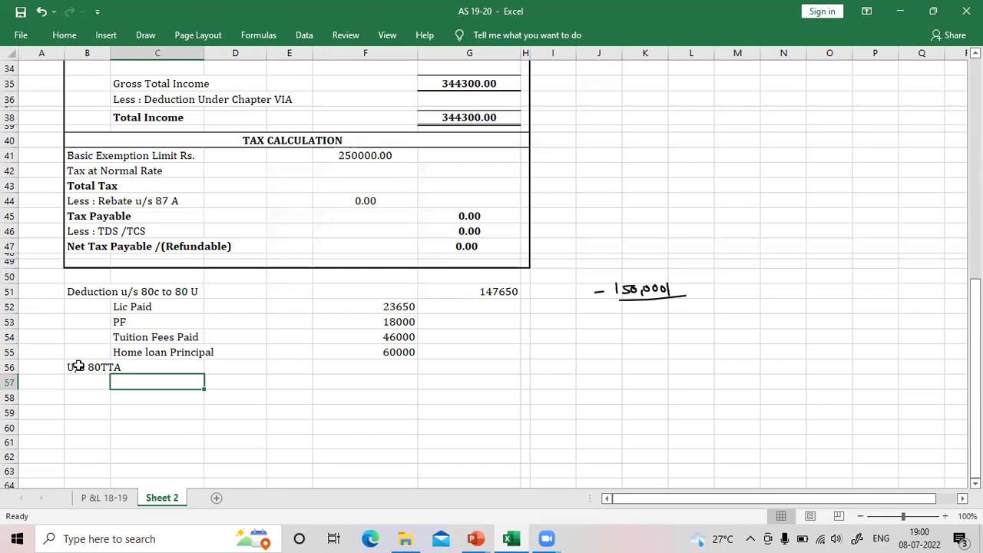
pyautogui.write('Saving Ban')
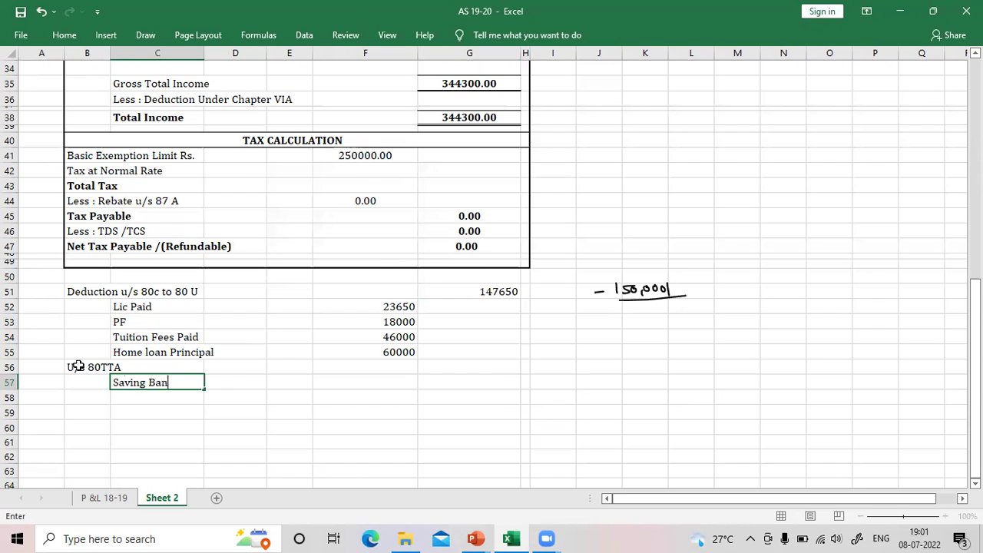
pyautogui.write('k Interest')
pyautogui.press('Right')
pyautogui.press('Right')
pyautogui.press('Right')
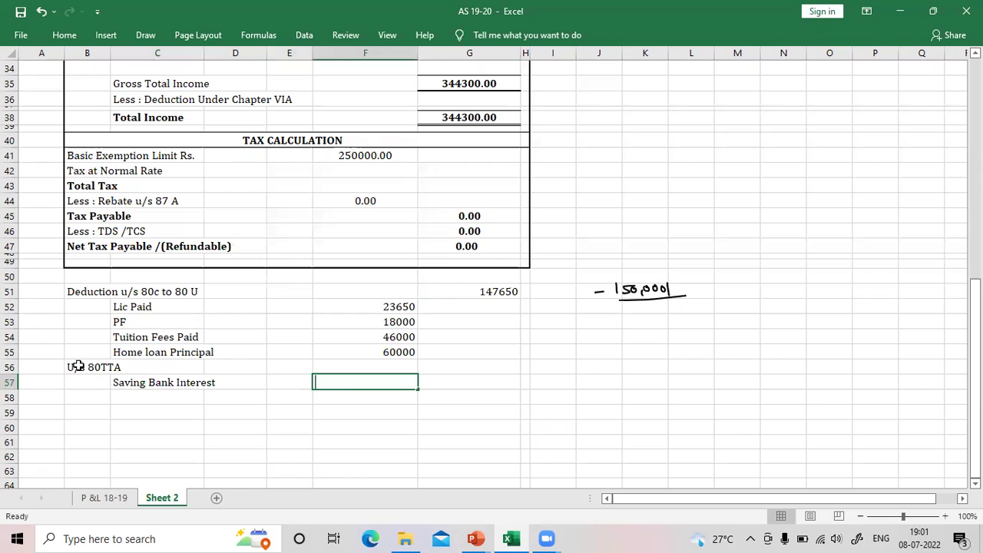
pyautogui.write('10000')
pyautogui.press('Right')
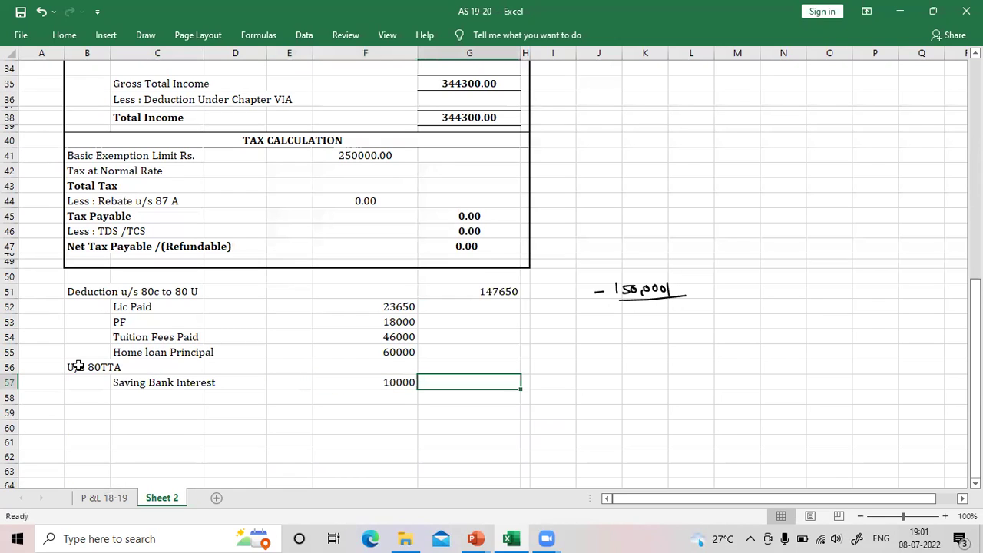
# Enter 10000 in G56 as the section amount for U/s 80TTA
pyautogui.press('Up')
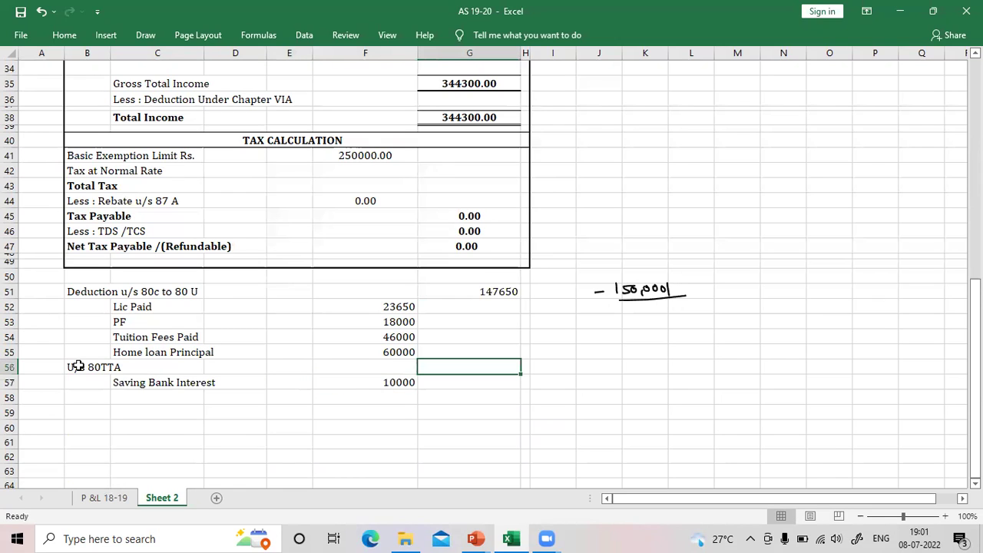
pyautogui.write('10000')
pyautogui.press('Return')
pyautogui.press('Return')
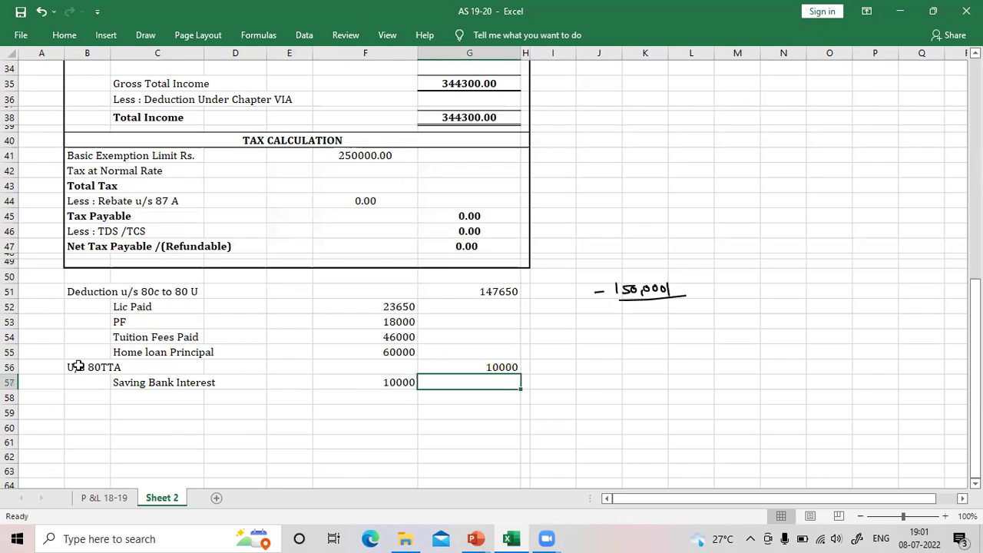
# Add up the section amounts in G51:G57 with a SUM formula in G59
pyautogui.press('Down')
pyautogui.write('=SUM(')
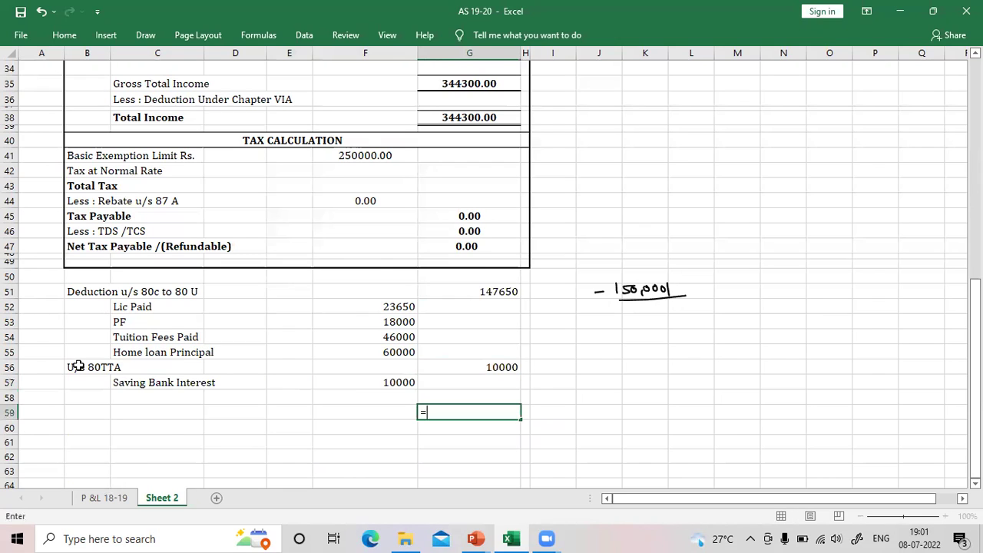
pyautogui.press('Up')
pyautogui.press('Up')
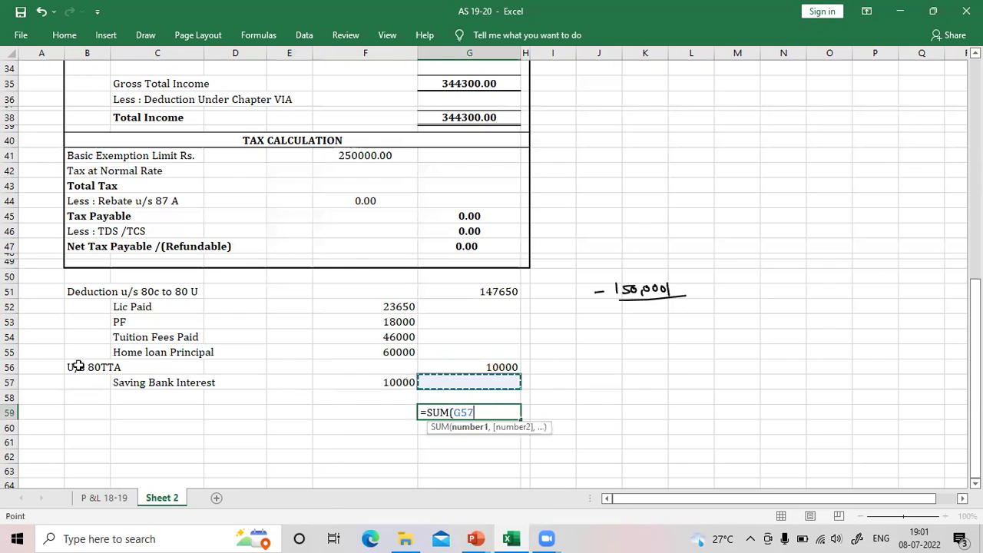
pyautogui.hotkey('shift', 'Up')
pyautogui.hotkey('shift', 'Up')
pyautogui.hotkey('shift', 'Up')
pyautogui.hotkey('shift', 'Up')
pyautogui.hotkey('shift', 'Up')
pyautogui.hotkey('shift', 'Up')
pyautogui.press('Return')
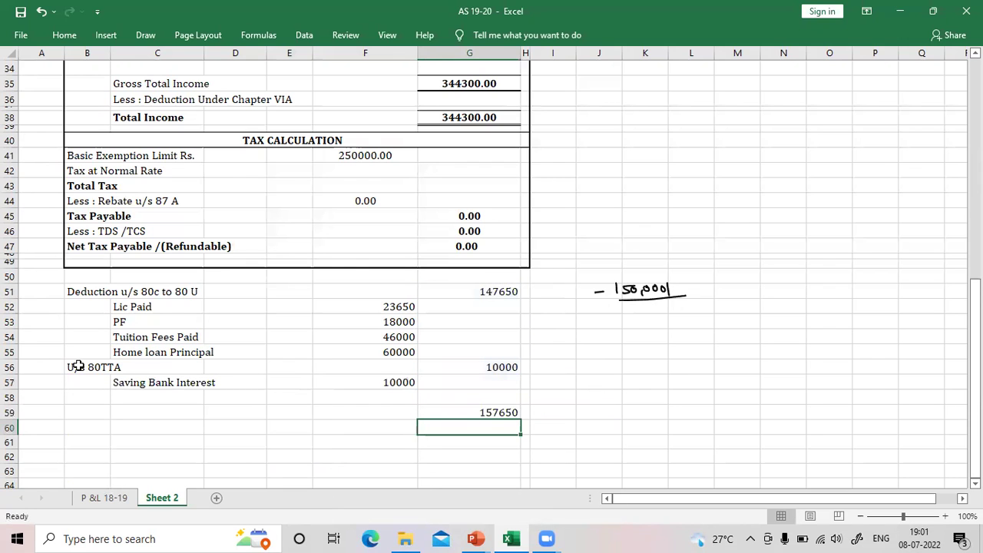
# Label the total row "Total Deduction" in C59 and make the amount in G59 bold
pyautogui.press('Up')
pyautogui.press('Left')
pyautogui.press('Left')
pyautogui.press('Left')
pyautogui.press('Left')
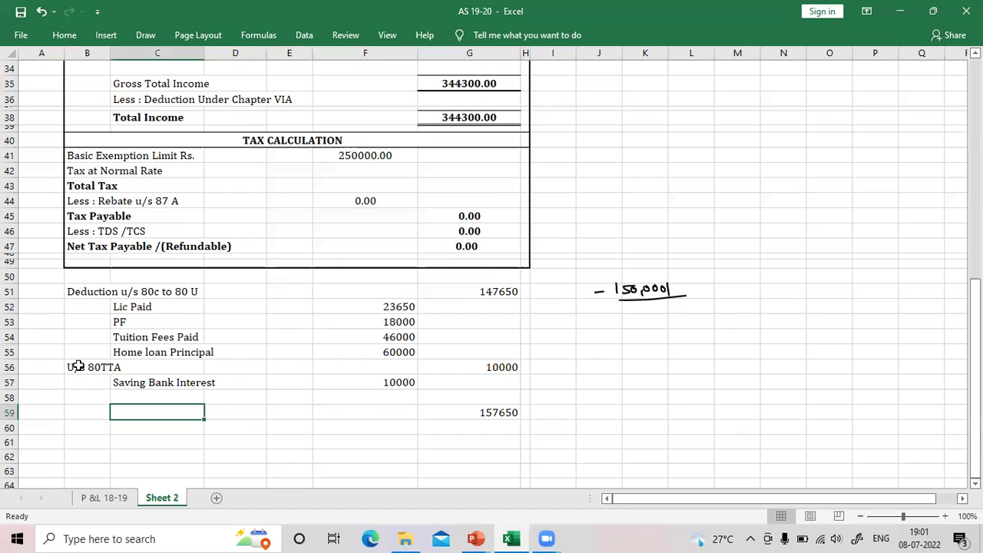
pyautogui.write('Total ')
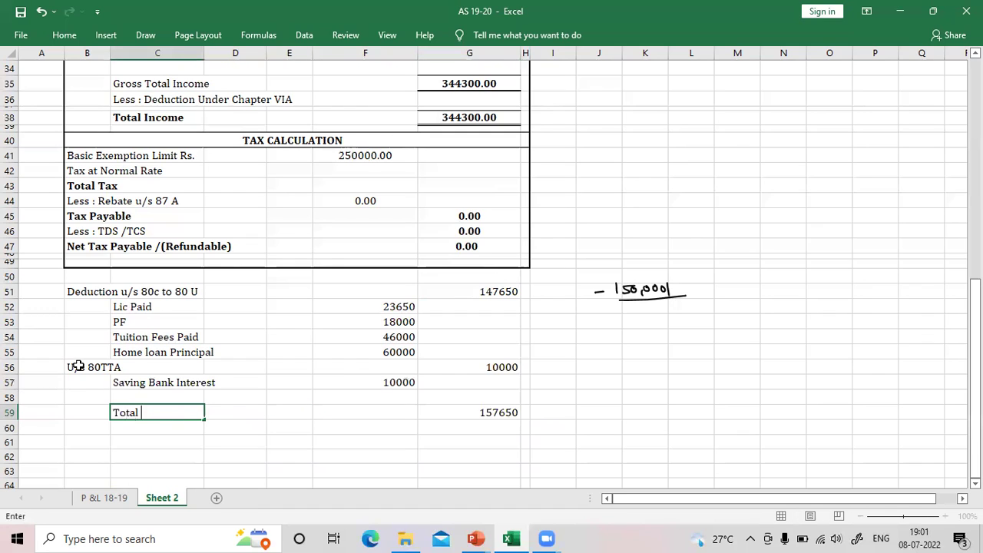
pyautogui.write('Deduction')
pyautogui.press('Right')
pyautogui.press('Right')
pyautogui.press('Right')
pyautogui.press('Right')
pyautogui.hotkey('ctrl', 'b')
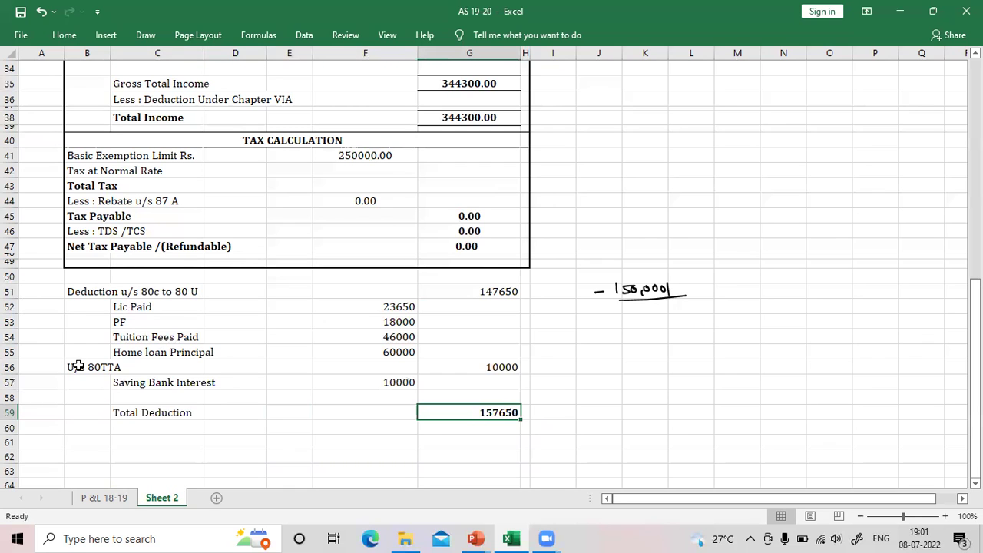
# Enter 157650 in G36 as the deduction under Chapter VIA
pyautogui.scroll(1, 72, 305)
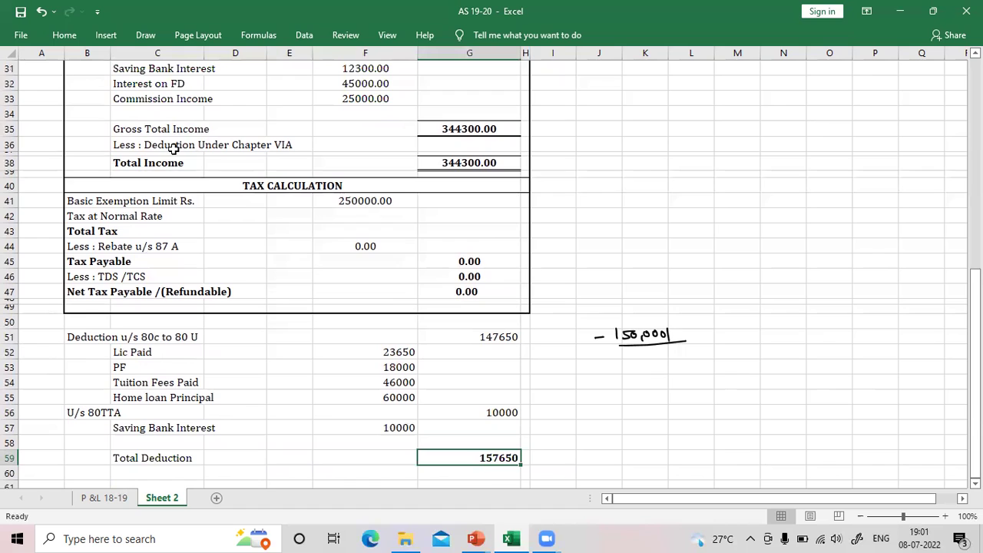
pyautogui.click(469, 145)
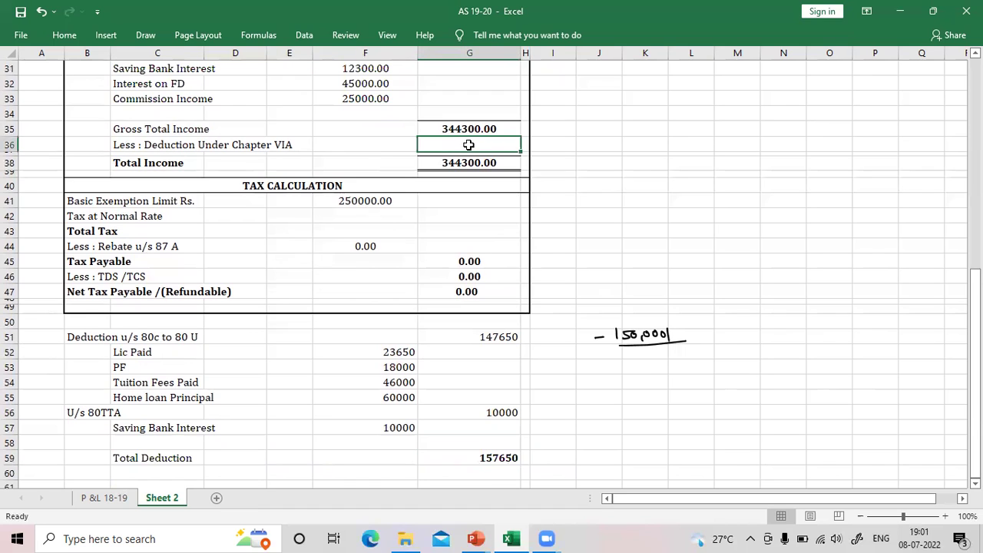
pyautogui.write('157680')
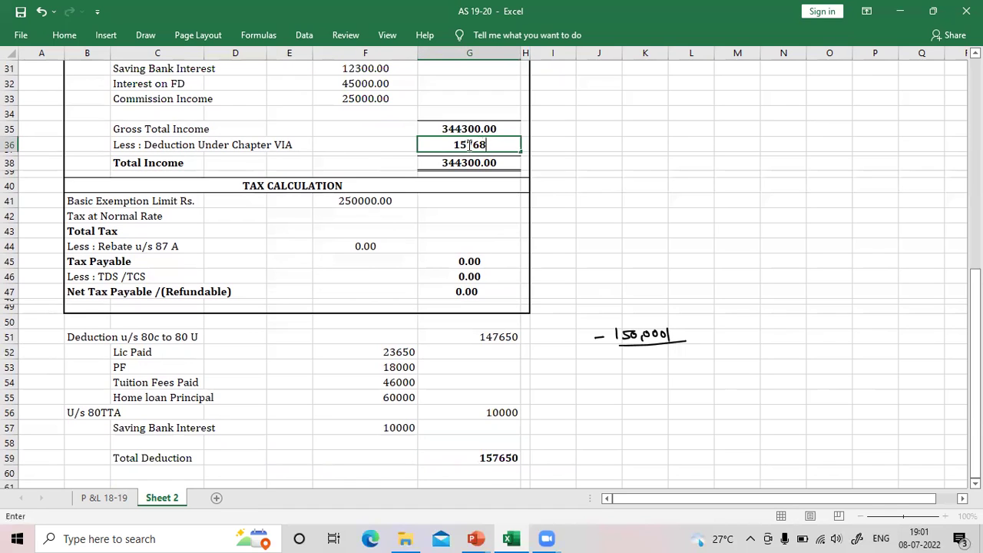
pyautogui.press('BackSpace')
pyautogui.press('BackSpace')
pyautogui.write('50')
pyautogui.press('Return')
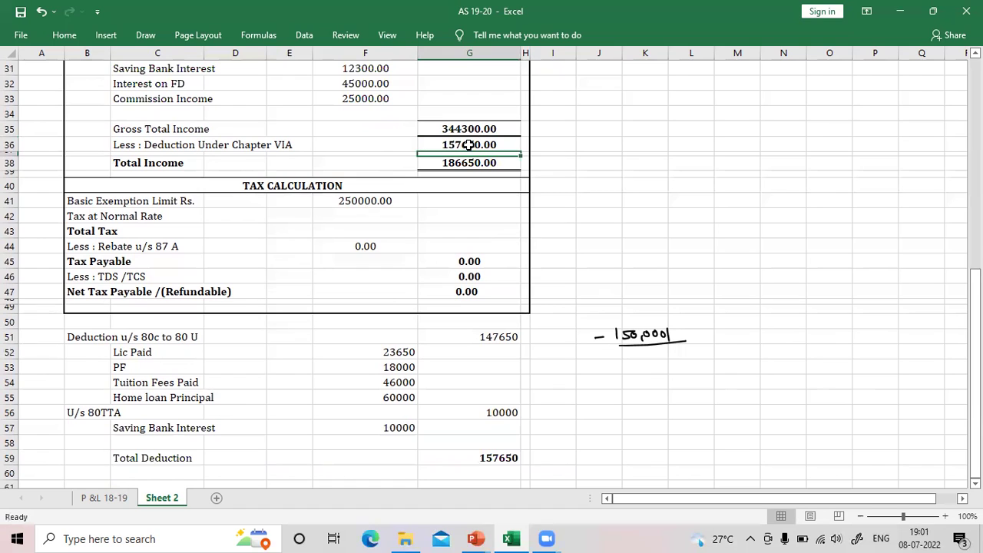
# Change the "Total Income" label in C38 to "Net Total Income"
pyautogui.click(143, 164)
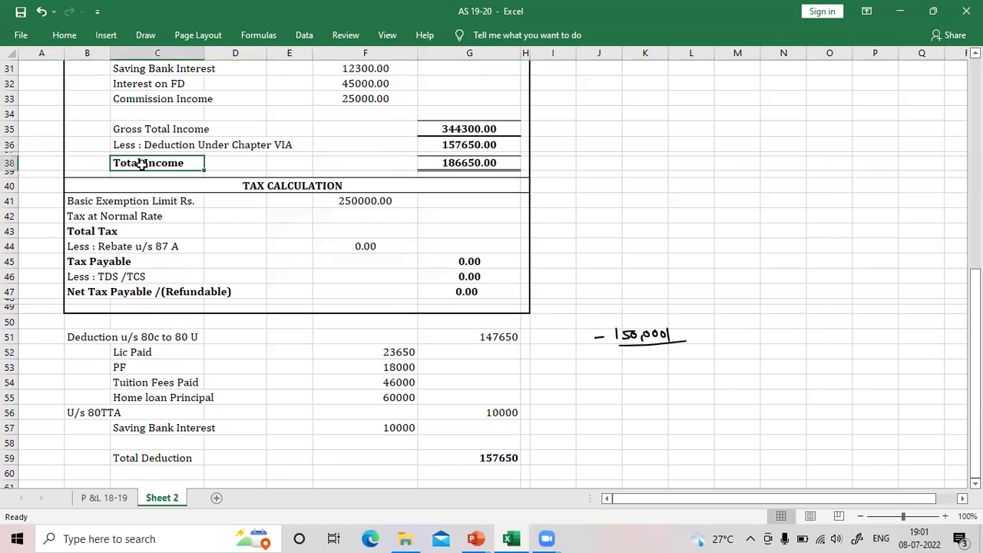
pyautogui.doubleClick(115, 162)
pyautogui.write('Net')
pyautogui.press('Return')
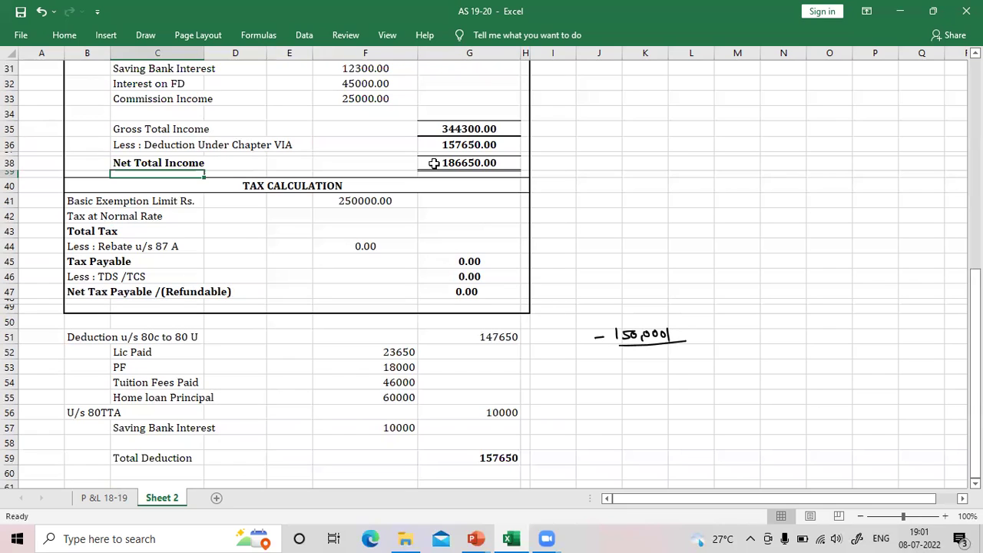
# Set the Basic Salary amount in F15 to 500000
pyautogui.scroll(7, 434, 163)
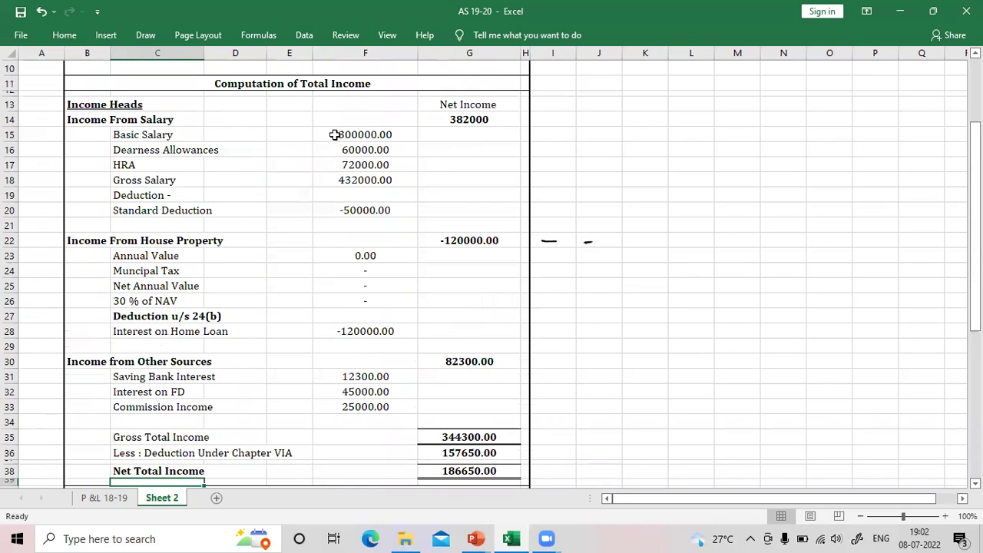
pyautogui.click(333, 135)
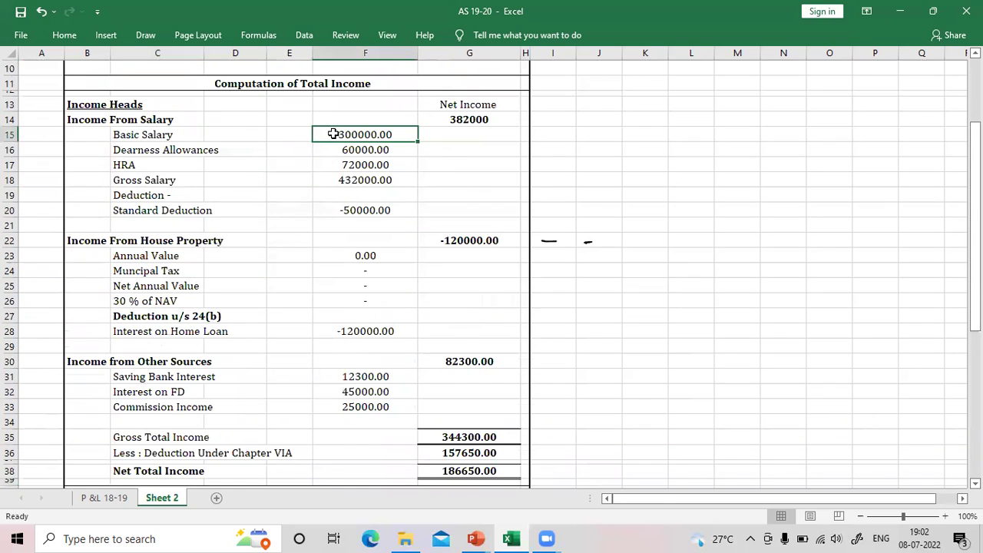
pyautogui.write('500000')
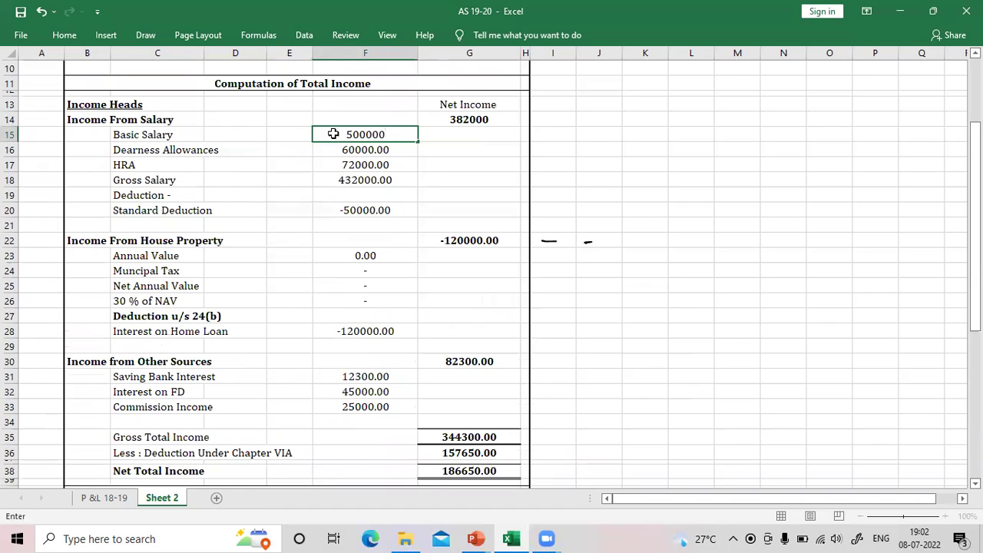
pyautogui.press('Return')
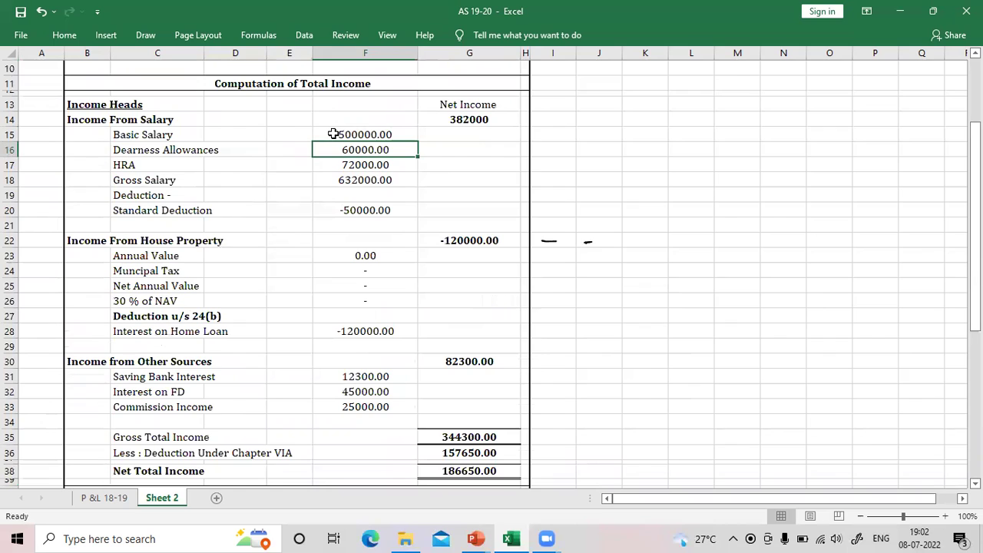
# Replace the fixed-number formula for Income From Salary in G14 with =F18+F20, combining gross salary and the standard deduction
pyautogui.click(333, 181)
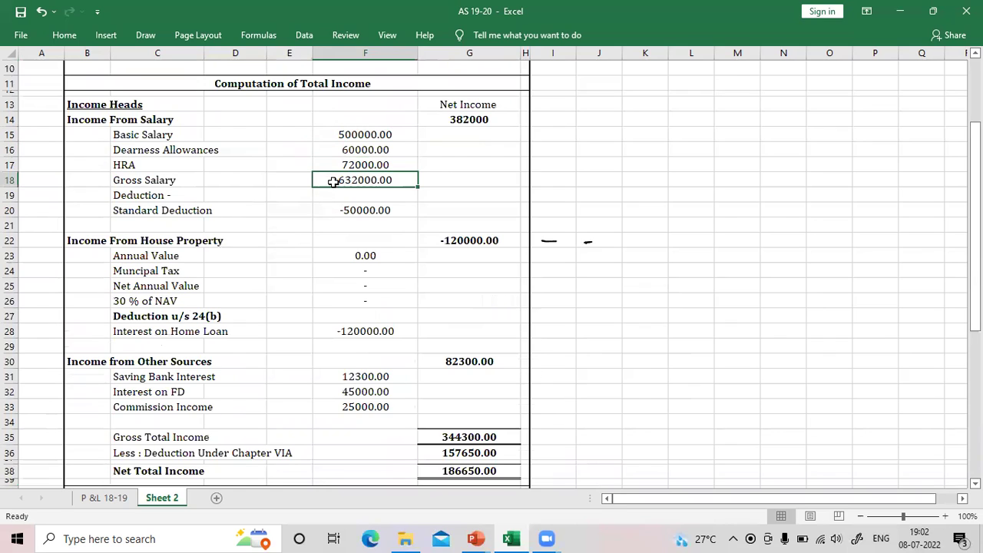
pyautogui.click(435, 123)
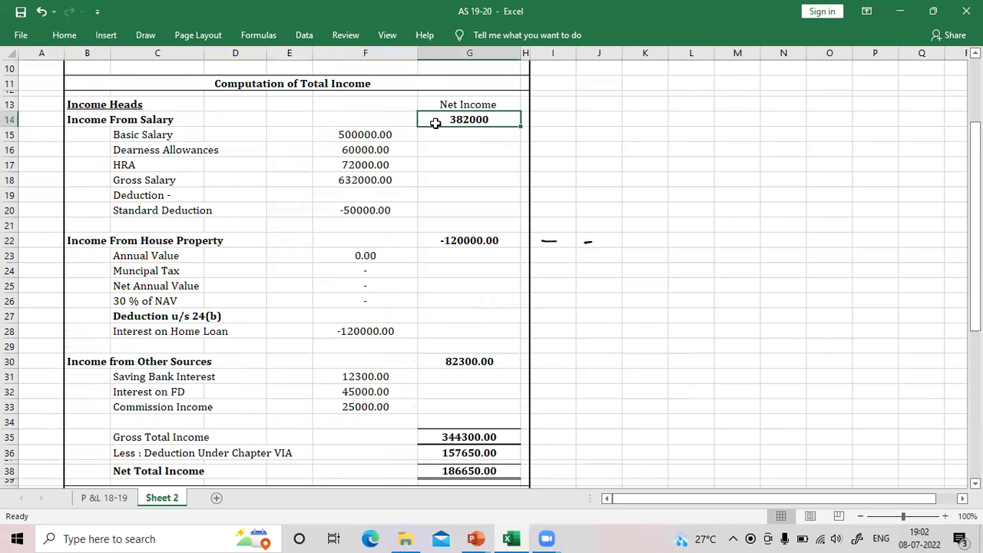
pyautogui.doubleClick(436, 123)
pyautogui.click(427, 121)
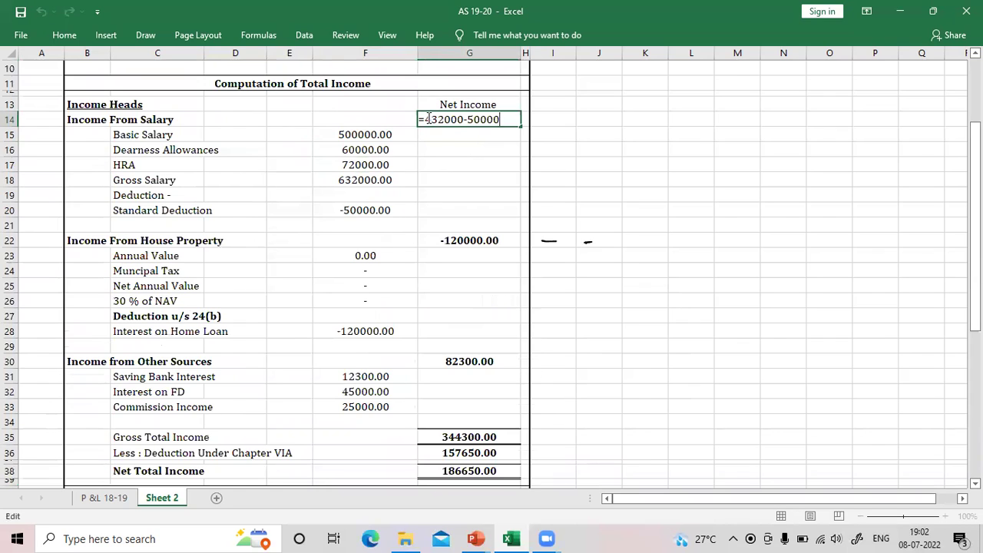
pyautogui.click(510, 120)
pyautogui.press('BackSpace')
pyautogui.press('BackSpace')
pyautogui.press('BackSpace')
pyautogui.press('BackSpace')
pyautogui.press('BackSpace')
pyautogui.press('BackSpace')
pyautogui.press('BackSpace')
pyautogui.press('BackSpace')
pyautogui.press('BackSpace')
pyautogui.press('BackSpace')
pyautogui.press('BackSpace')
pyautogui.press('BackSpace')
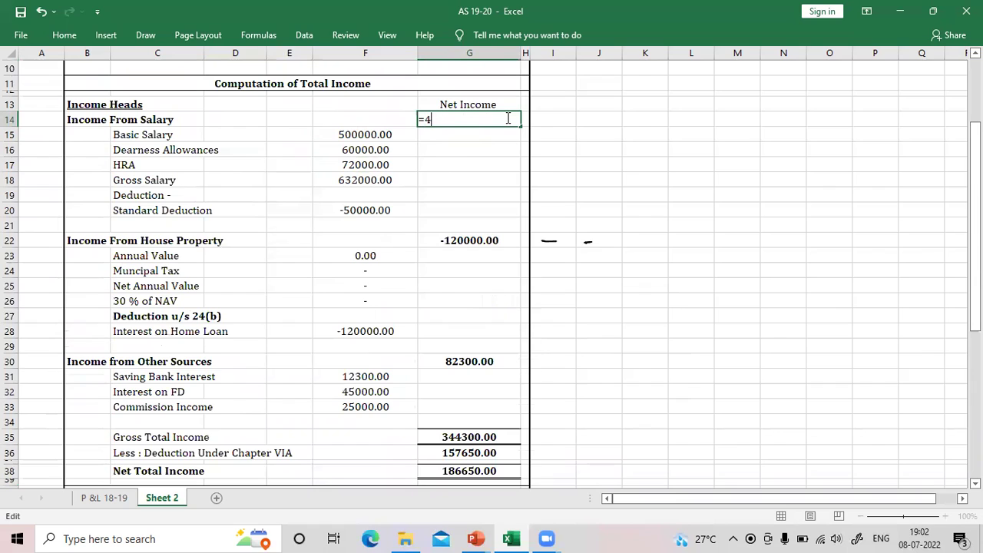
pyautogui.click(371, 180)
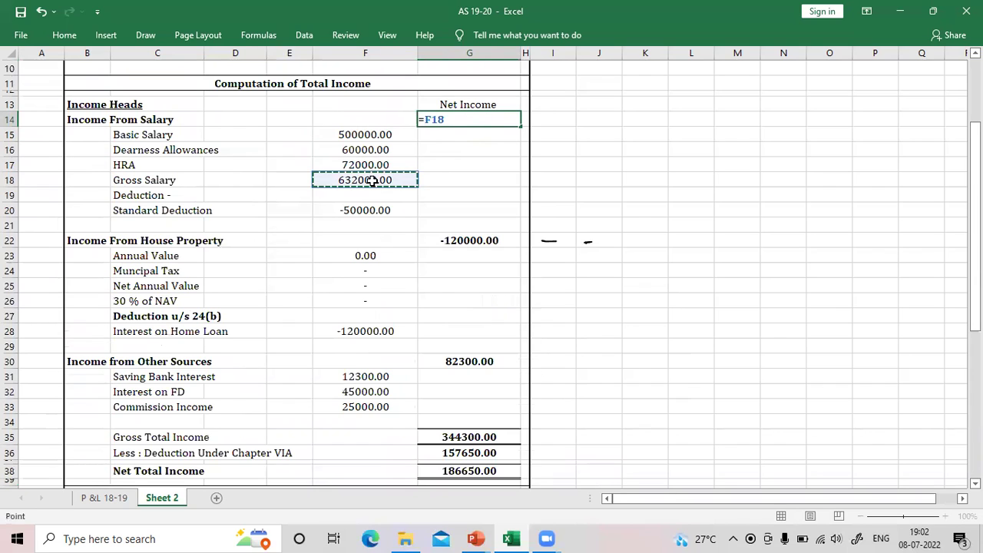
pyautogui.write('-')
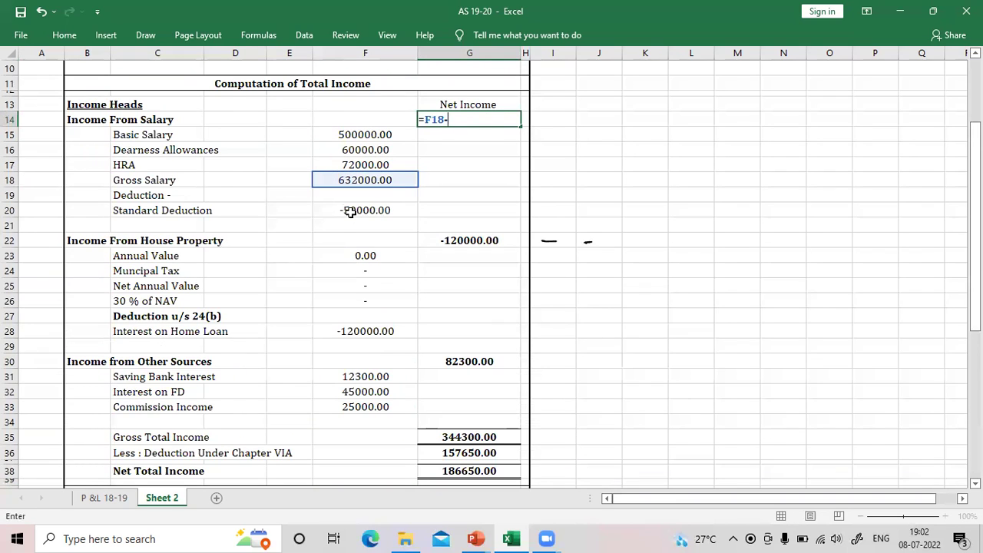
pyautogui.write('+')
pyautogui.click(369, 207)
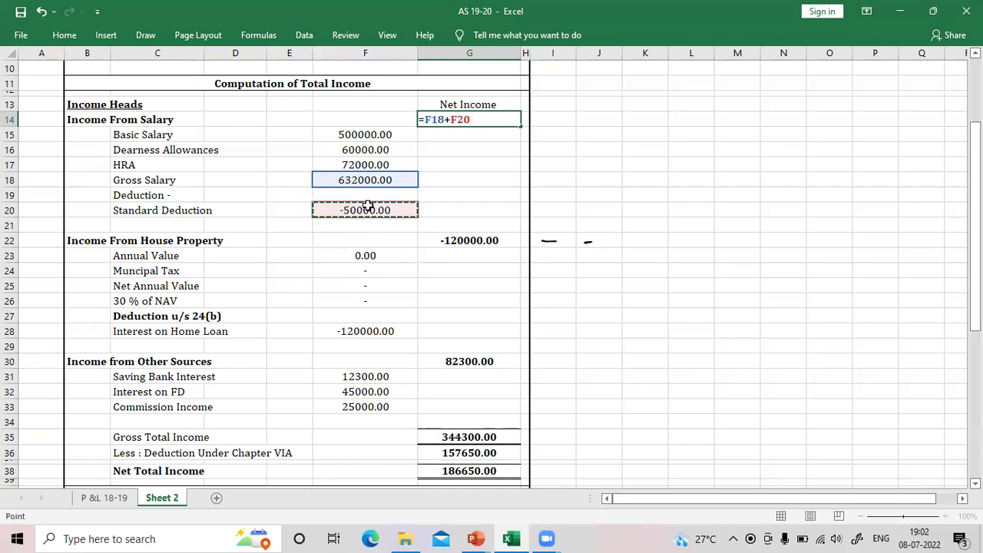
pyautogui.press('Return')
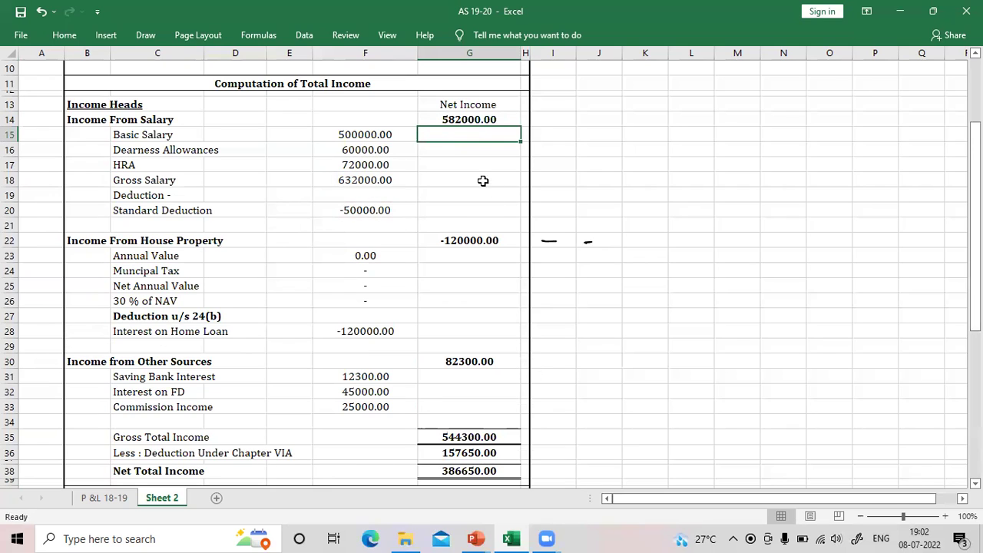
# Make the Gross Salary label in C18 and its amount in F18 bold
pyautogui.click(474, 121)
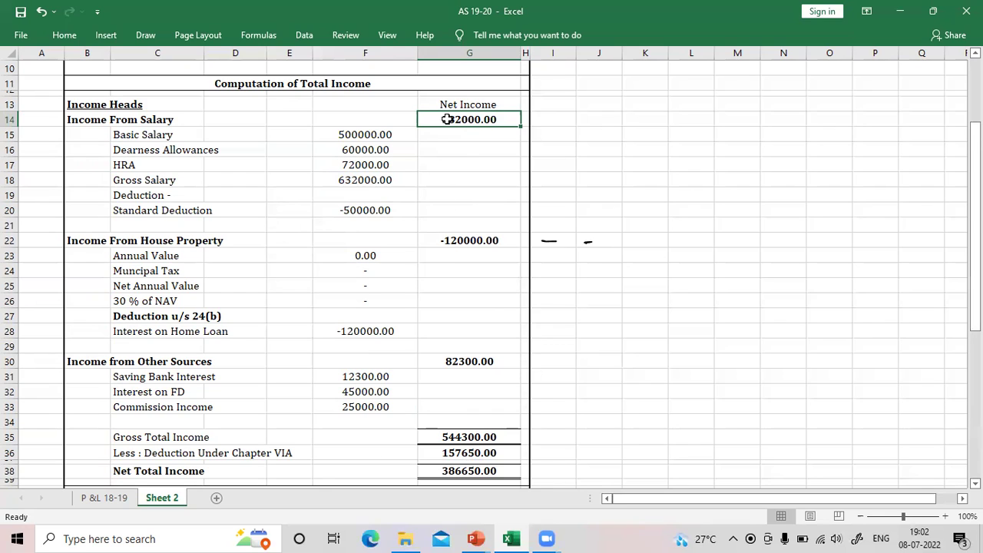
pyautogui.click(341, 179)
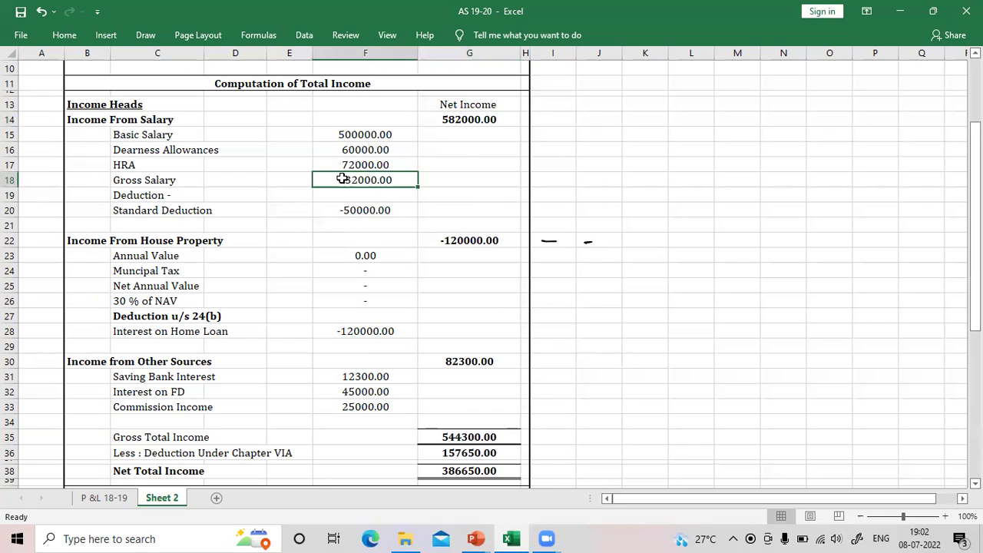
pyautogui.hotkey('ctrl', 'b')
pyautogui.click(177, 181)
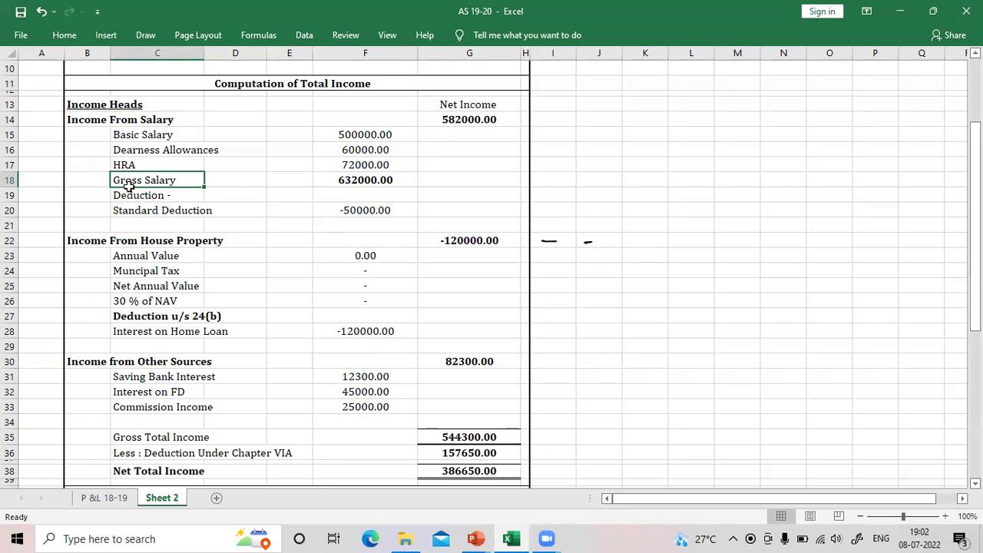
# Review the gross salary, standard deduction, net income of each head, gross total income and Chapter VIA deduction amounts
pyautogui.click(362, 181)
pyautogui.click(357, 210)
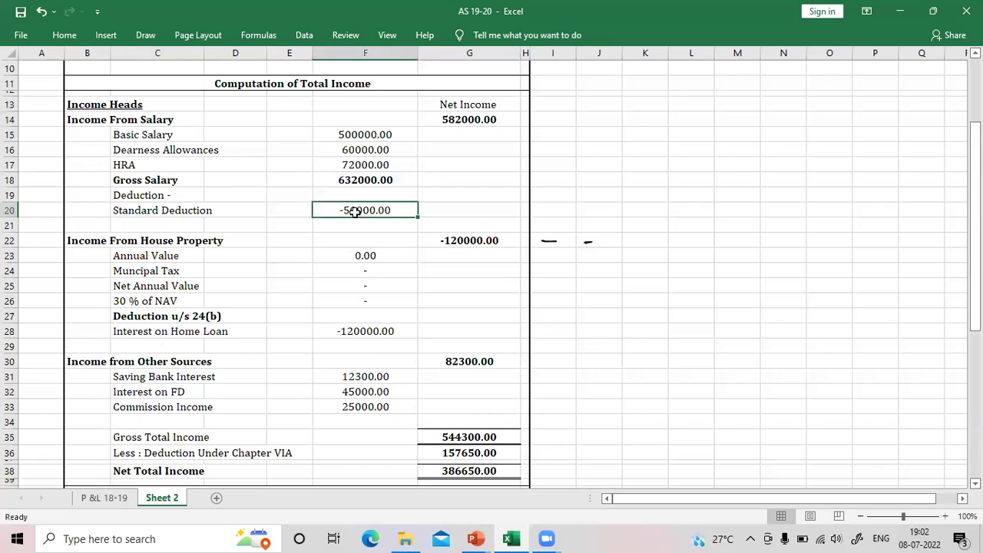
pyautogui.click(466, 119)
pyautogui.click(449, 238)
pyautogui.click(448, 371)
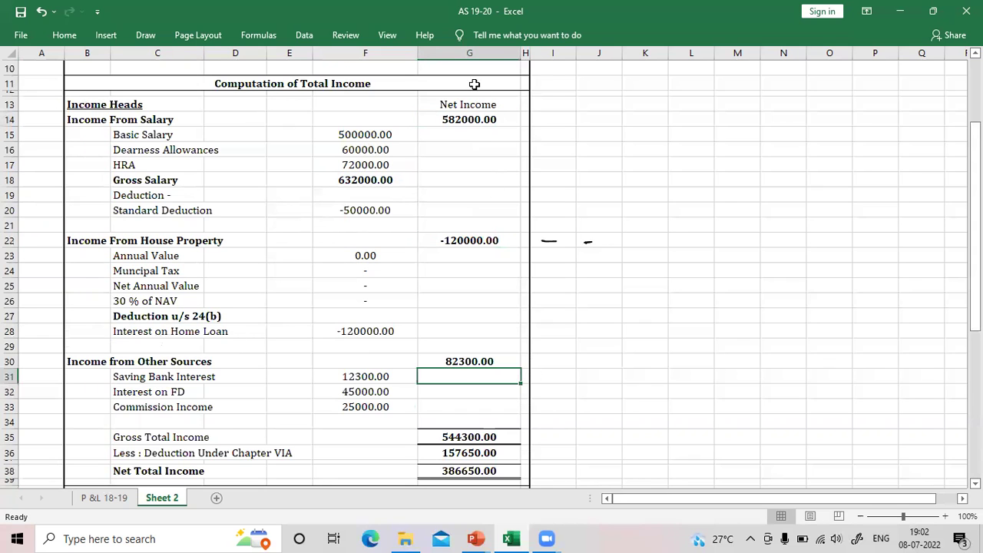
pyautogui.scroll(-3, 465, 287)
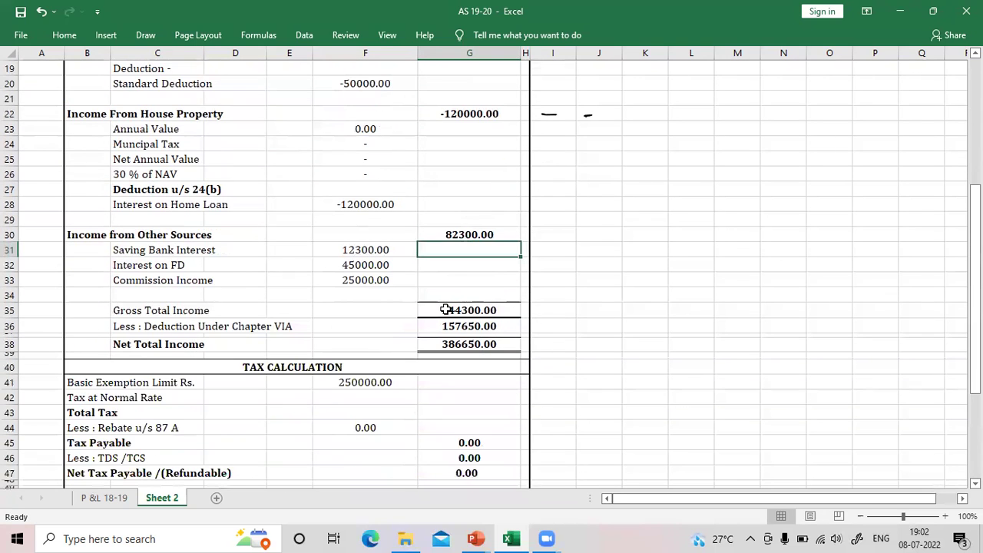
pyautogui.click(445, 309)
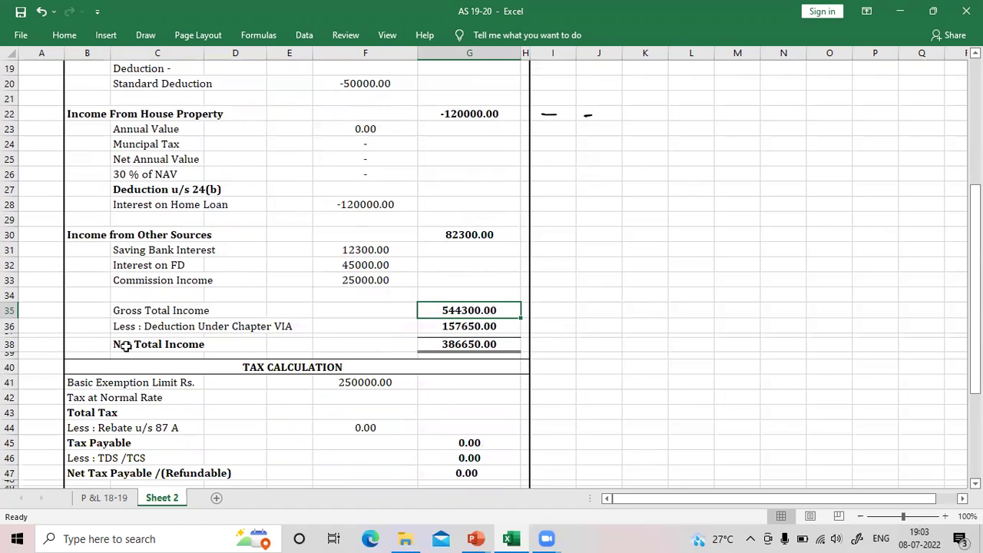
pyautogui.click(451, 327)
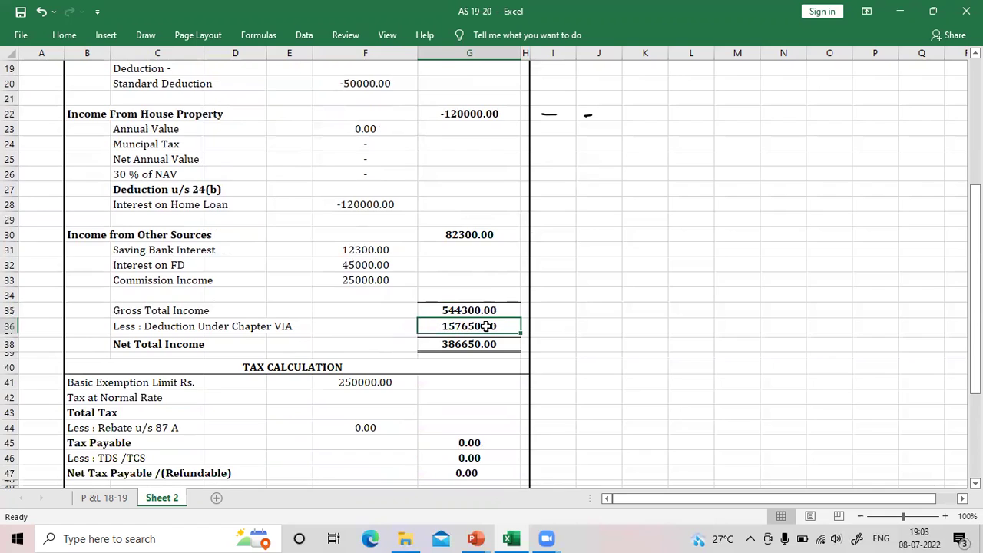
# Check the deduction breakdown in rows 51 to 59 and inspect the Net Total Income formula in G38
pyautogui.scroll(-5, 476, 326)
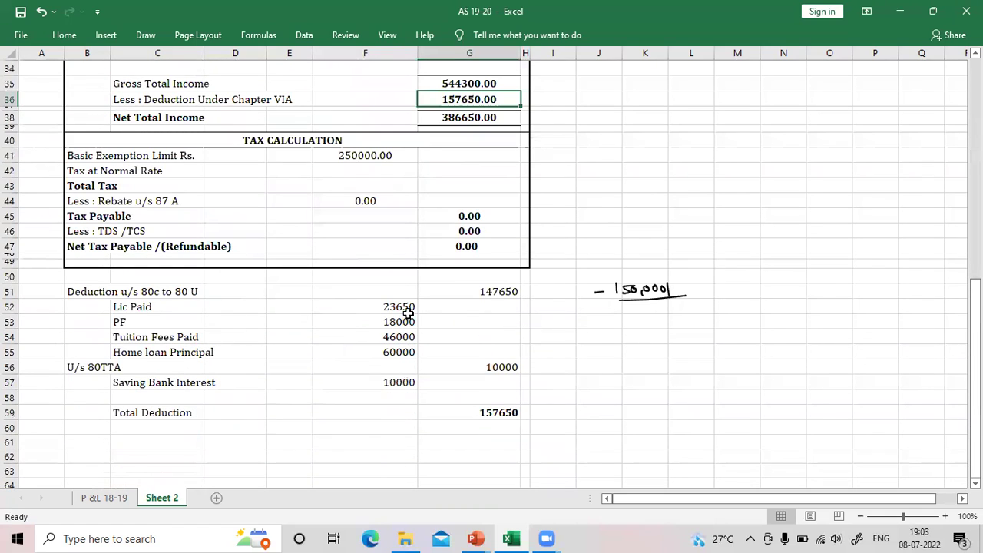
pyautogui.click(389, 308)
pyautogui.click(369, 326)
pyautogui.click(362, 339)
pyautogui.click(360, 351)
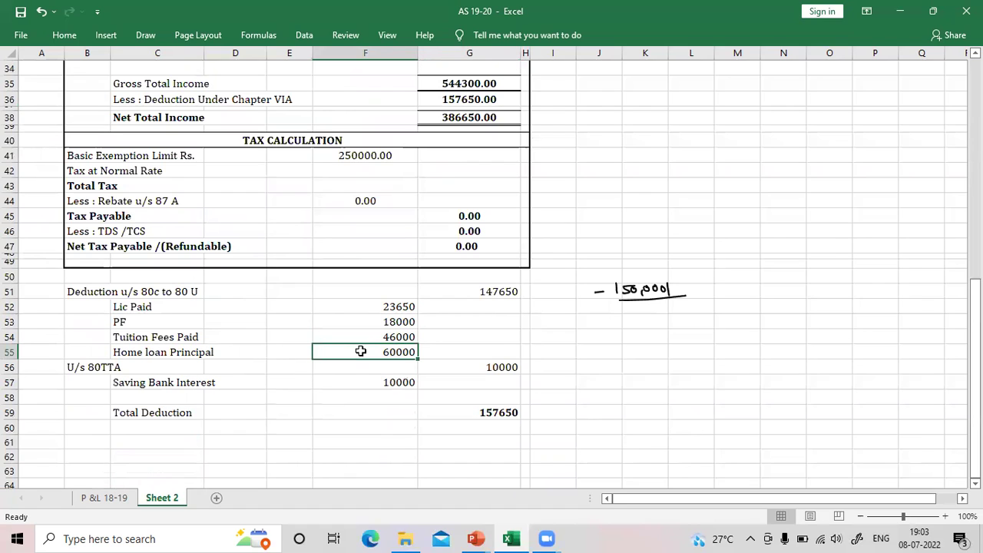
pyautogui.click(457, 291)
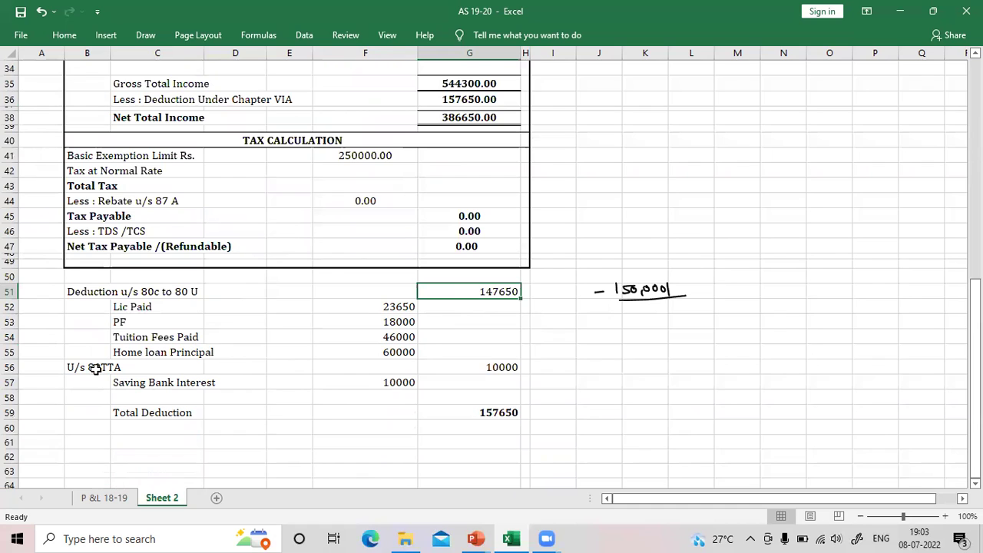
pyautogui.click(482, 368)
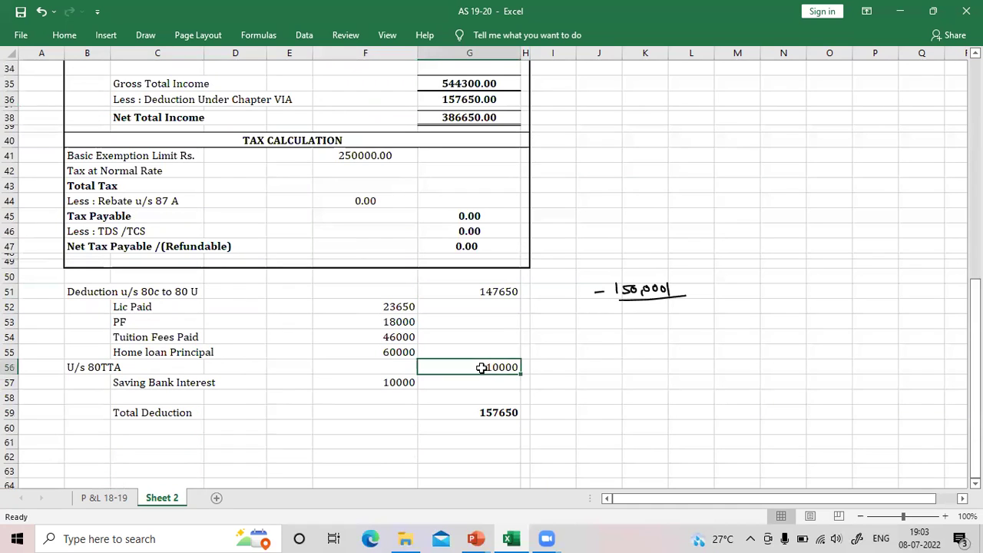
pyautogui.click(455, 413)
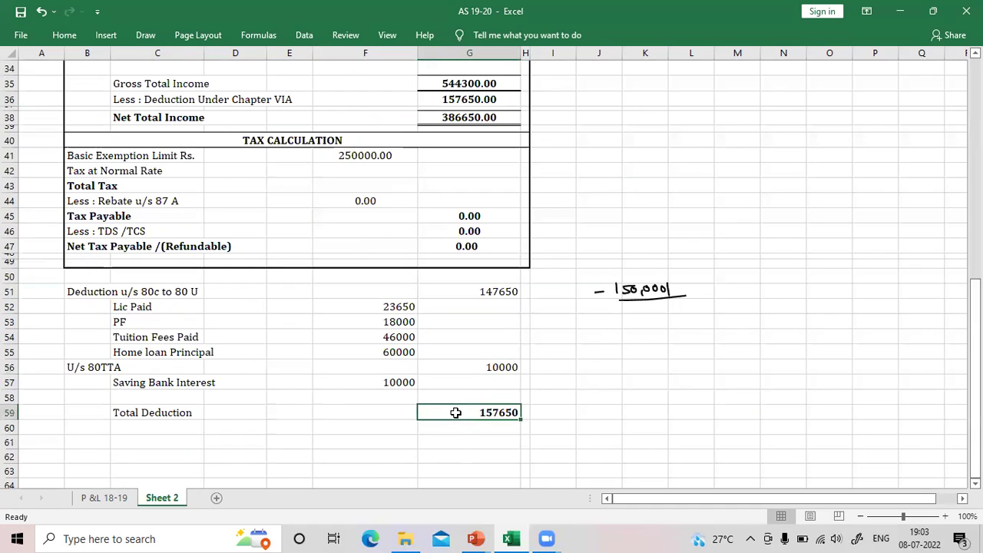
pyautogui.scroll(2, 476, 340)
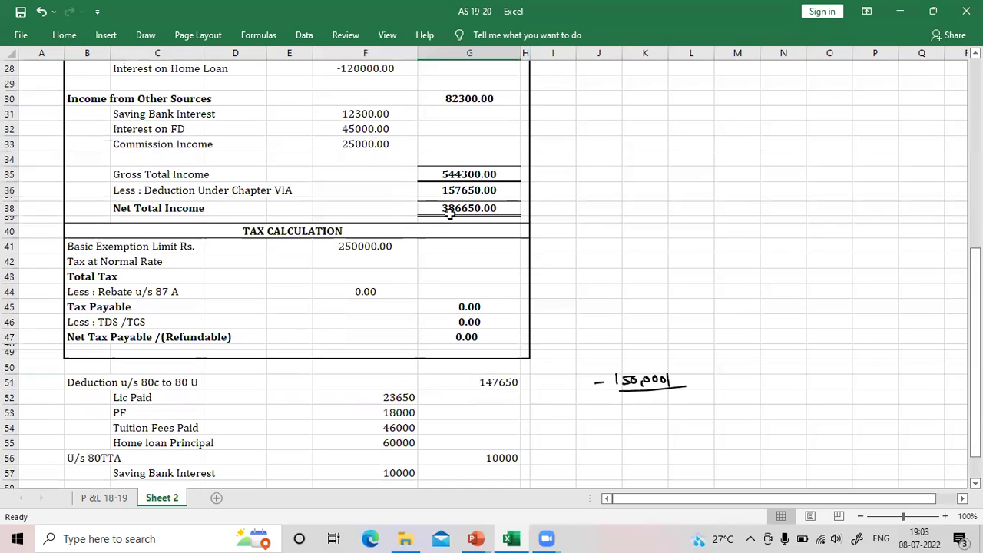
pyautogui.click(448, 191)
pyautogui.doubleClick(441, 210)
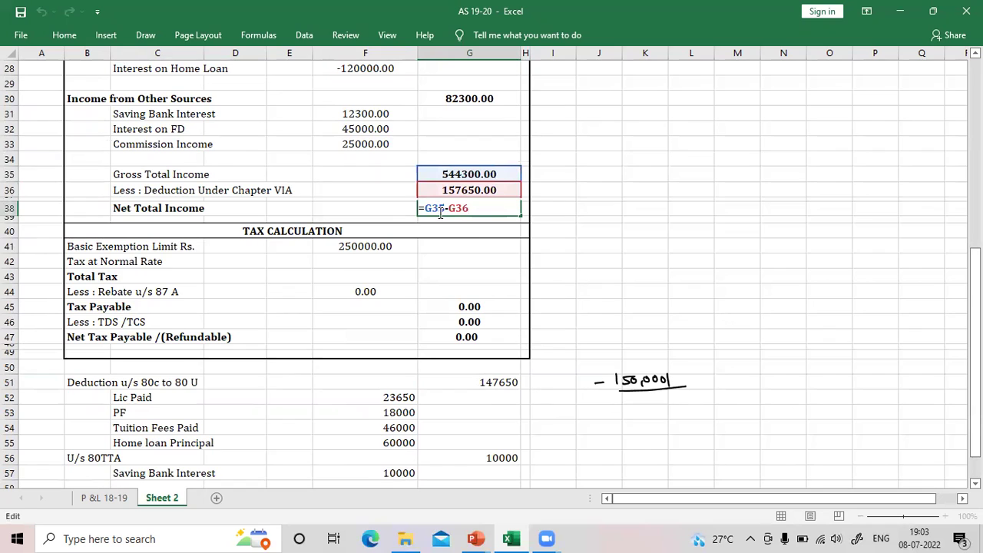
pyautogui.press('Return')
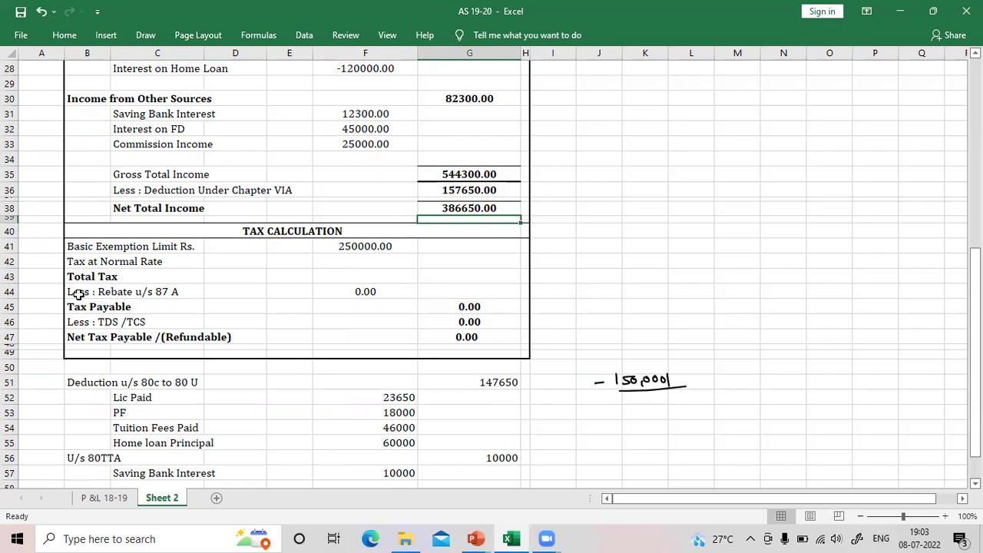
# Insert three blank rows above the Total Tax row in the tax calculation
pyautogui.click(9, 278)
pyautogui.rightClick(10, 277)
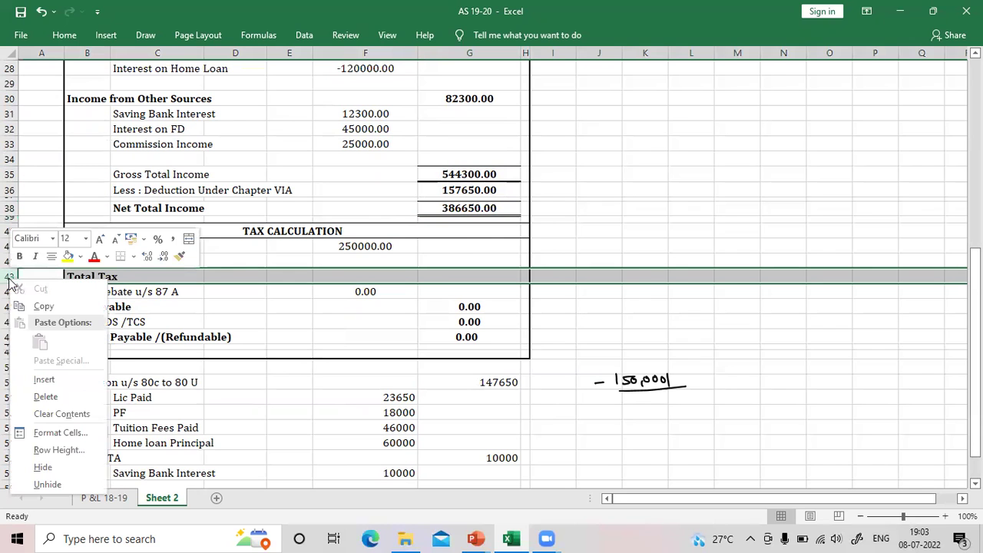
pyautogui.click(57, 378)
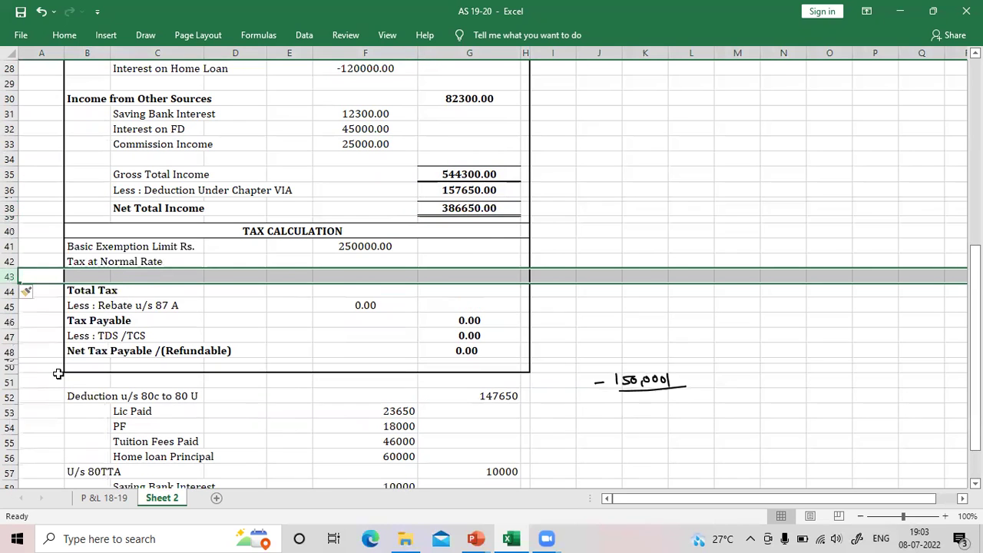
pyautogui.press('F4')
pyautogui.press('F4')
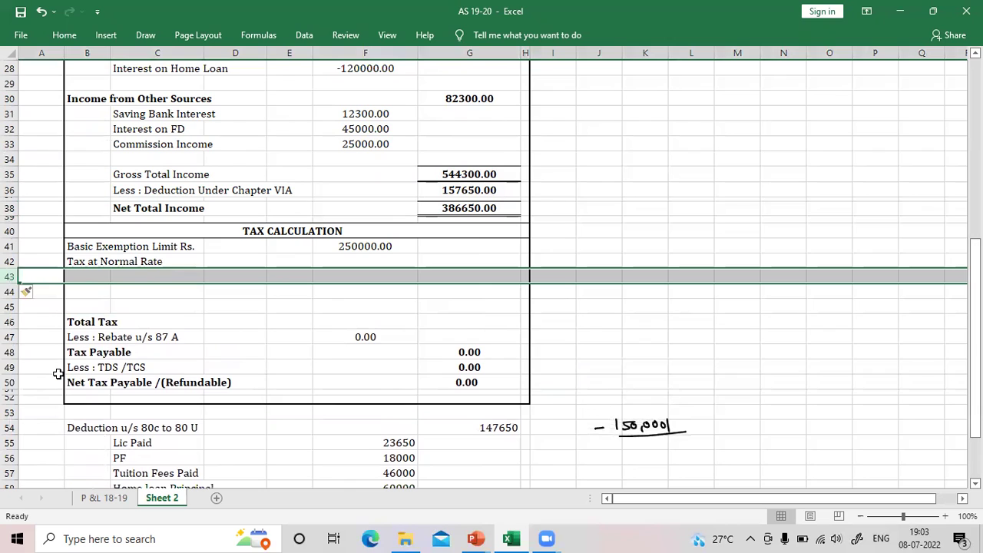
# Enter the first tax slab "0 to 250000" in B43 with 0 in D43
pyautogui.press('Right')
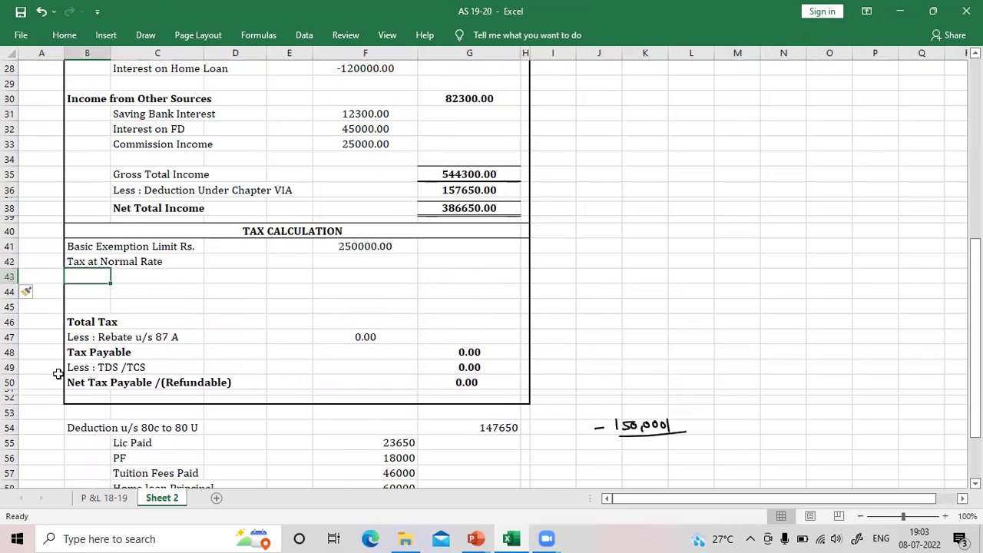
pyautogui.write('0 to 250000')
pyautogui.press('Right')
pyautogui.press('Right')
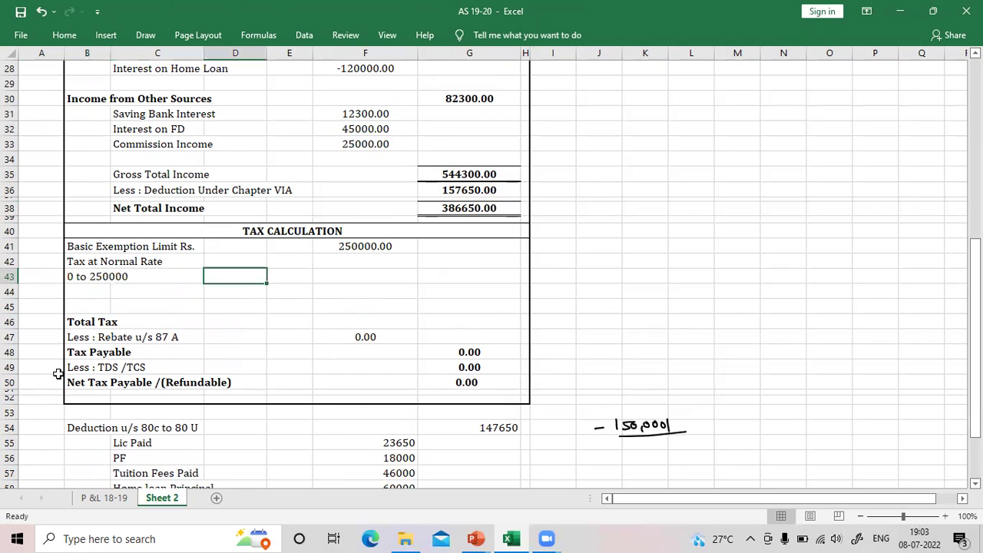
pyautogui.write('0')
pyautogui.press('Right')
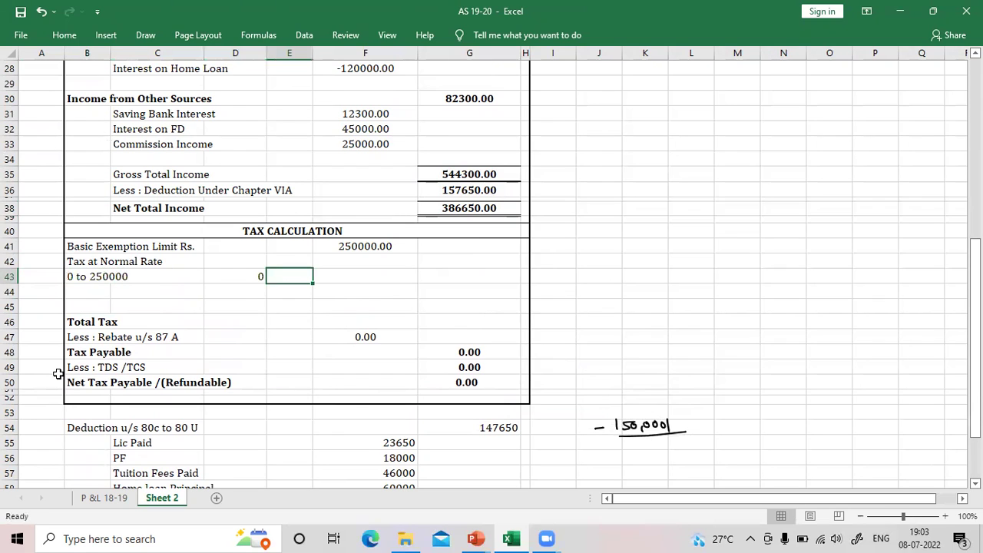
# Enter the second tax slab "2500000 to 386650" in B44 with a rate of 5% in D44
pyautogui.press('Return')
pyautogui.write('25')
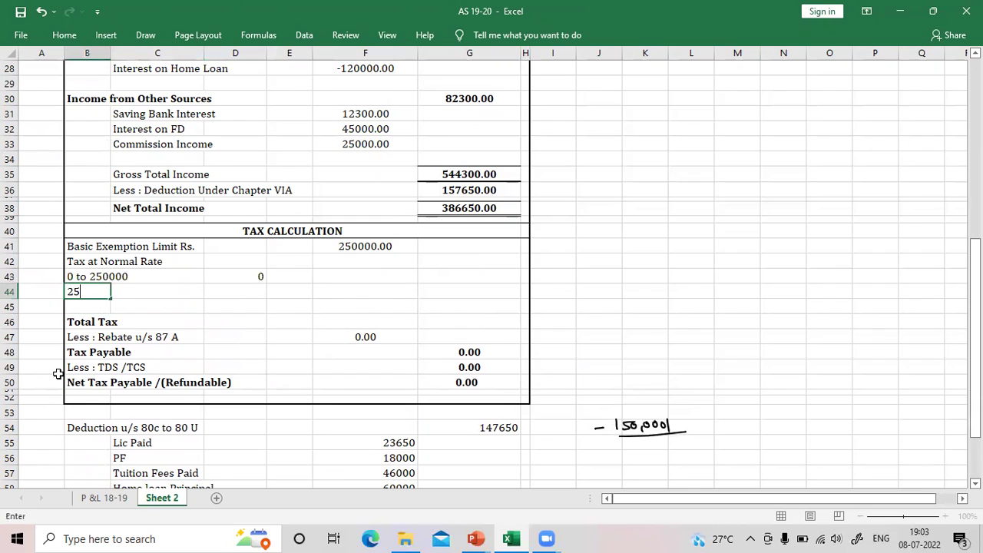
pyautogui.write('00000 to 3')
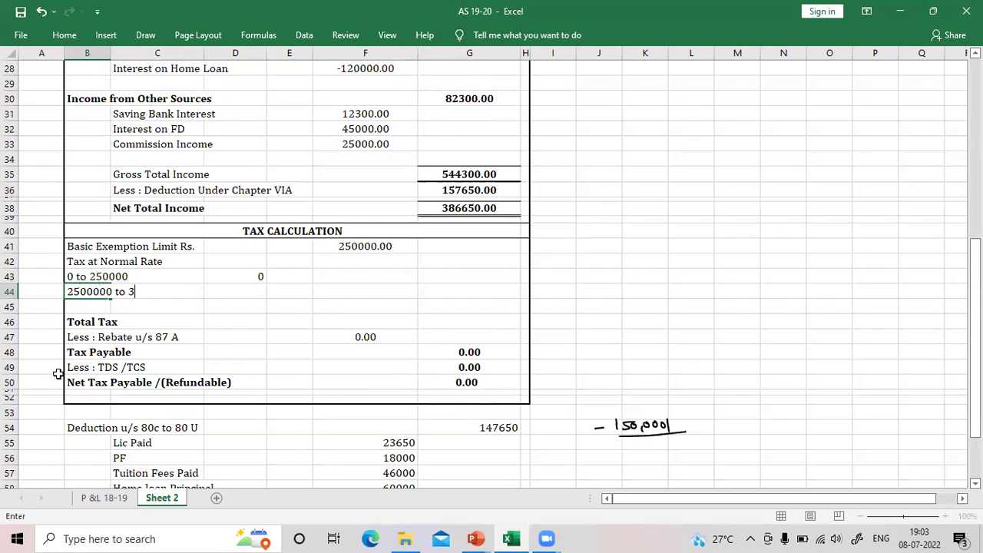
pyautogui.write('86650')
pyautogui.press('Tab')
pyautogui.write('5%')
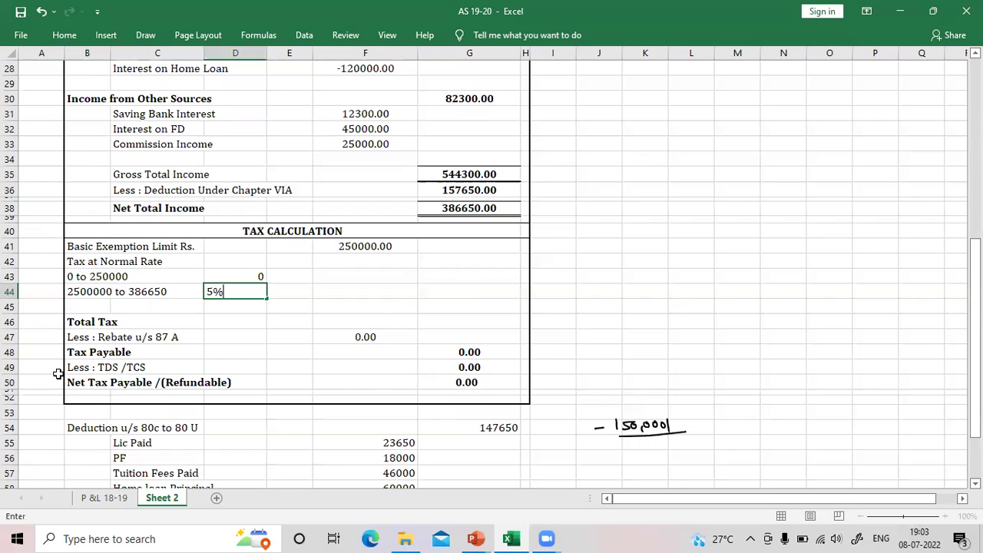
pyautogui.press('Tab')
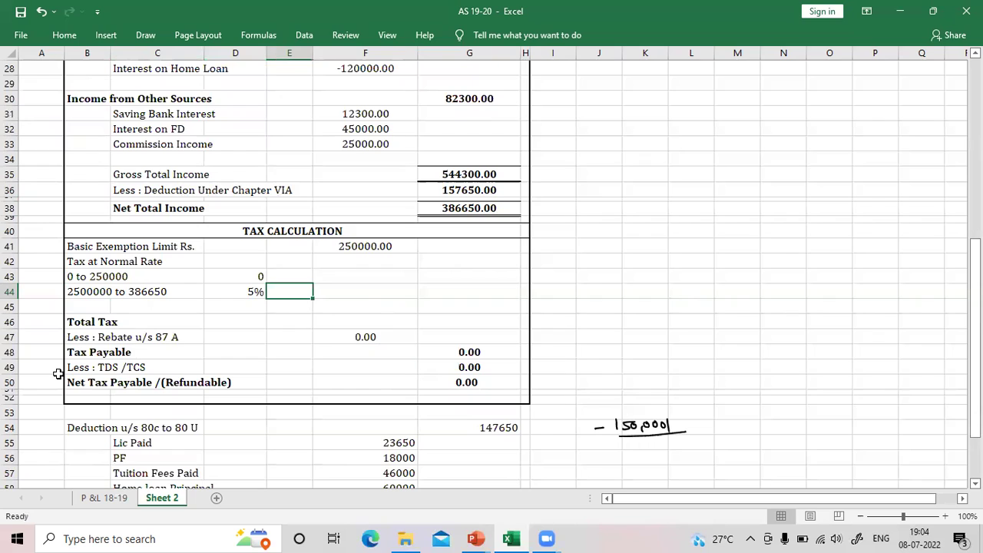
pyautogui.write('=38')
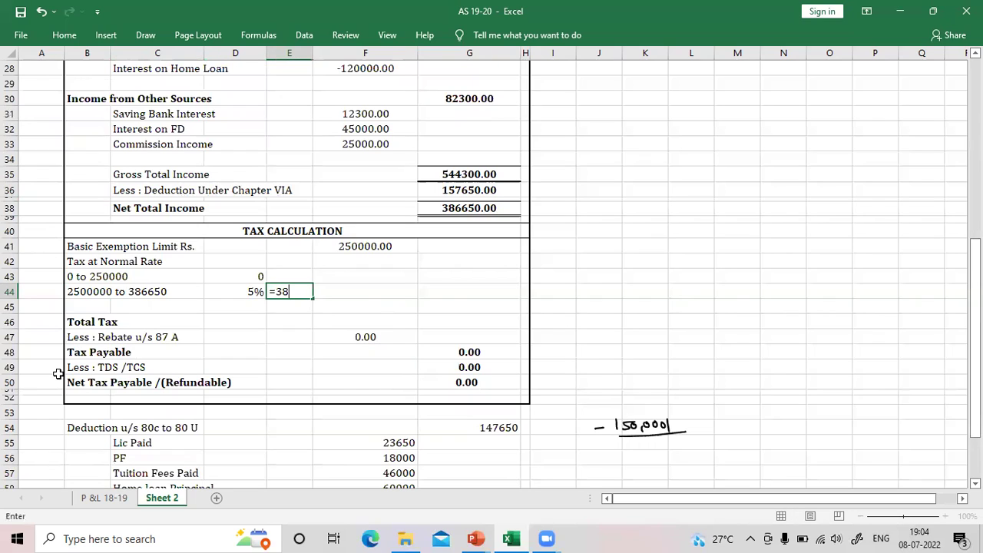
pyautogui.write('6650-2500000')
pyautogui.press('Return')
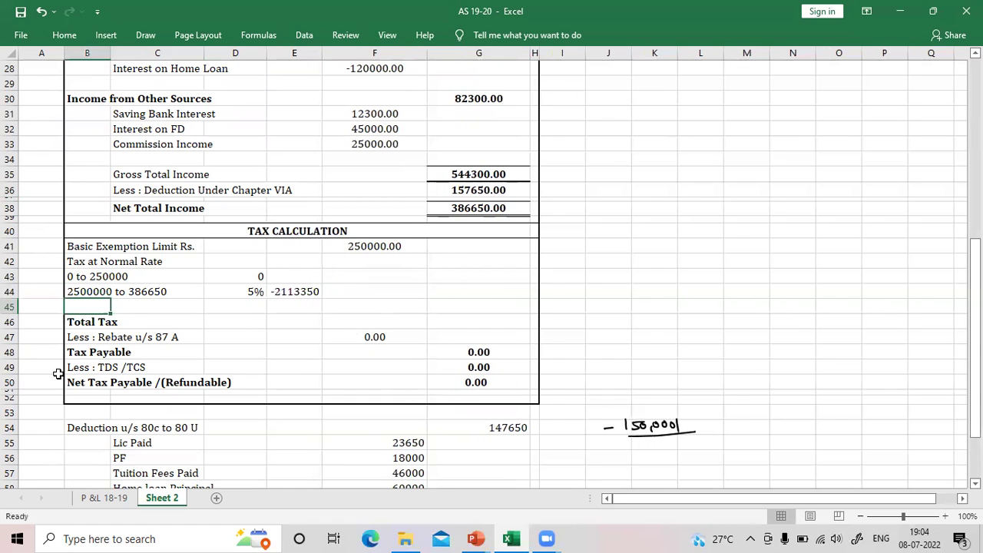
pyautogui.doubleClick(283, 287)
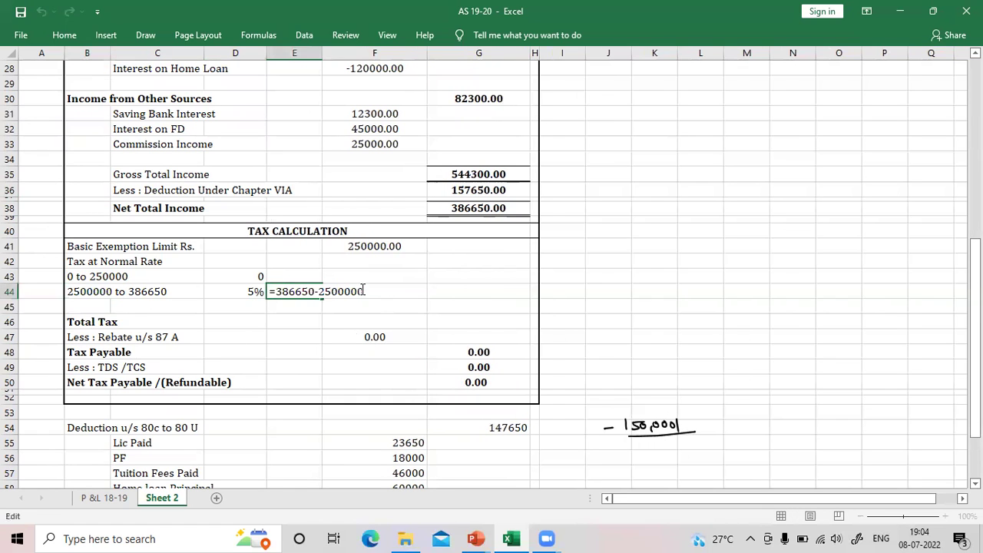
pyautogui.press('BackSpace')
pyautogui.press('Return')
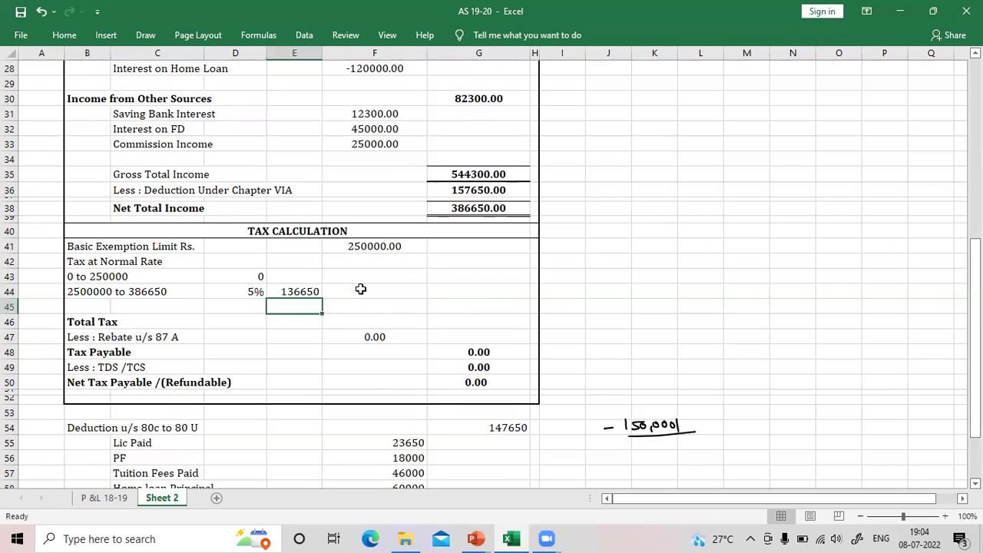
# Calculate the second slab's tax in F44 with the formula =E44*5/100
pyautogui.click(360, 289)
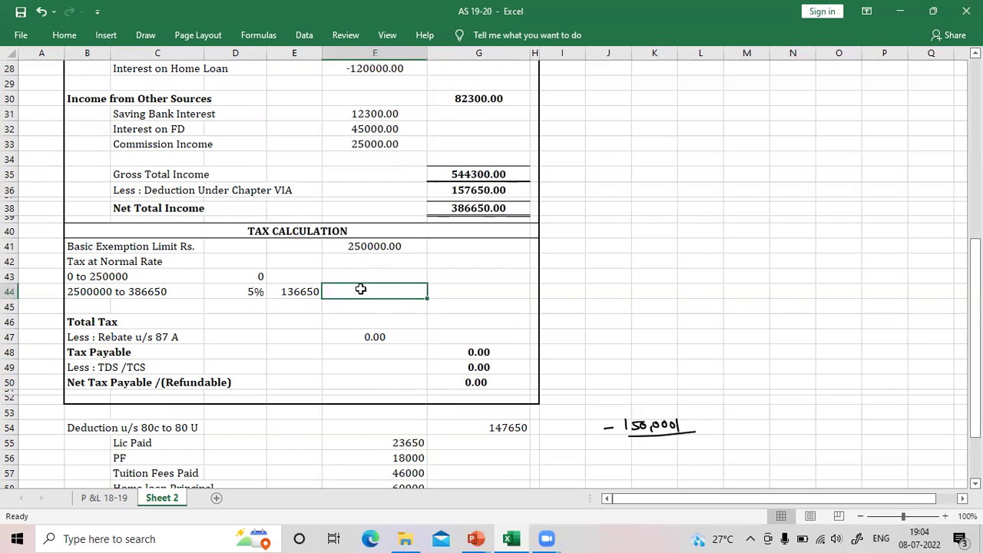
pyautogui.write('=')
pyautogui.press('Left')
pyautogui.press('Left')
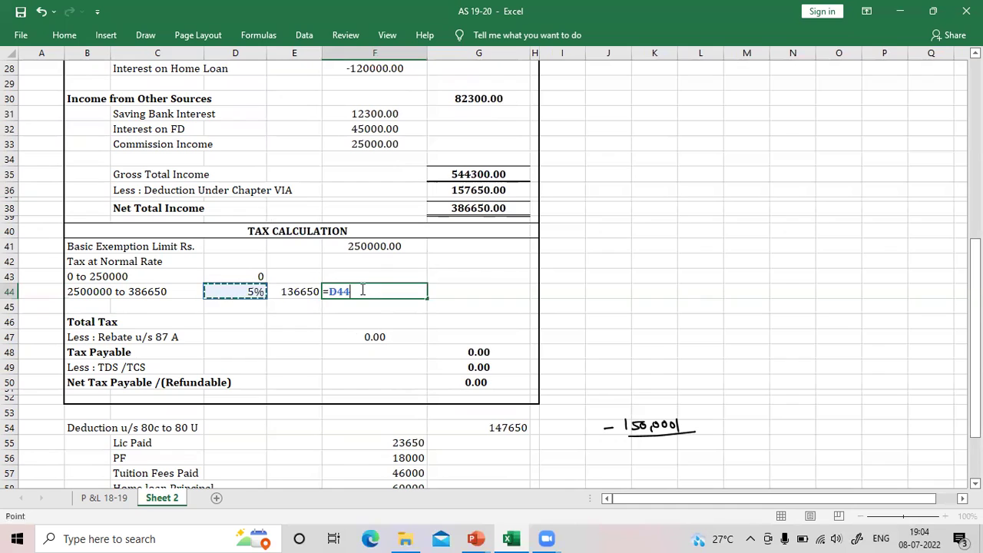
pyautogui.press('Right')
pyautogui.write('*5/100')
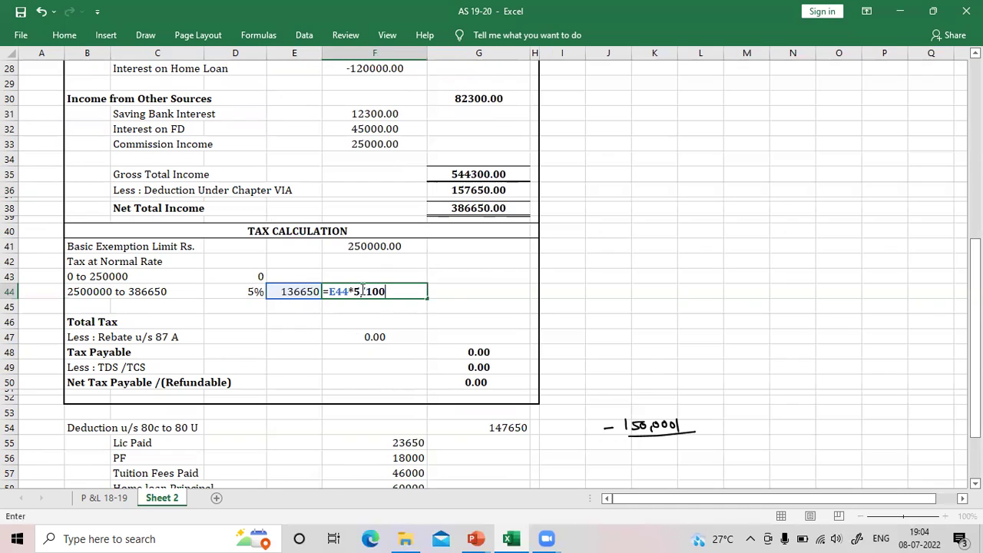
pyautogui.press('Return')
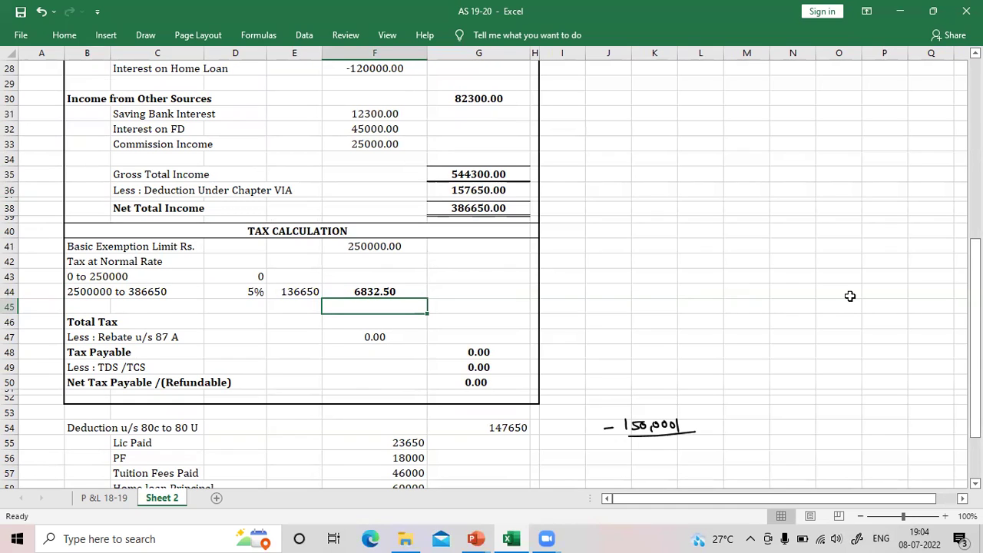
# Enter 6832.50 as the Total Tax amount in G46
pyautogui.click(362, 294)
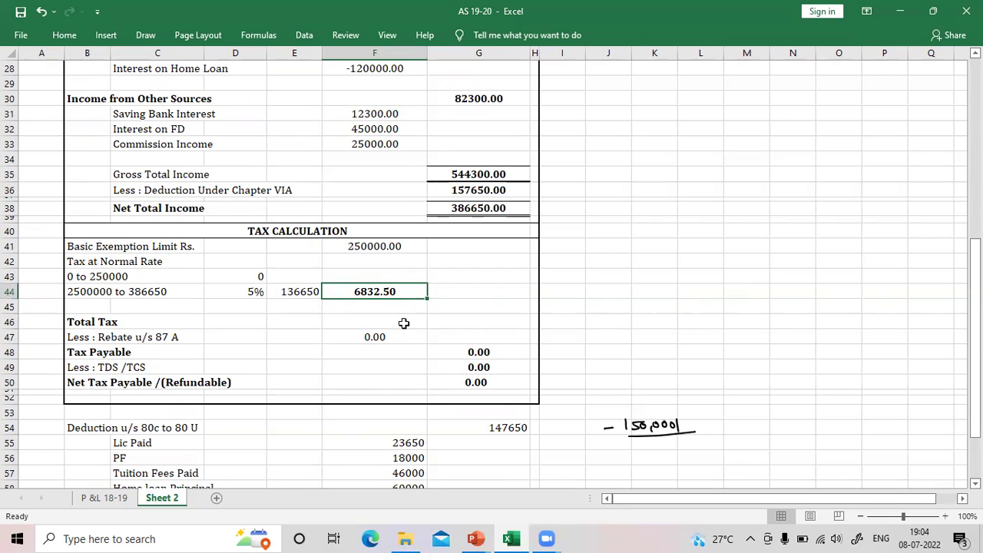
pyautogui.click(468, 321)
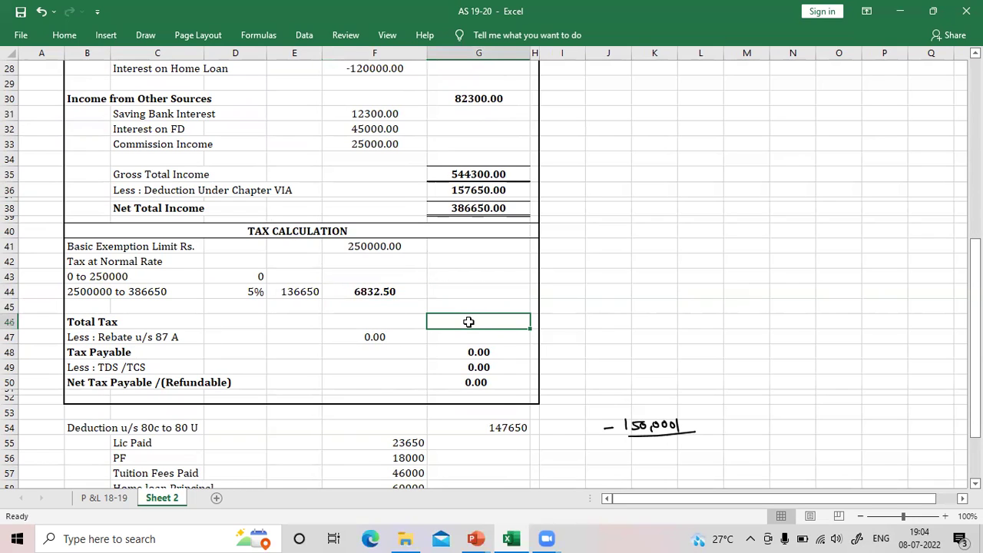
pyautogui.write('6832.2')
pyautogui.press('Return')
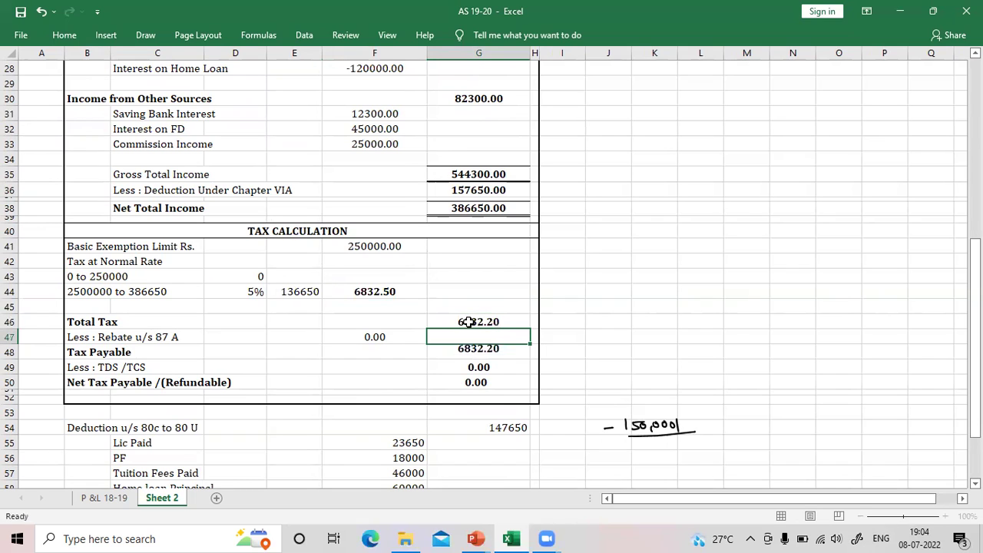
pyautogui.doubleClick(492, 324)
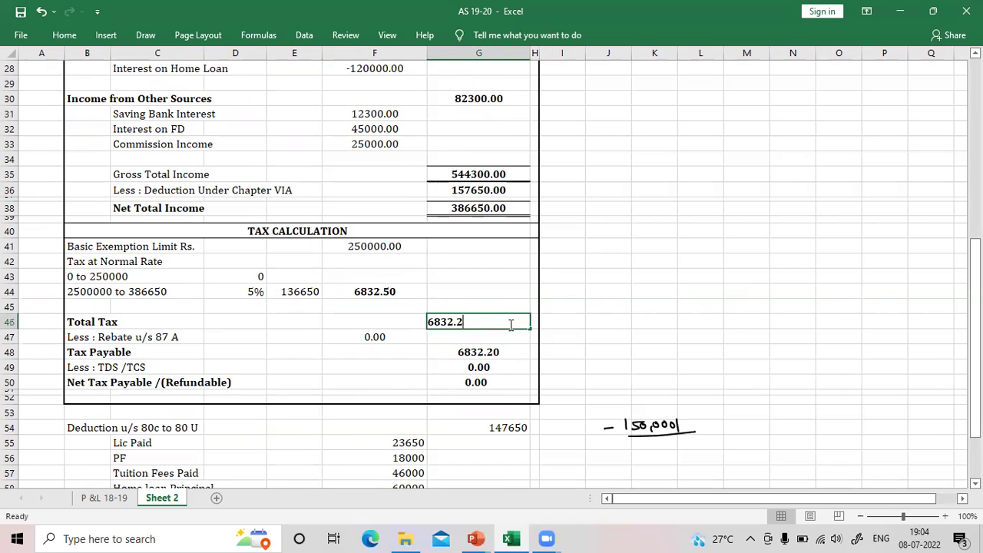
pyautogui.press('BackSpace')
pyautogui.write('50')
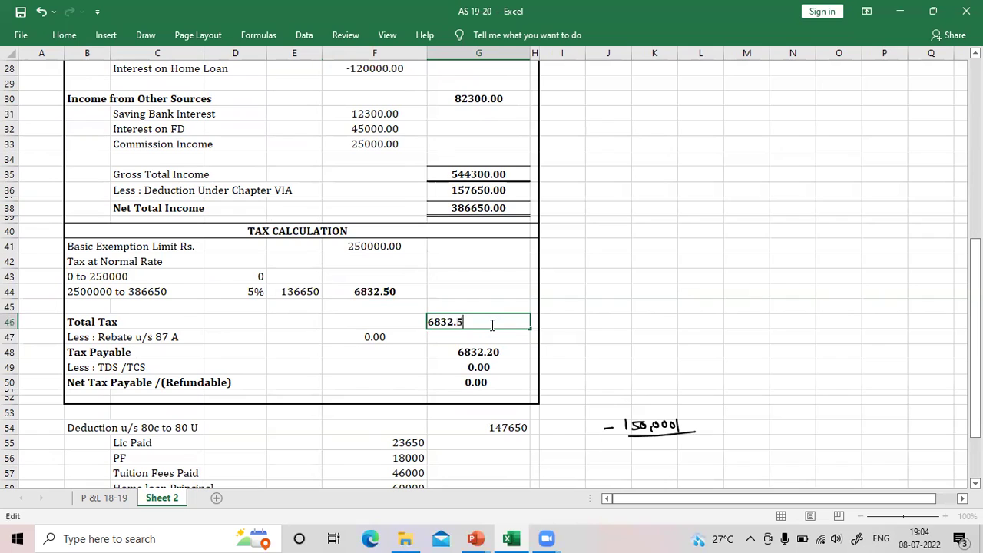
pyautogui.press('Return')
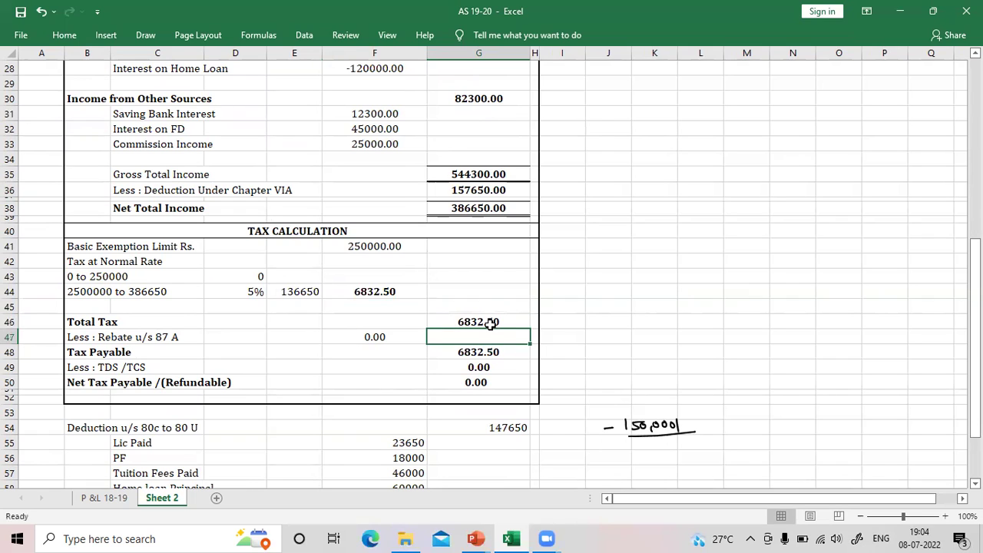
# Check the second slab's amount, rate and tax against the exemption limit, and delete the blank row 45 above Total Tax
pyautogui.click(289, 293)
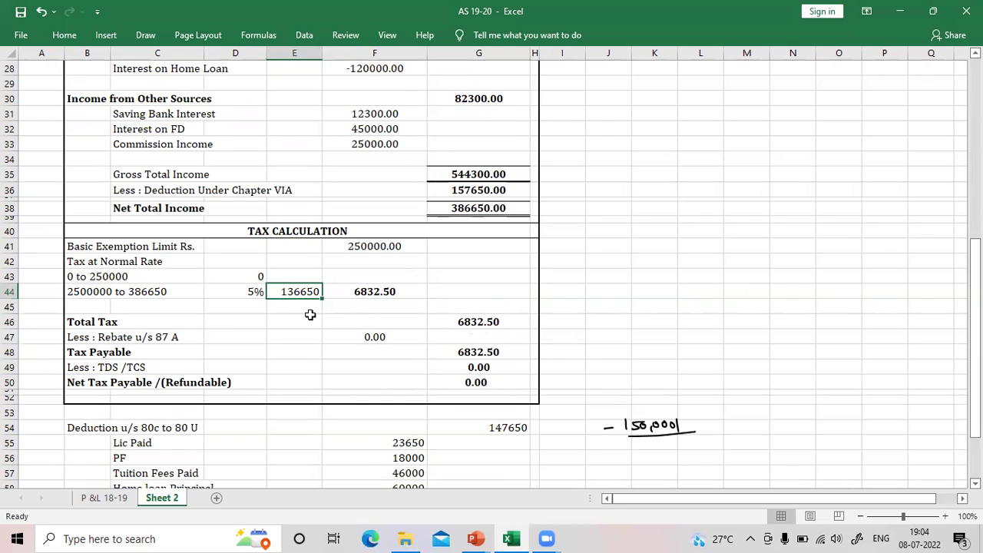
pyautogui.click(344, 247)
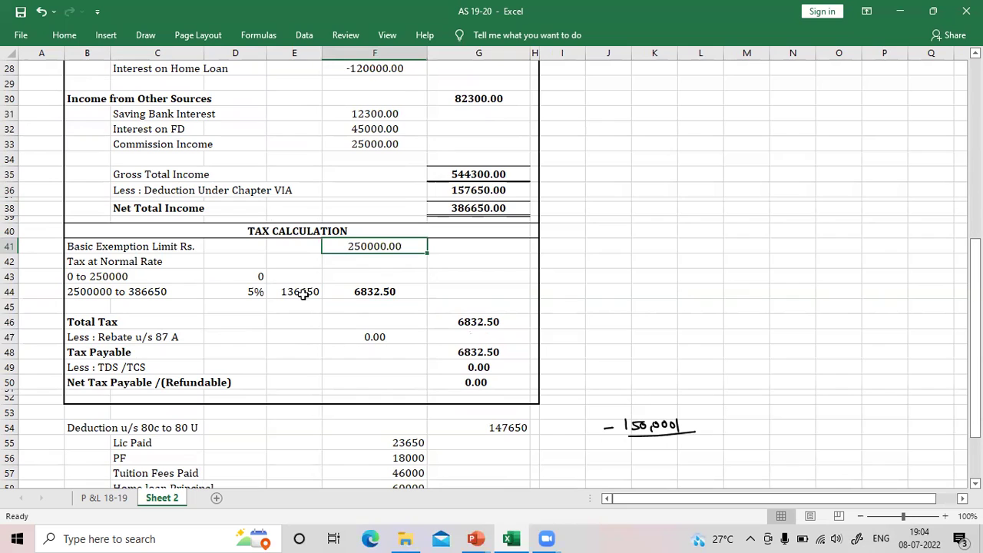
pyautogui.click(239, 292)
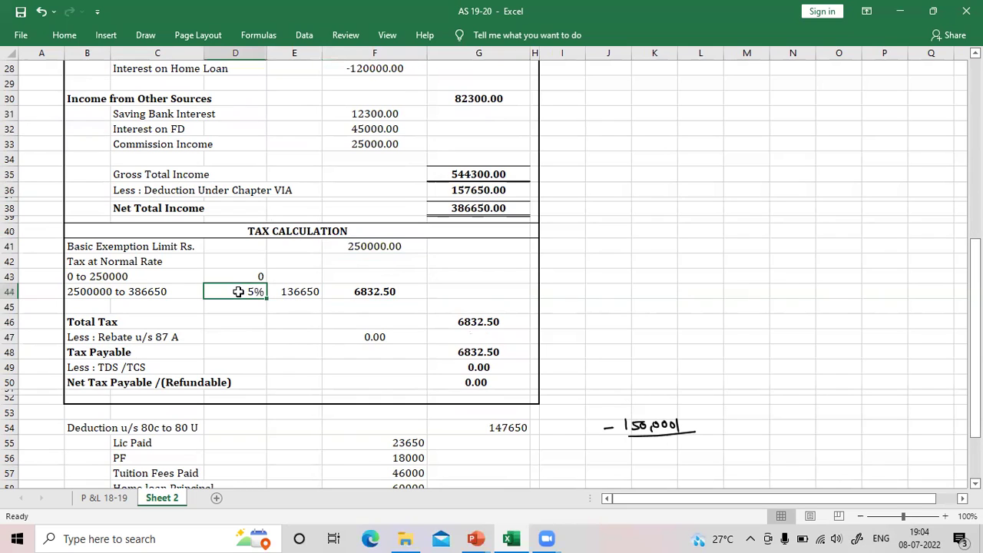
pyautogui.click(347, 291)
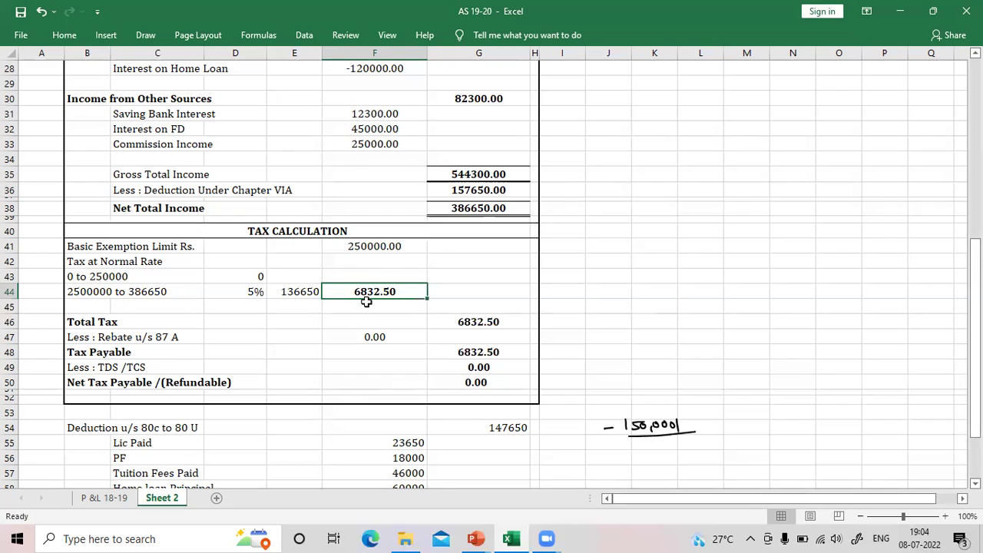
pyautogui.click(10, 306)
pyautogui.rightClick(10, 306)
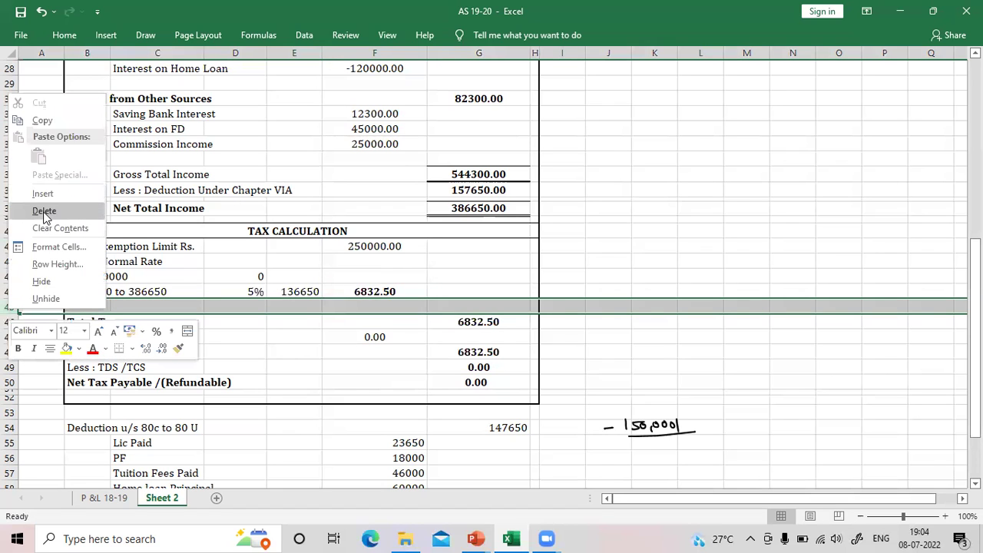
pyautogui.click(44, 212)
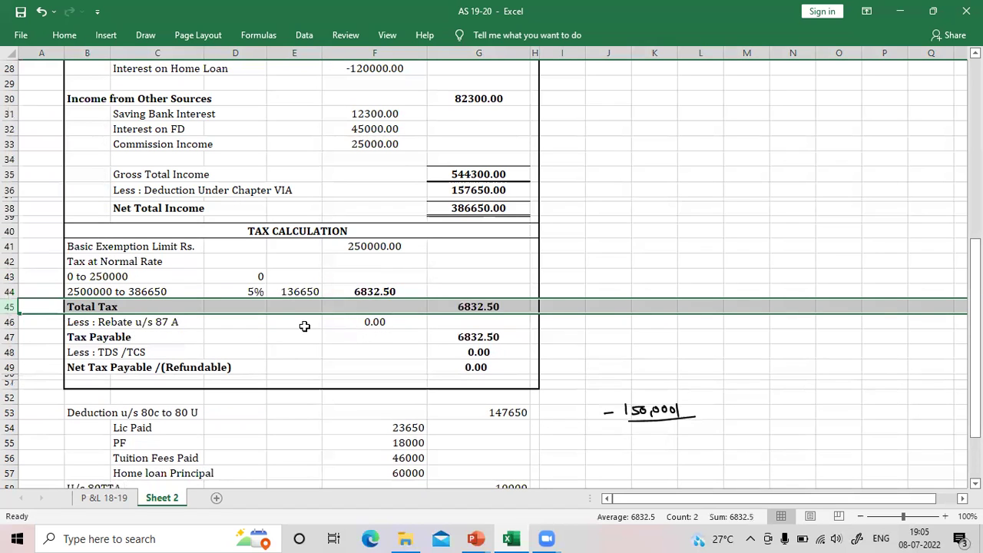
pyautogui.click(636, 274)
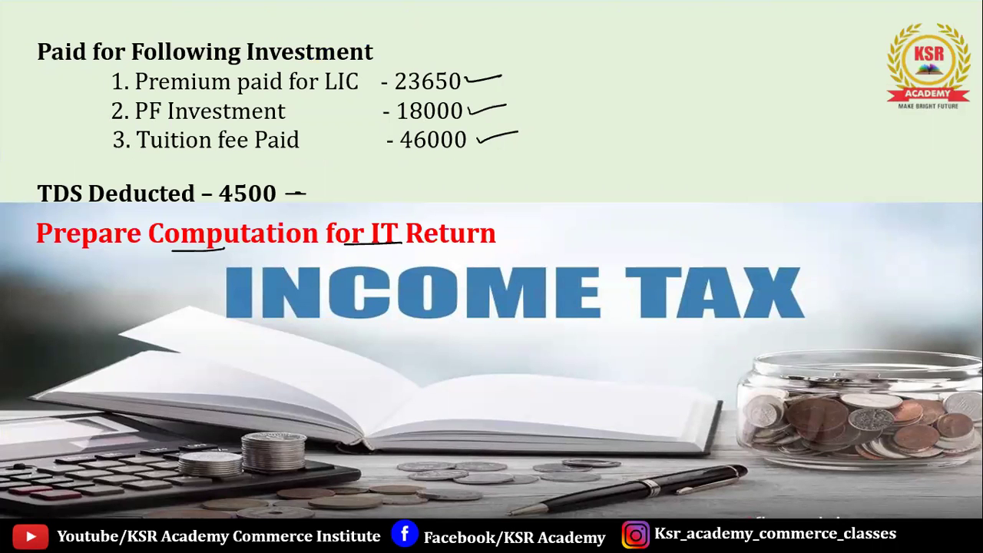
# On the PowerPoint slide, handwrite "Net Income - 5,00,000" with 12500 beside it and "Rebate 87A - 12500" below, underlining the rebate amount
pyautogui.moveTo(601, 86)
pyautogui.mouseDown()
pyautogui.moveTo(612, 68)
pyautogui.moveTo(661, 80)
pyautogui.moveTo(791, 73)
pyautogui.mouseUp()
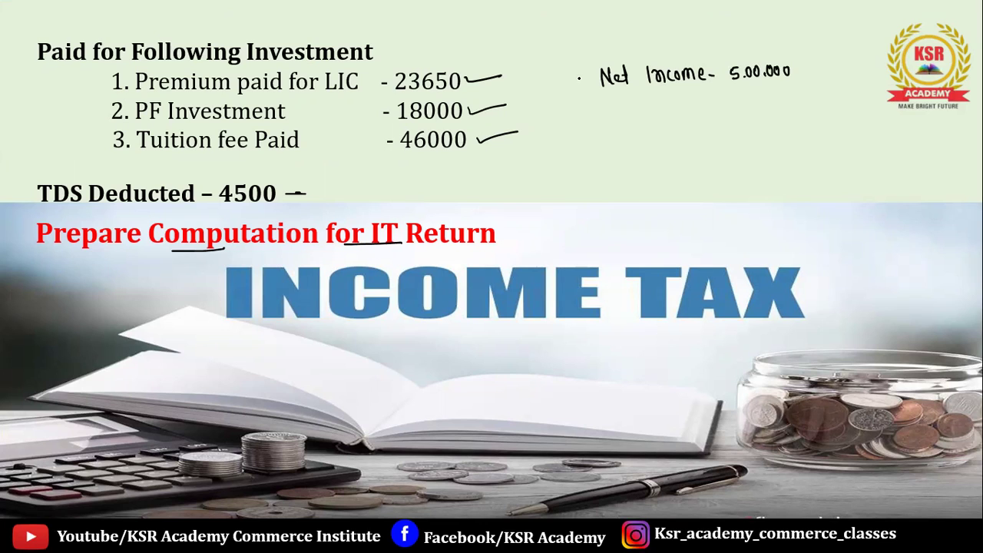
pyautogui.moveTo(622, 120)
pyautogui.mouseDown()
pyautogui.moveTo(650, 126)
pyautogui.moveTo(670, 112)
pyautogui.mouseUp()
pyautogui.moveTo(581, 113)
pyautogui.mouseDown()
pyautogui.moveTo(581, 132)
pyautogui.moveTo(612, 127)
pyautogui.moveTo(627, 112)
pyautogui.moveTo(616, 114)
pyautogui.mouseUp()
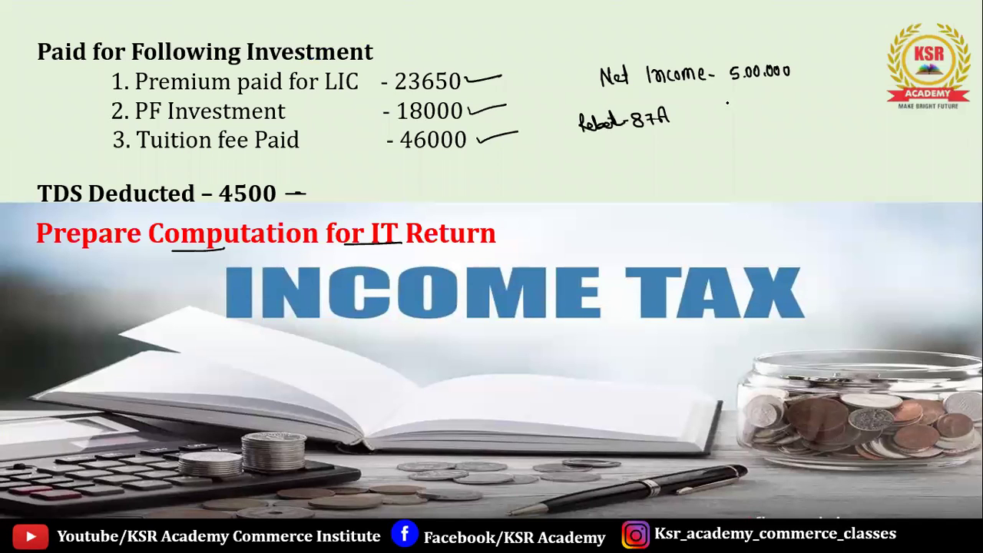
pyautogui.moveTo(703, 112); pyautogui.dragTo(715, 113)
pyautogui.moveTo(725, 106)
pyautogui.mouseDown()
pyautogui.moveTo(725, 120)
pyautogui.moveTo(763, 114)
pyautogui.mouseUp()
pyautogui.moveTo(796, 71); pyautogui.dragTo(805, 71)
pyautogui.click(825, 70)
pyautogui.moveTo(808, 92); pyautogui.dragTo(841, 95)
pyautogui.moveTo(725, 122); pyautogui.dragTo(768, 120)
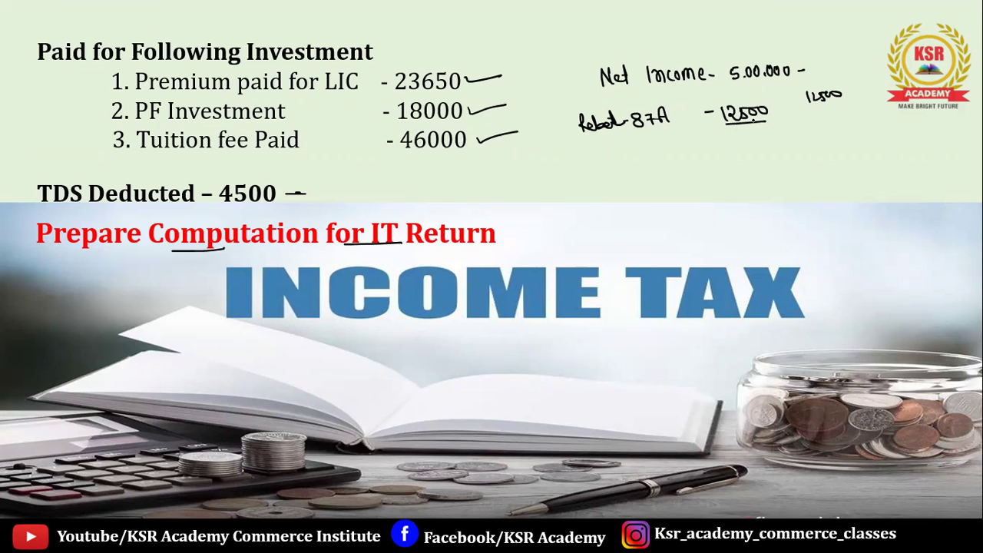
# Switch back to the Excel sheet and enter 6832.50 as the rebate u/s 87 A in G46
pyautogui.hotkey('alt', 'Tab')
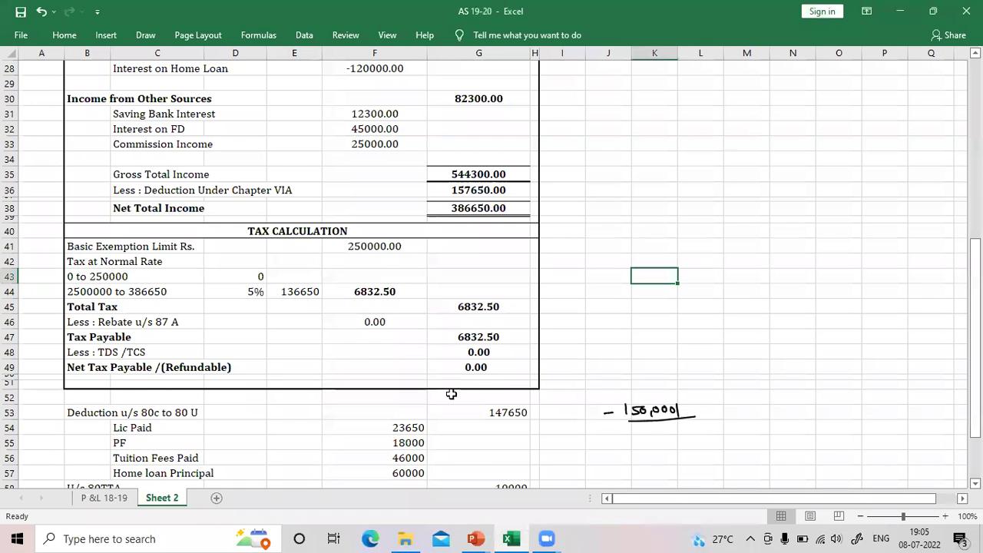
pyautogui.click(450, 336)
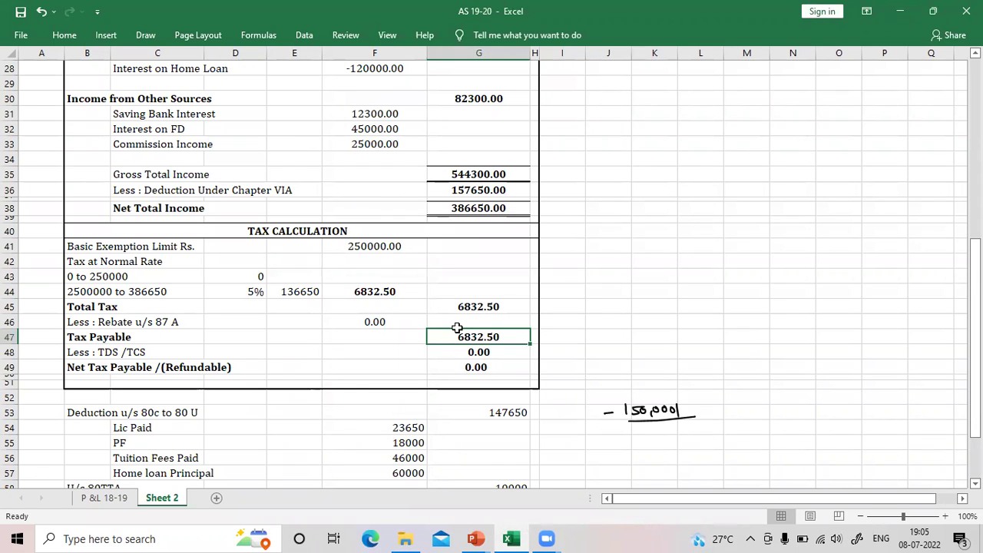
pyautogui.click(459, 321)
pyautogui.write('6832.50')
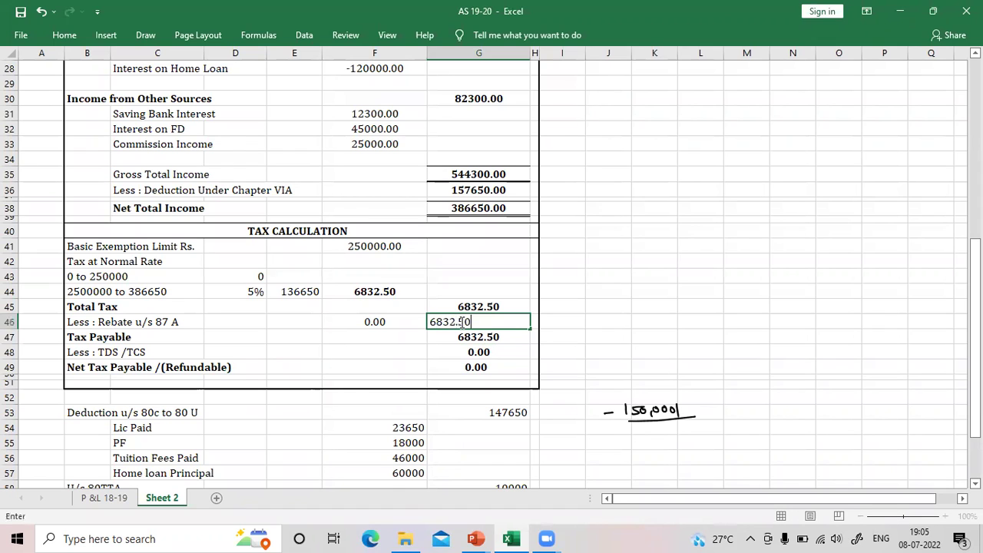
pyautogui.press('Return')
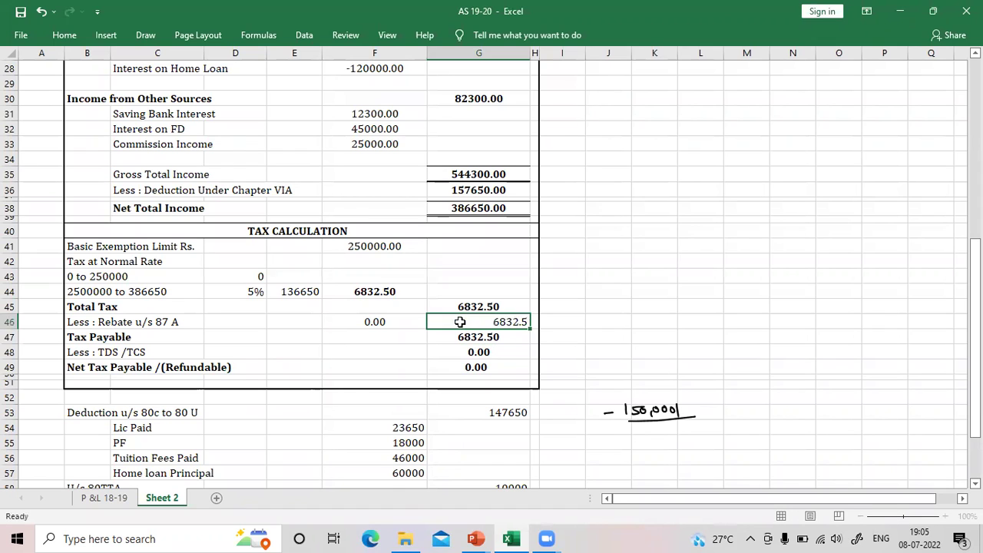
# Copy the bold, centred two-decimal formatting of the Total Tax amount in G45 onto the rebate u/s 87 A amount in G46
pyautogui.click(459, 322)
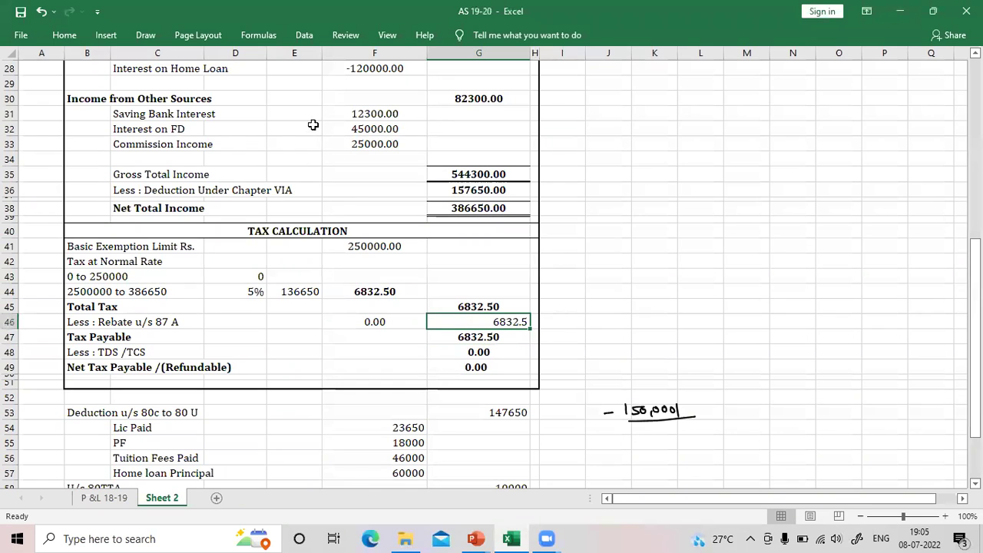
pyautogui.click(478, 306)
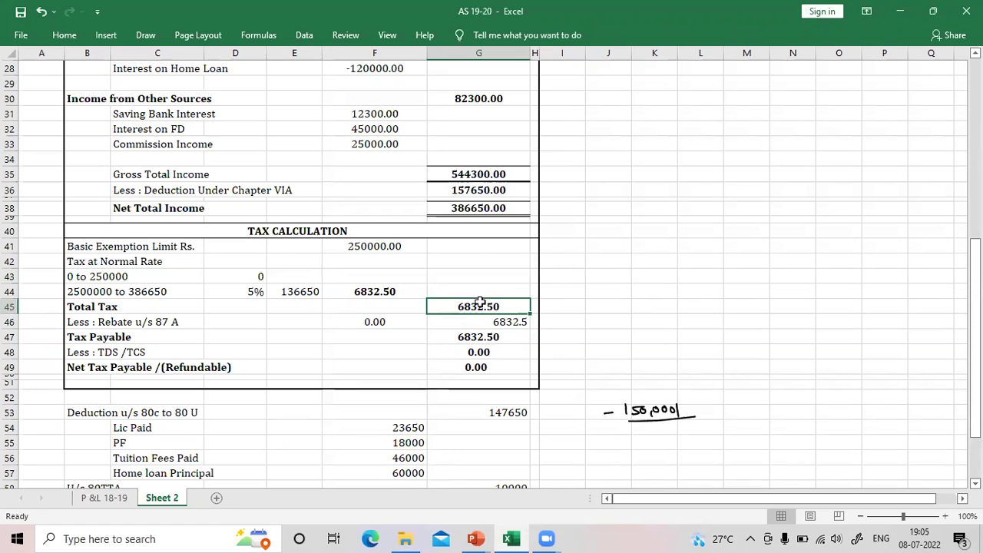
pyautogui.rightClick(482, 307)
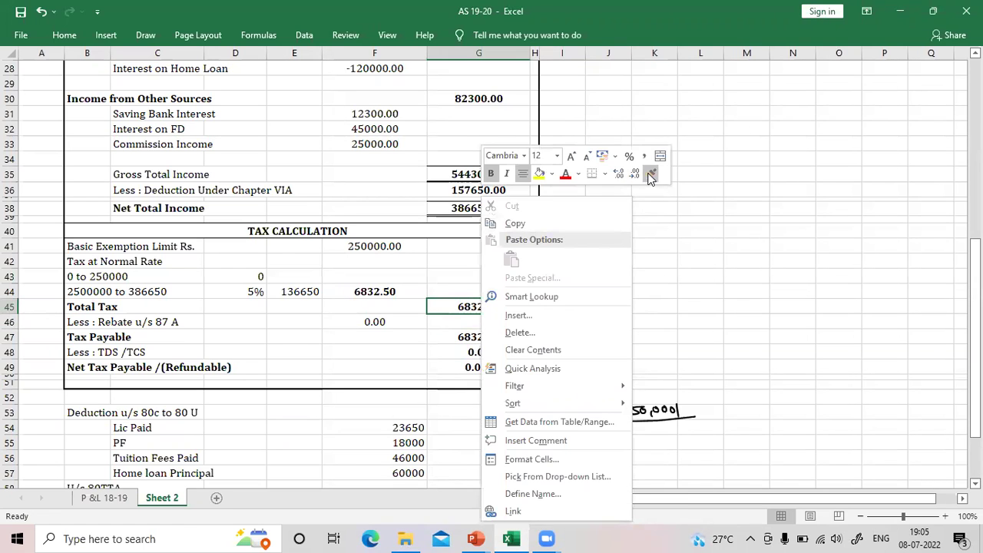
pyautogui.click(651, 172)
pyautogui.click(448, 322)
# Calculate Tax Payable in G47 as total tax less the rebate with =G45-G46
pyautogui.click(479, 338)
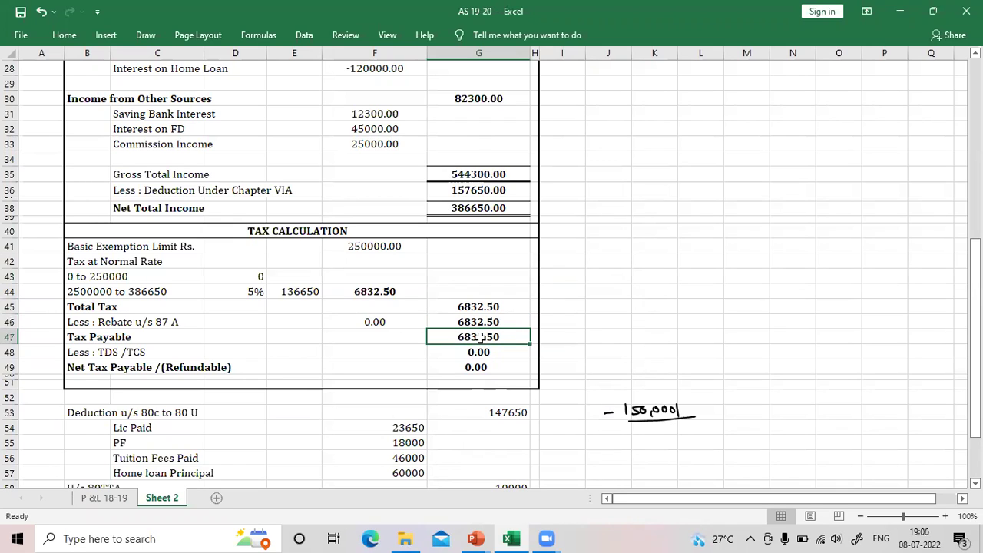
pyautogui.write('=G45-G46')
pyautogui.press('Return')
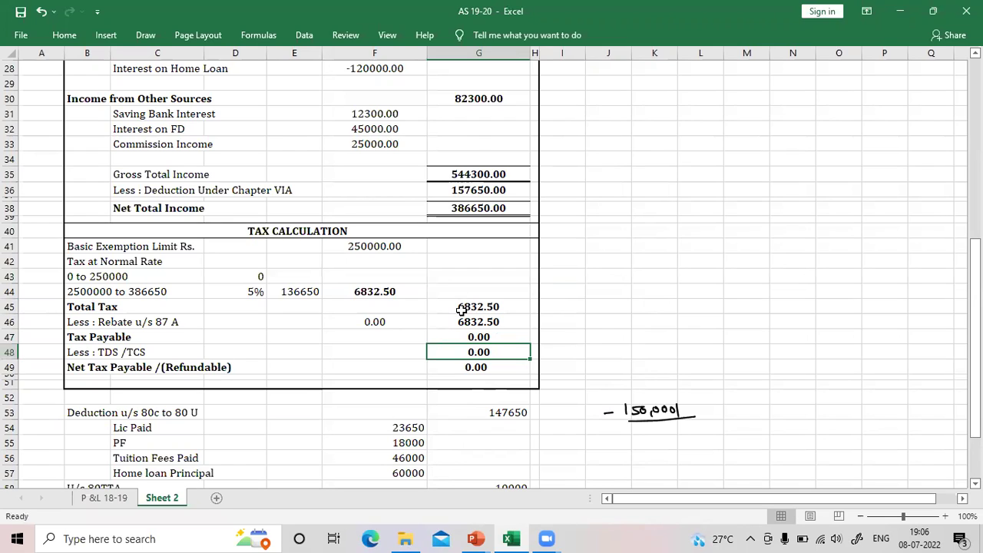
# Clear the leftover amount in F46 of the rebate row, and check the rebate against Net Total Income and Tax Payable
pyautogui.click(460, 309)
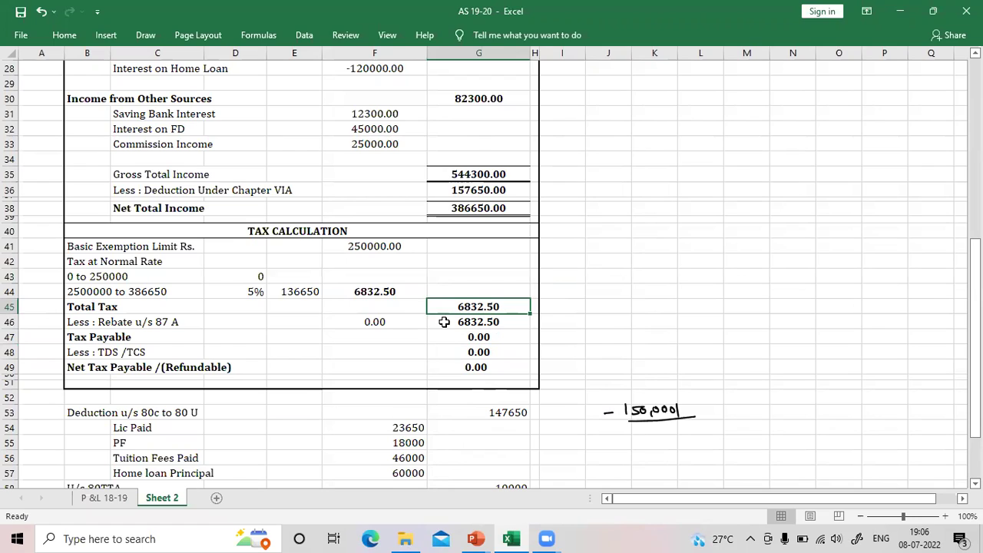
pyautogui.click(357, 322)
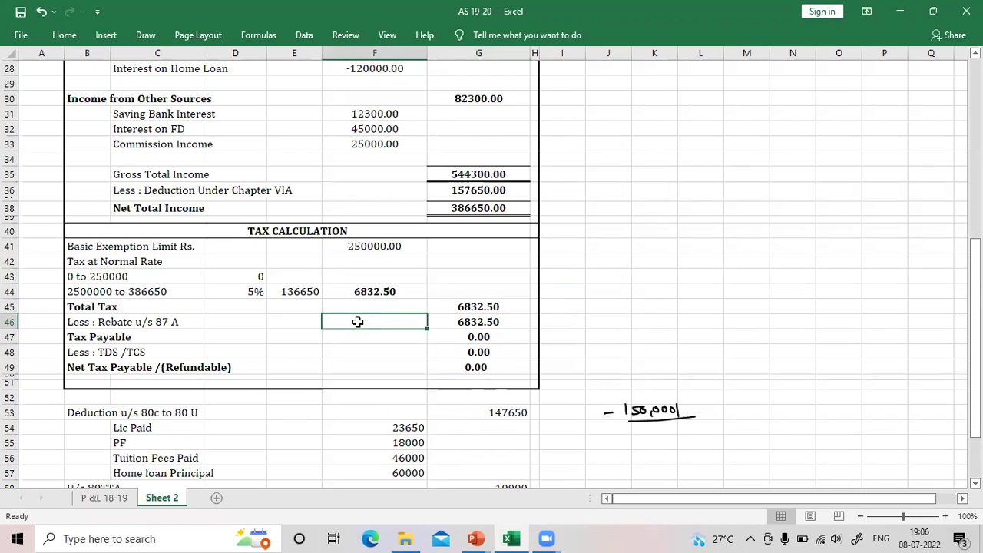
pyautogui.click(480, 323)
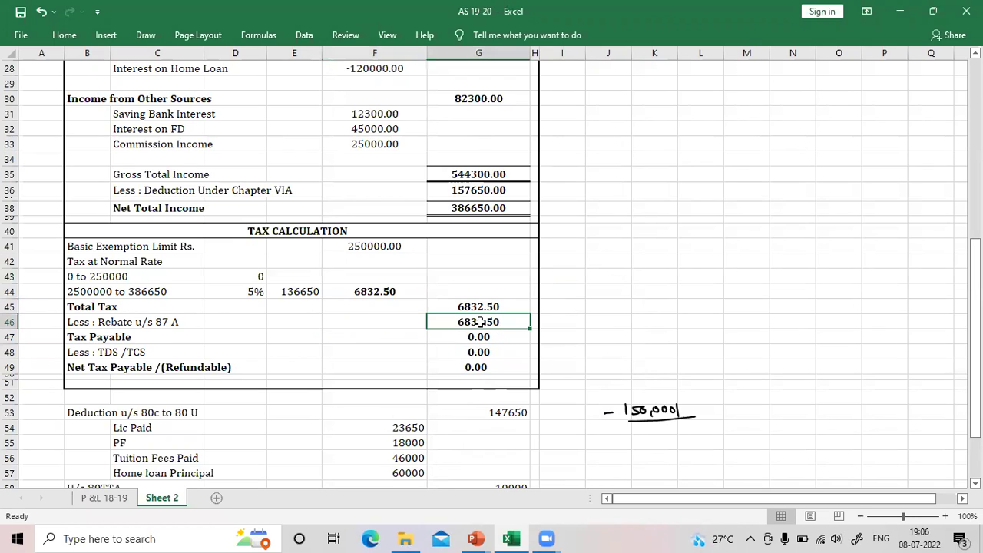
pyautogui.click(461, 209)
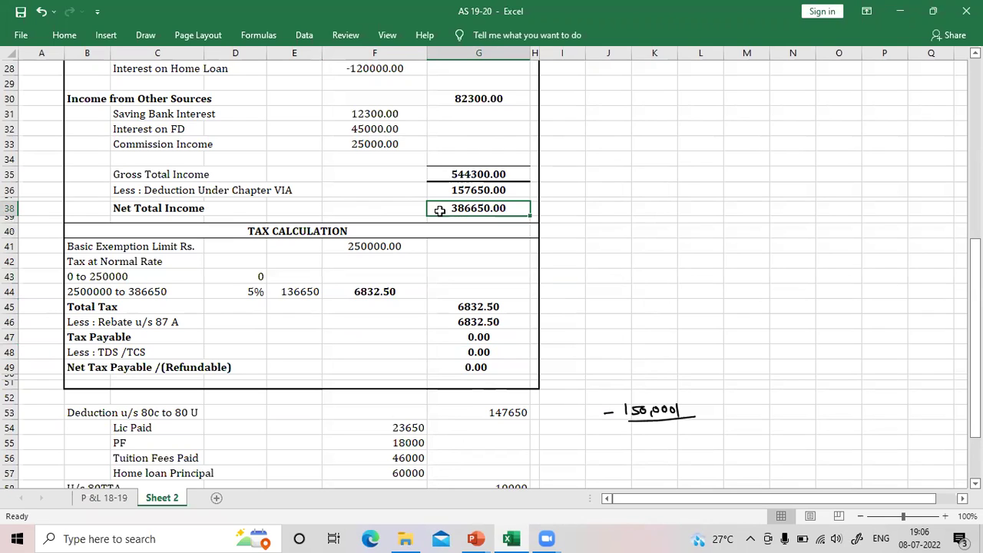
pyautogui.click(456, 336)
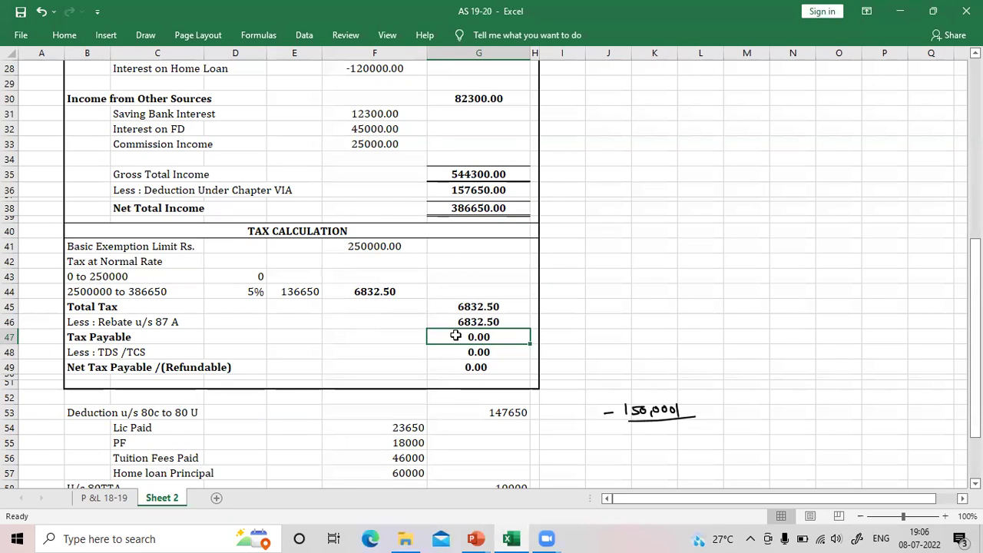
# Look up the TDS deducted on the PowerPoint slide, return to the Excel sheet and enter 4500 as TDS/TCS in G48
pyautogui.click(464, 352)
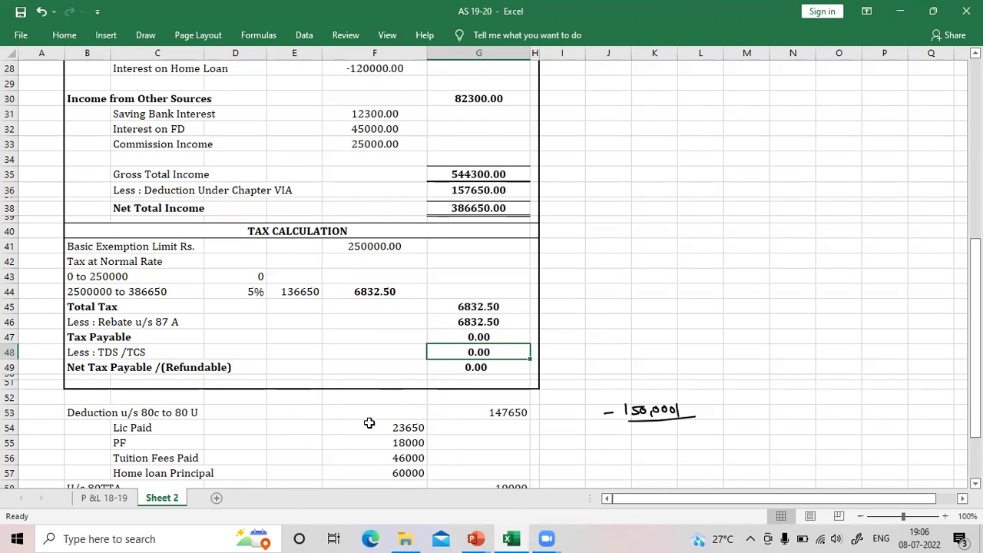
pyautogui.hotkey('alt', 'Tab')
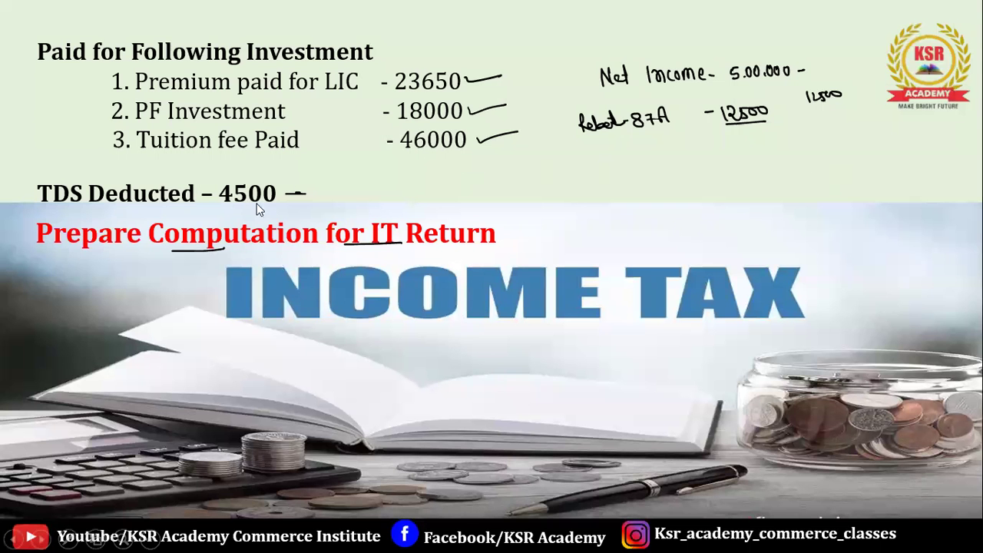
pyautogui.hotkey('alt', 'Tab')
pyautogui.write('4500')
pyautogui.press('Return')
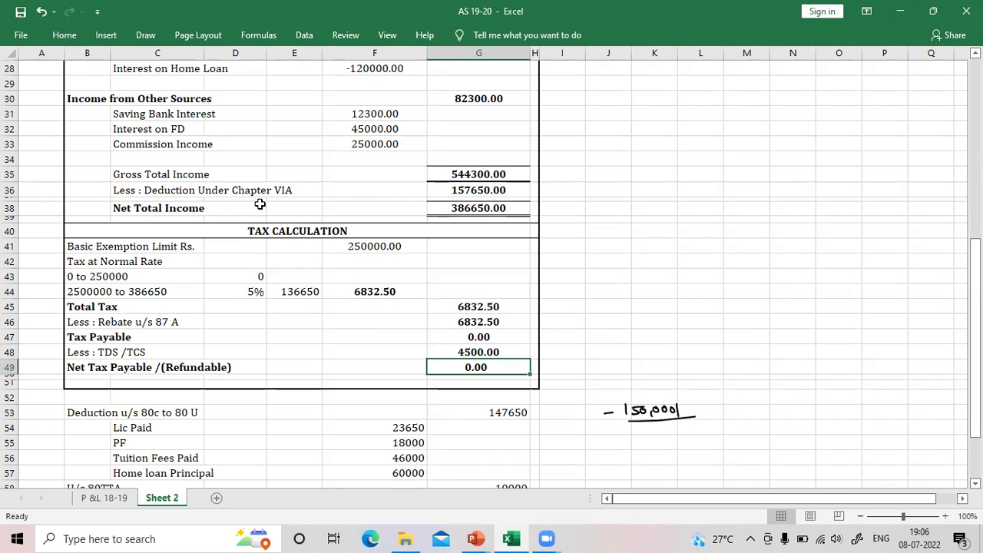
# Enter (4500.00) as the Net Tax Payable/(Refundable) amount in G49
pyautogui.write('(')
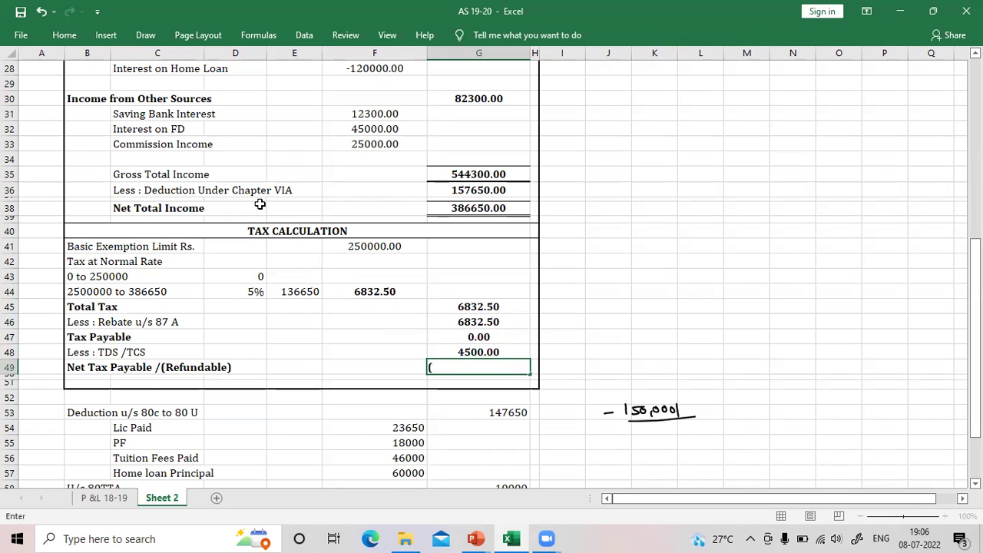
pyautogui.write('4500.00)')
pyautogui.press('Return')
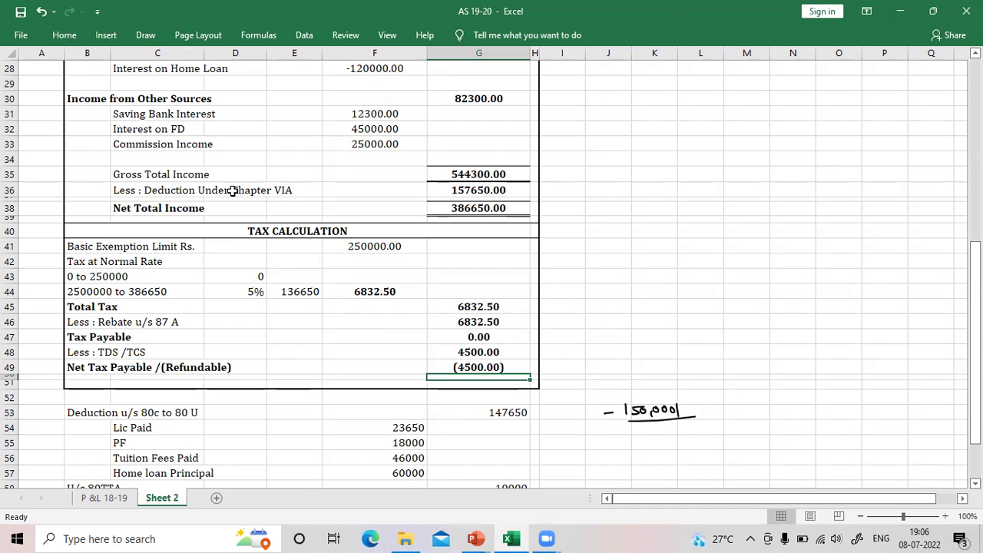
# Review the whole computation from the assessee details through the income heads and tax calculation to the Chapter VIA deduction working
pyautogui.scroll(6, 271, 325)
pyautogui.scroll(3, 271, 325)
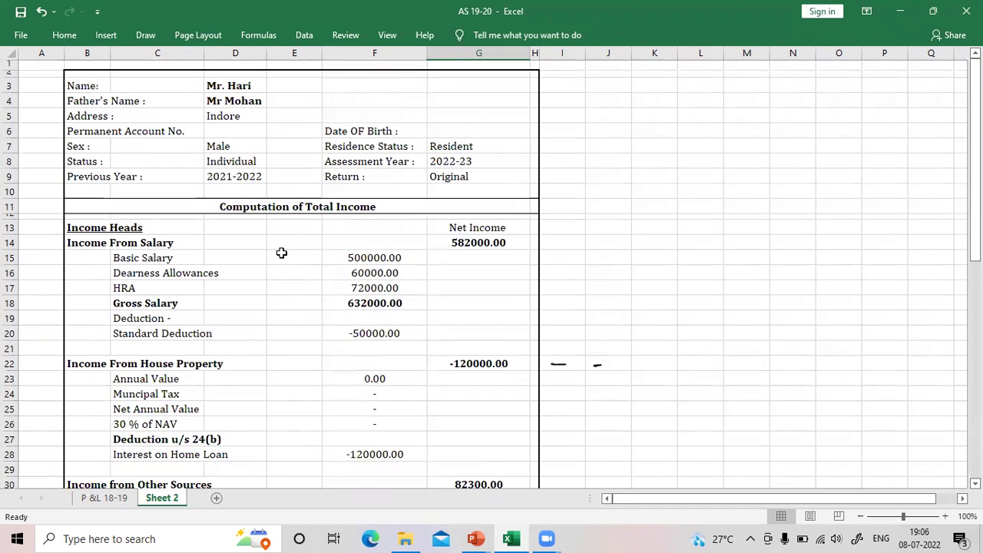
pyautogui.scroll(-4, 282, 252)
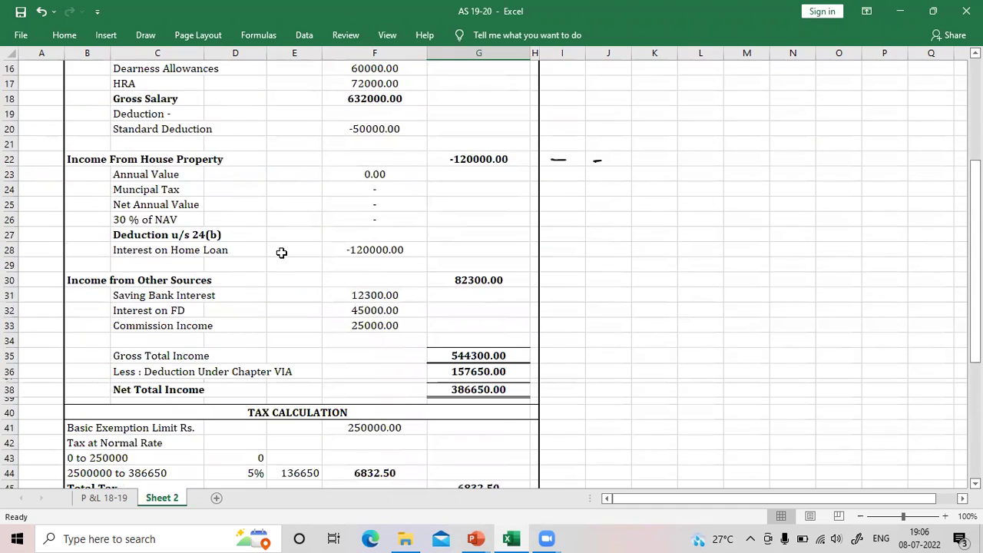
pyautogui.scroll(-5, 282, 252)
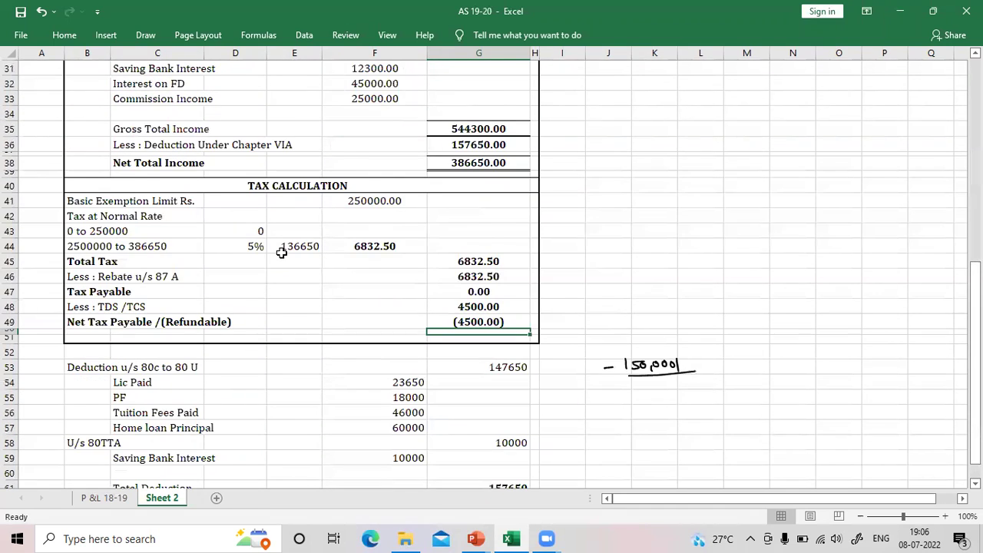
pyautogui.scroll(-1, 282, 252)
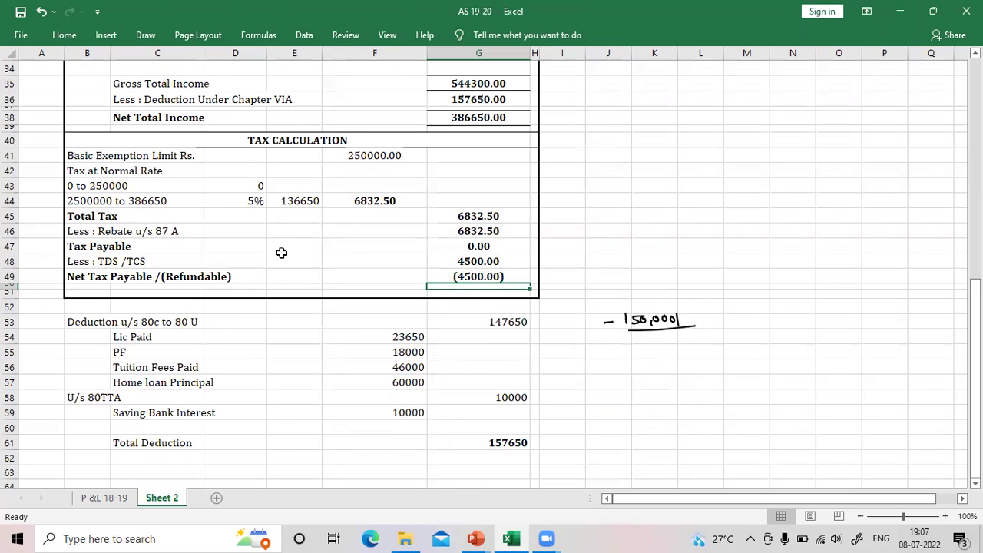
pyautogui.scroll(5, 269, 272)
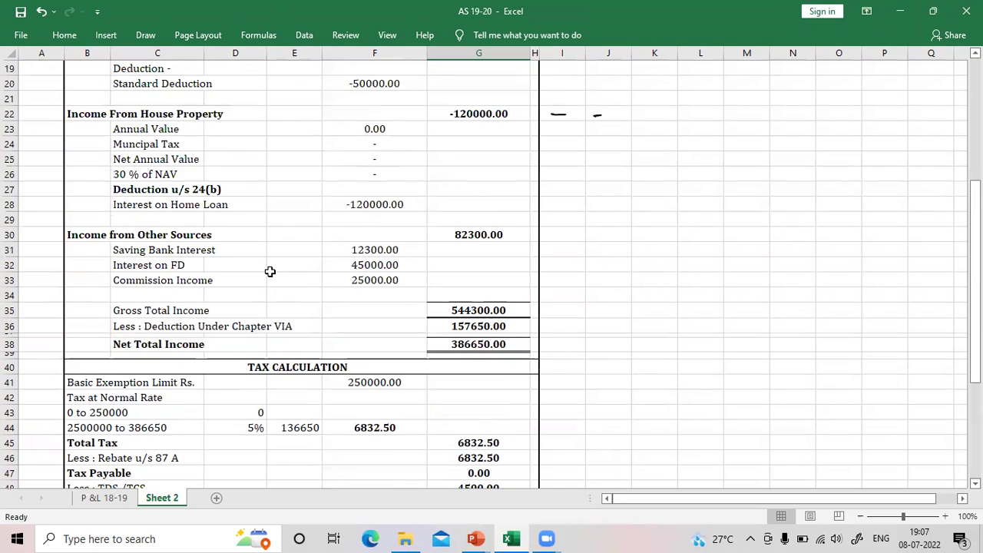
pyautogui.scroll(4, 271, 271)
pyautogui.scroll(2, 271, 271)
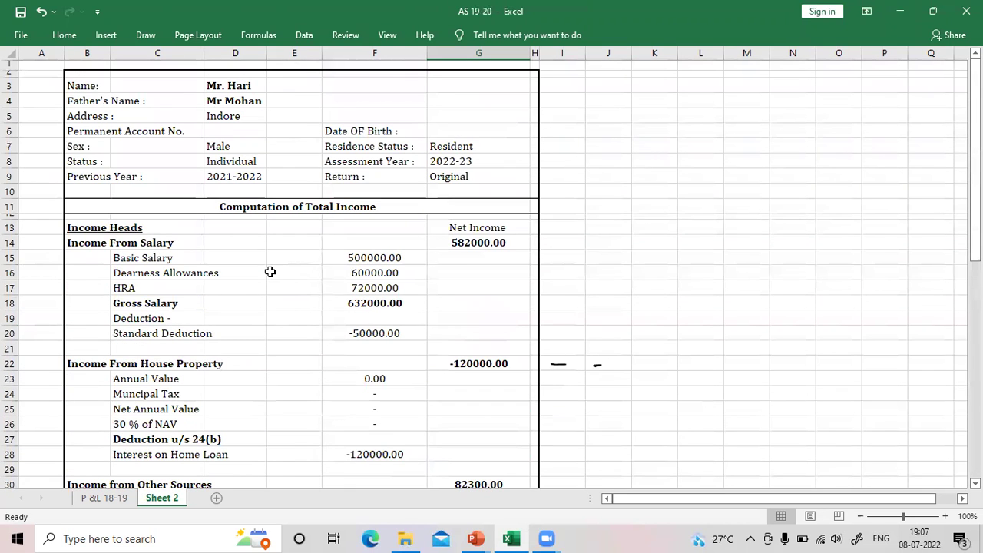